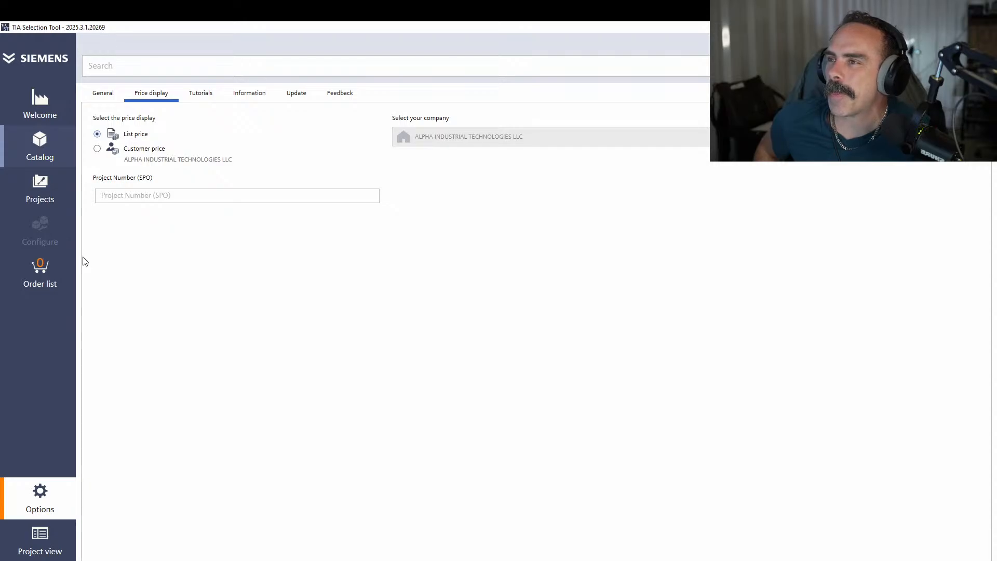
# Go to the top level of the project where its device groups are listed
pyautogui.click(36, 106)
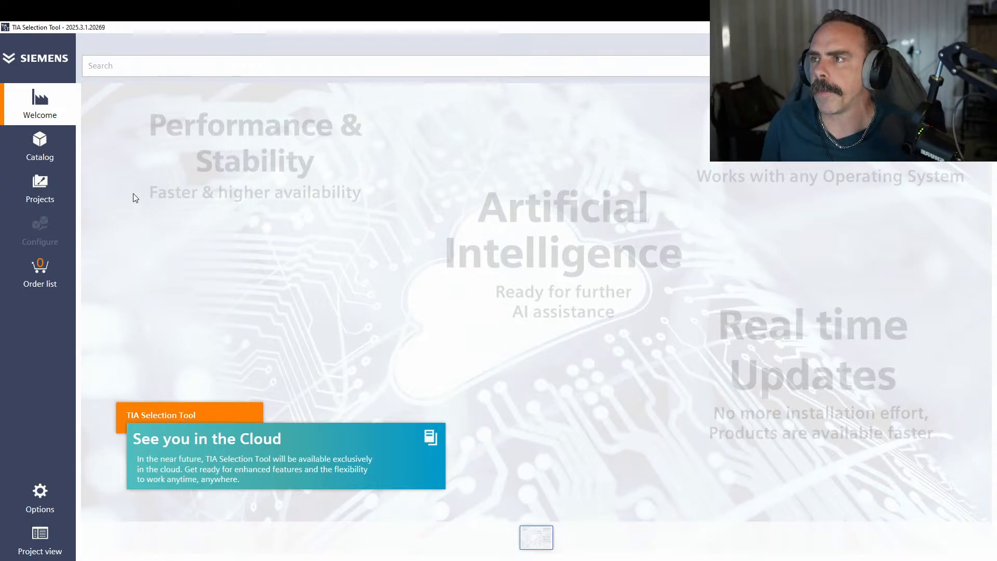
pyautogui.click(56, 200)
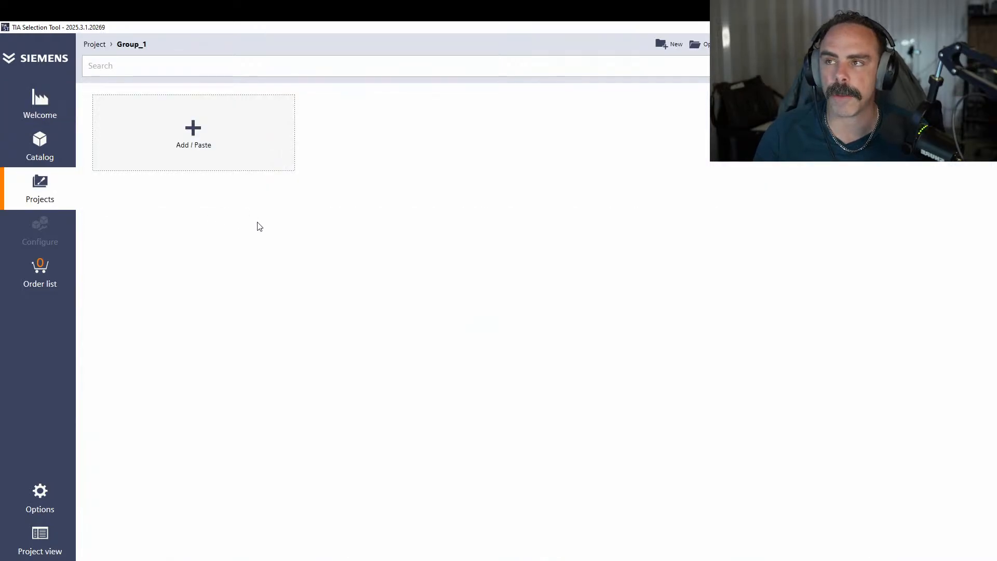
pyautogui.click(94, 44)
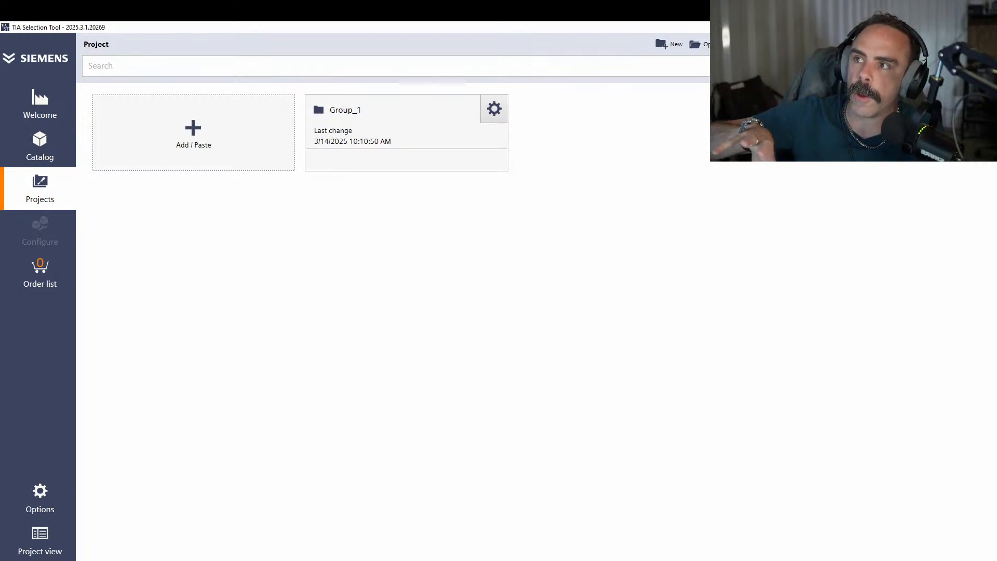
pyautogui.click(236, 144)
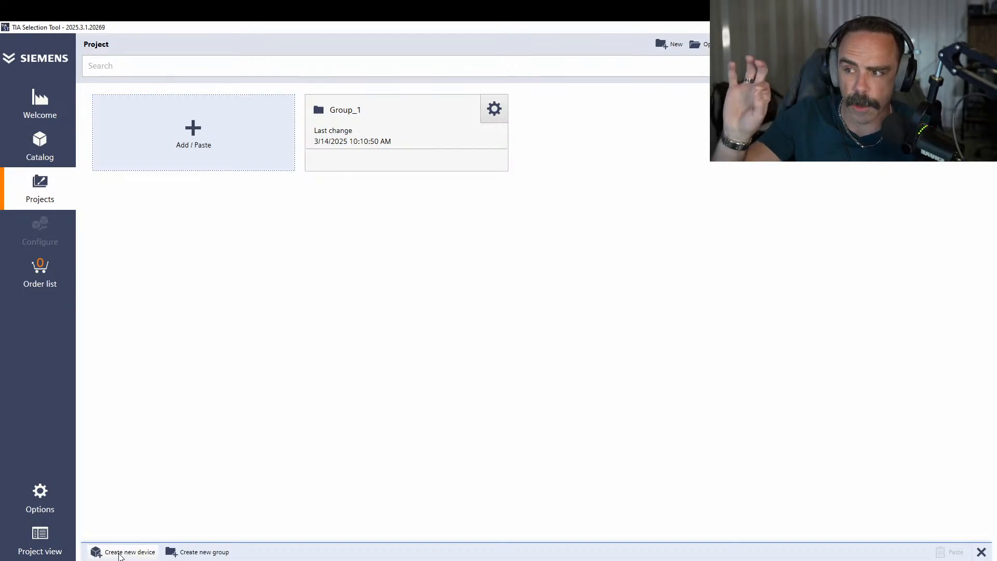
pyautogui.doubleClick(405, 133)
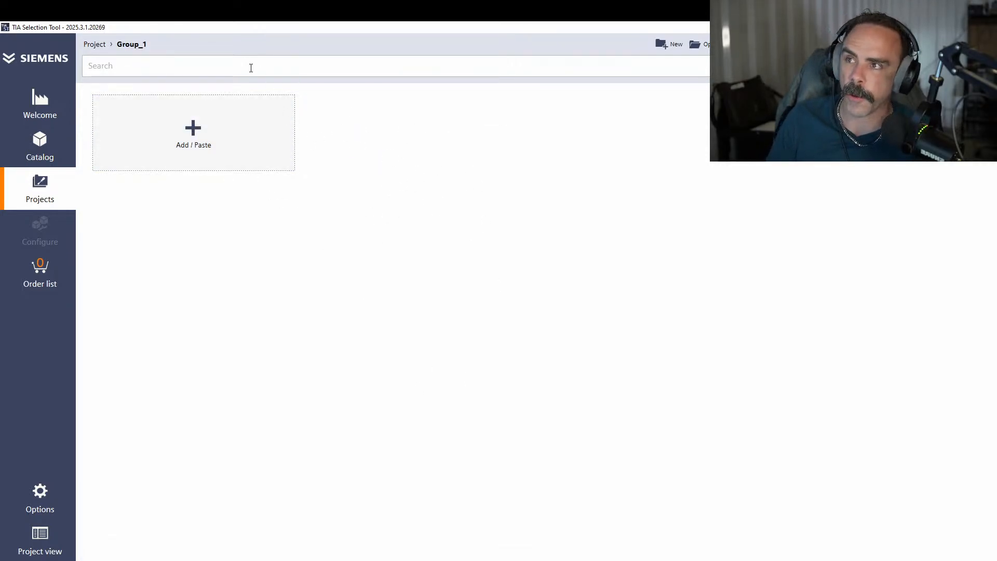
pyautogui.click(96, 45)
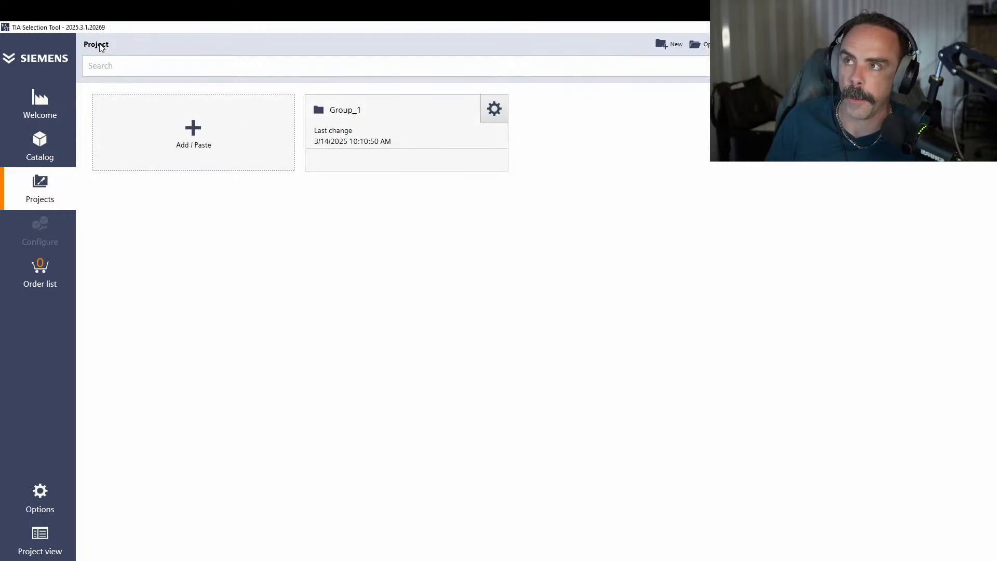
# Rename Group_1 to "Ntworking Devices" and enter the editor's full name in the group properties
pyautogui.click(494, 110)
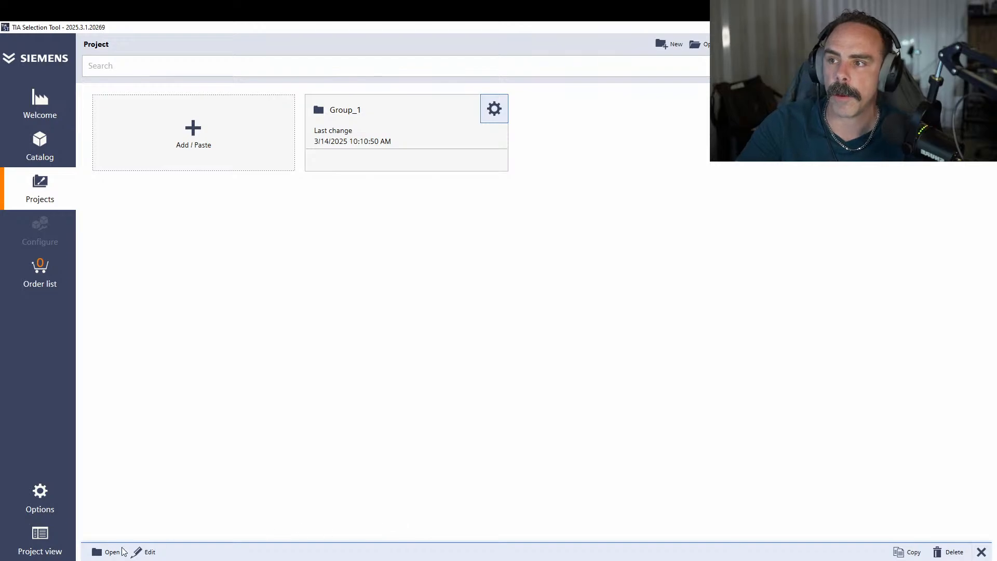
pyautogui.click(148, 552)
pyautogui.doubleClick(452, 241)
pyautogui.write('Ntworking Devices')
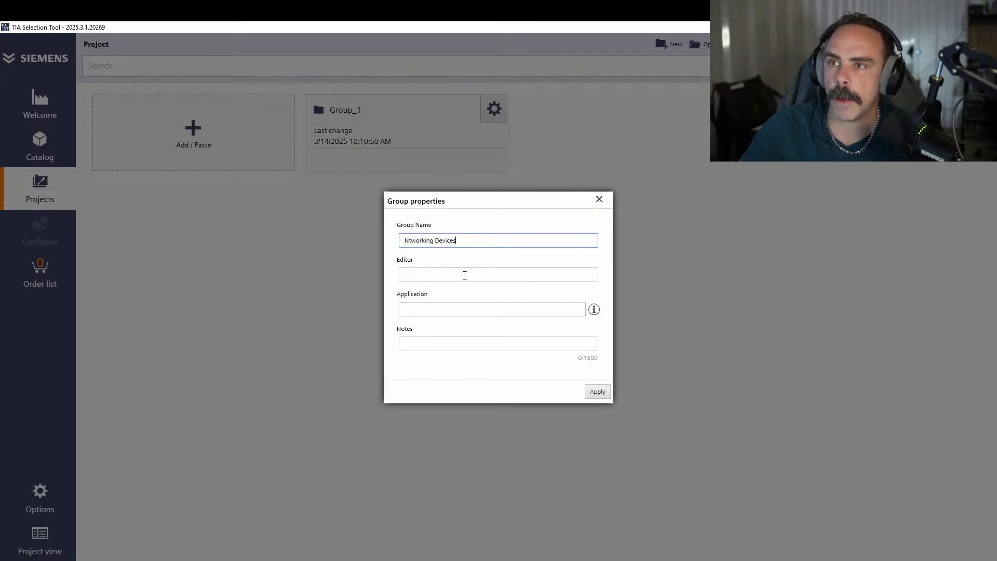
pyautogui.click(471, 279)
pyautogui.write('Jason Watts')
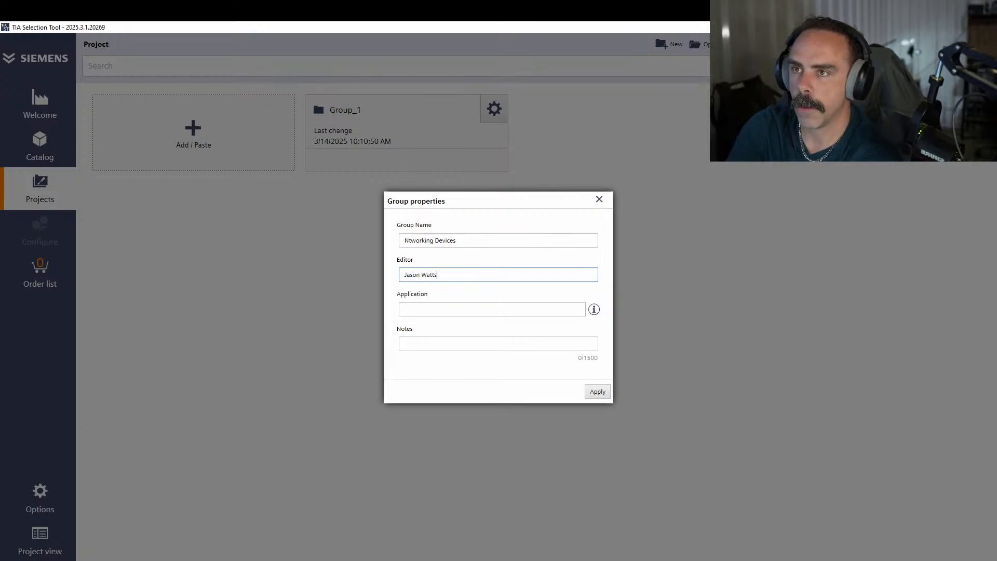
pyautogui.click(597, 391)
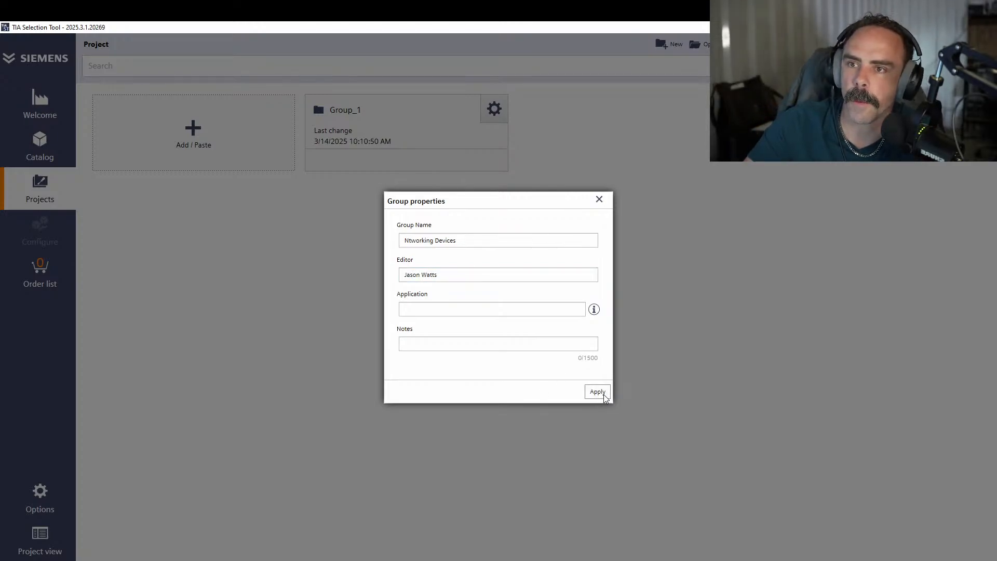
# Start a new device inside the Ntworking Devices group and open the Industrial Communication product category
pyautogui.click(447, 142)
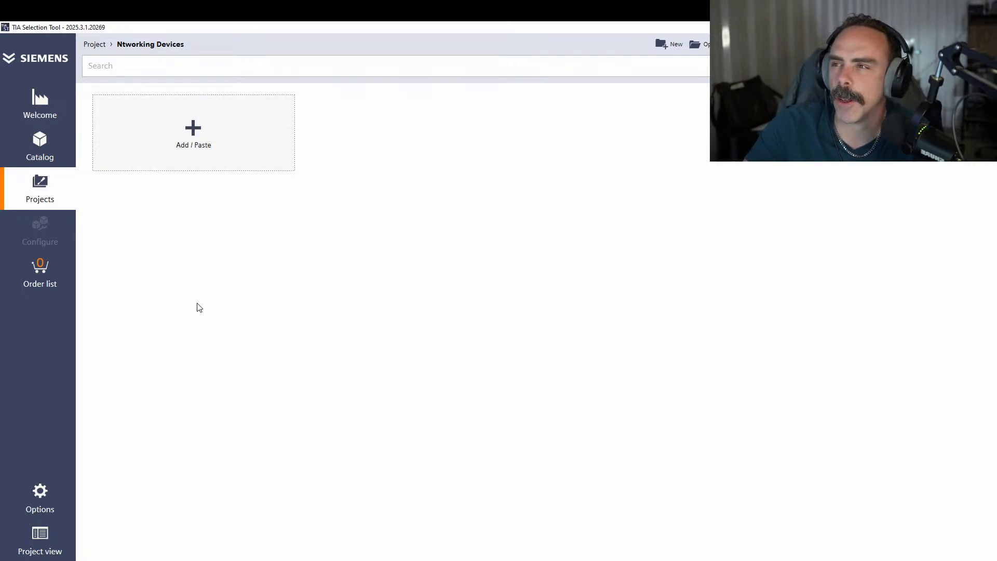
pyautogui.click(249, 144)
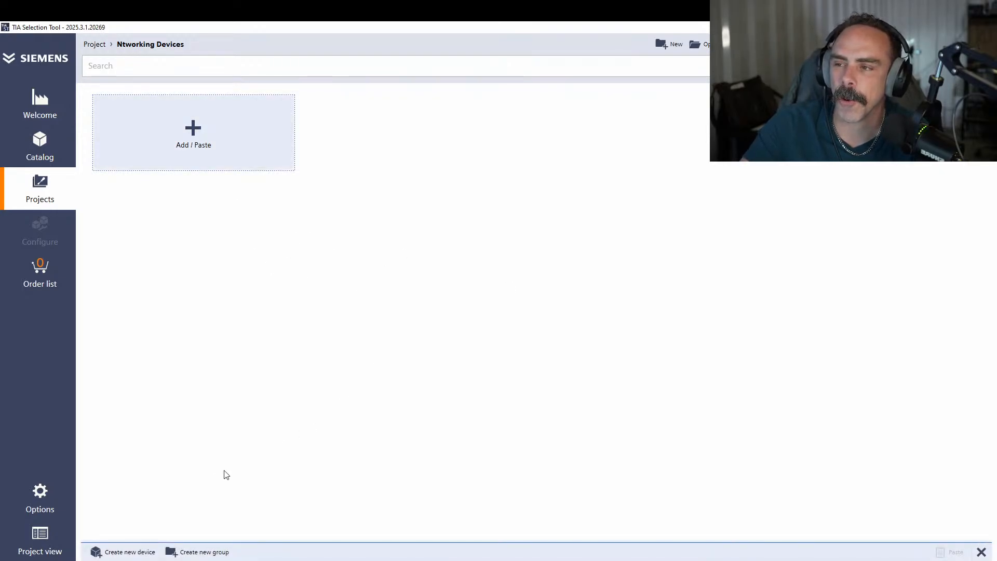
pyautogui.click(131, 551)
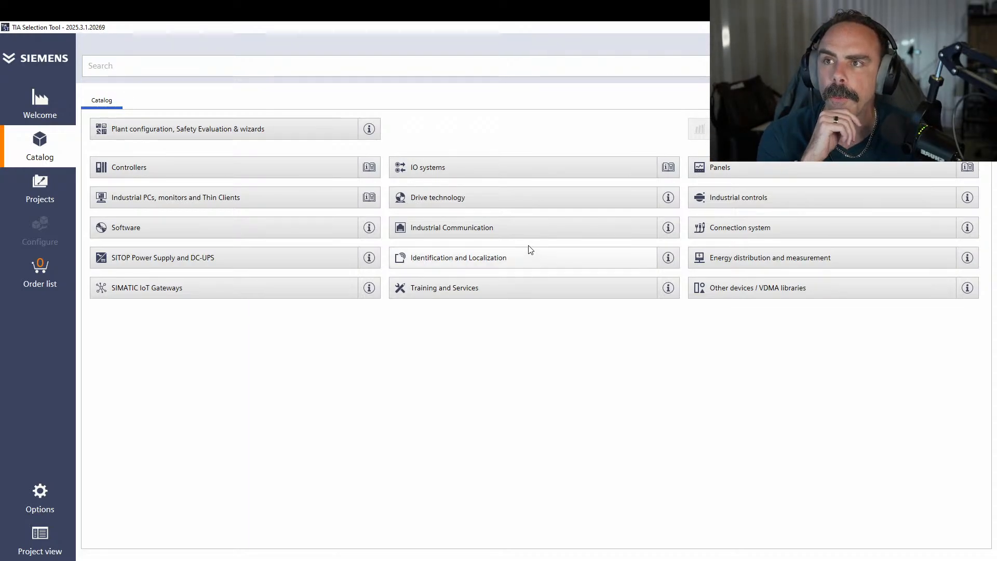
pyautogui.click(539, 232)
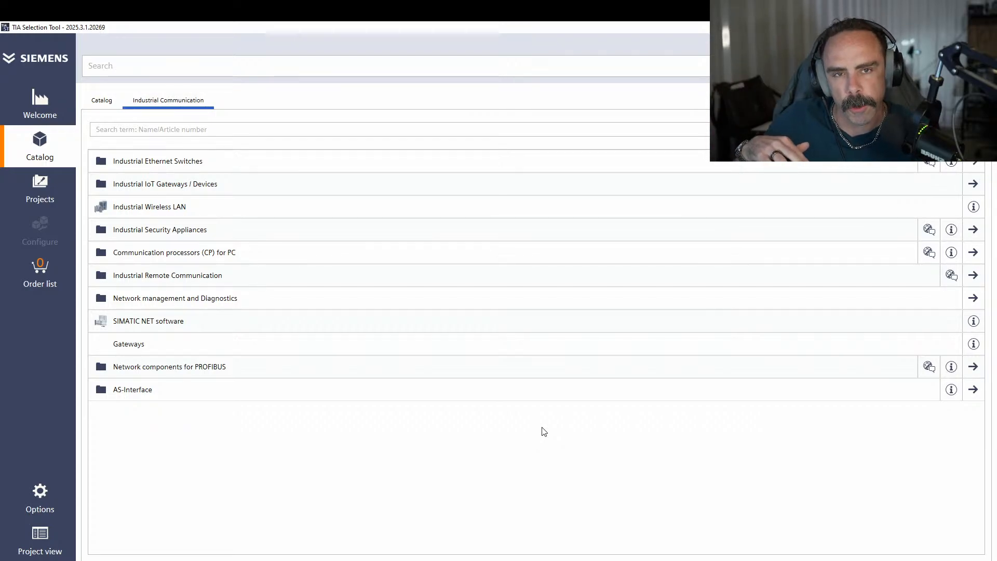
# Read the Industrial Wireless LAN information and look over the list of Industrial Ethernet Switches
pyautogui.click(974, 209)
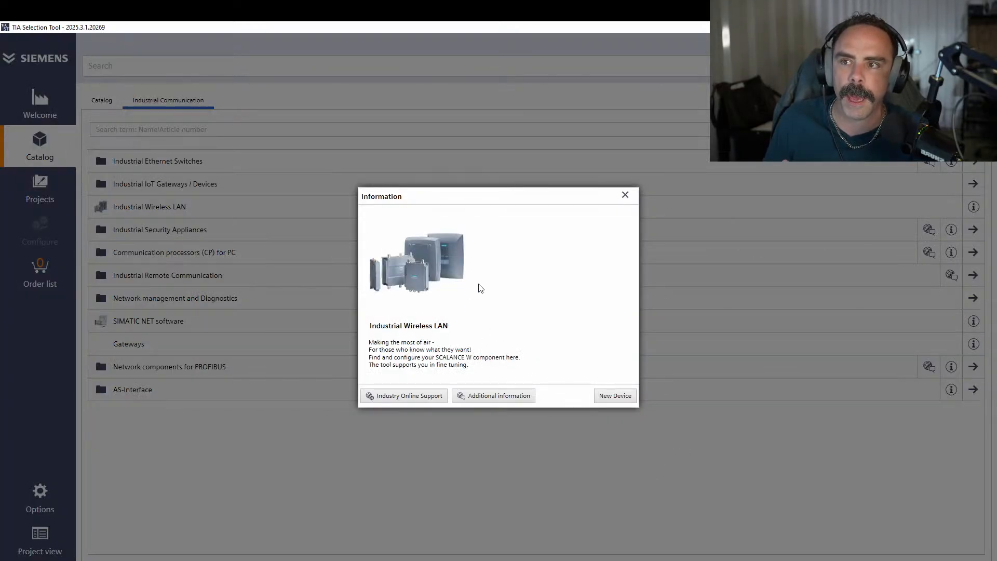
pyautogui.click(626, 196)
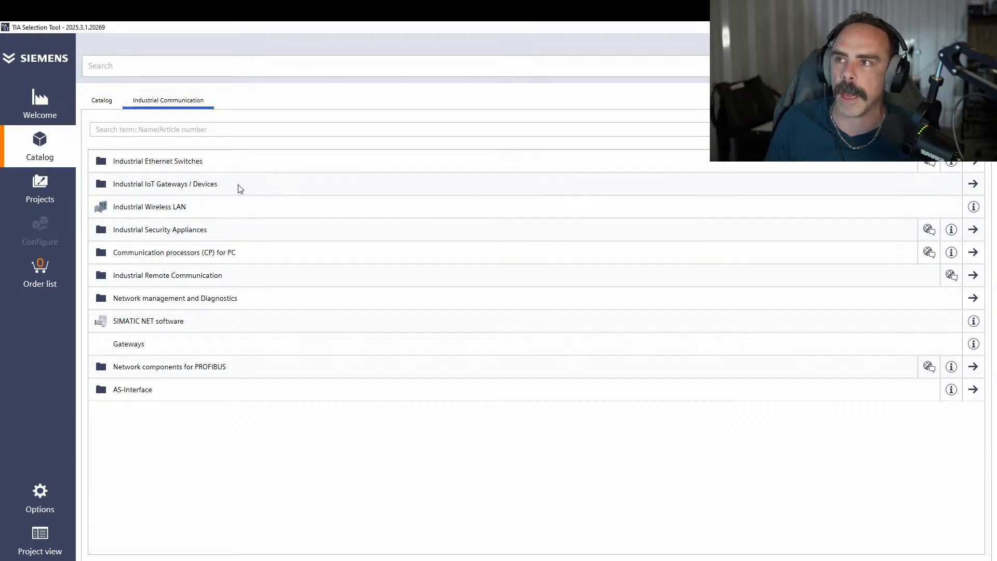
pyautogui.click(128, 162)
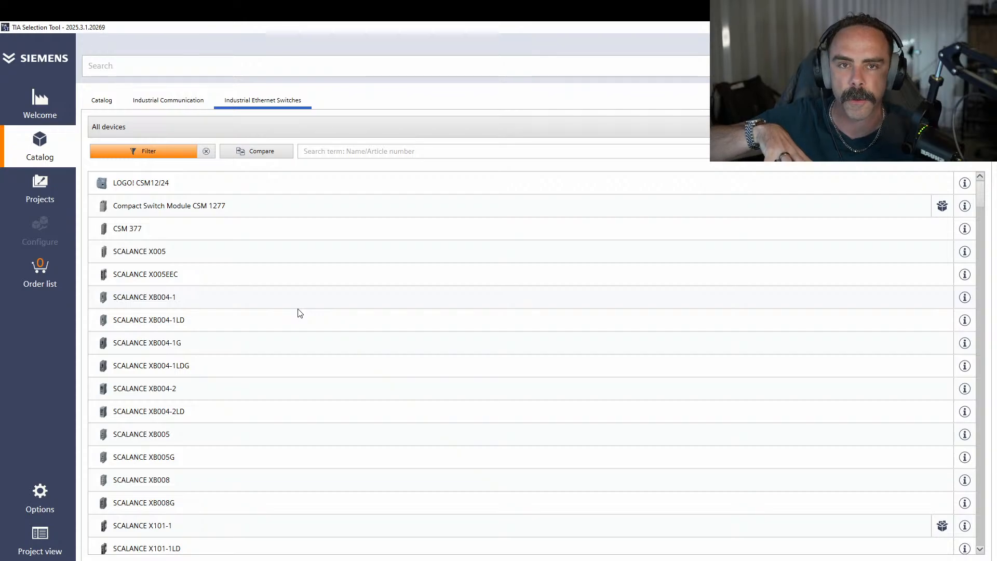
pyautogui.click(434, 151)
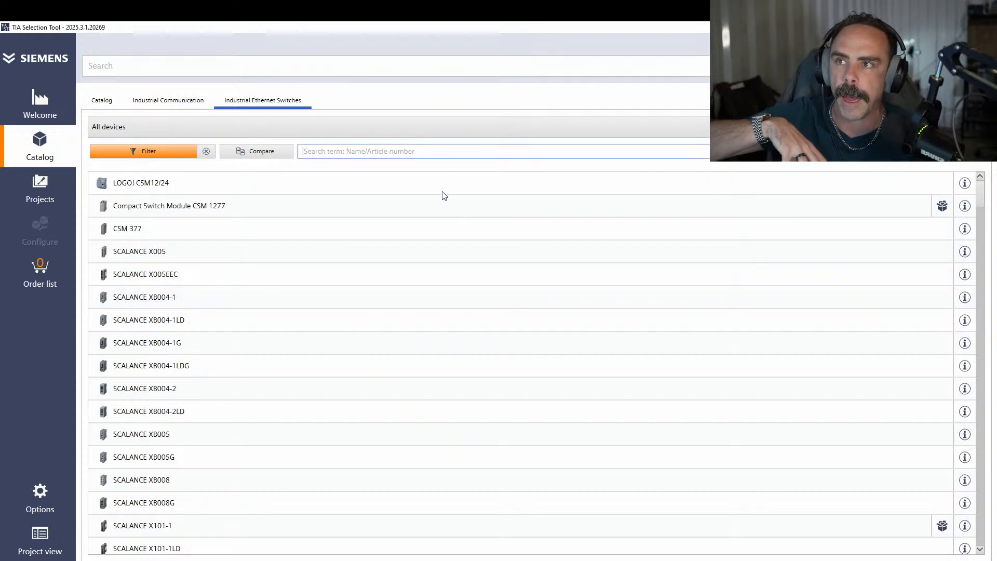
pyautogui.click(101, 103)
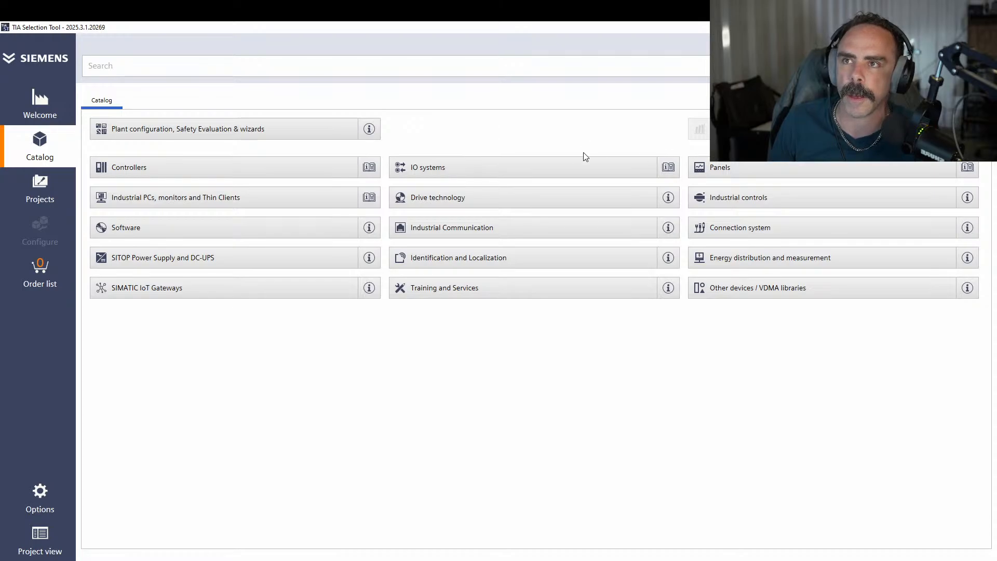
# Open the Industrial Ethernet Switches under Industrial Communication and filter them to 8 electrical ports
pyautogui.click(489, 232)
pyautogui.click(186, 126)
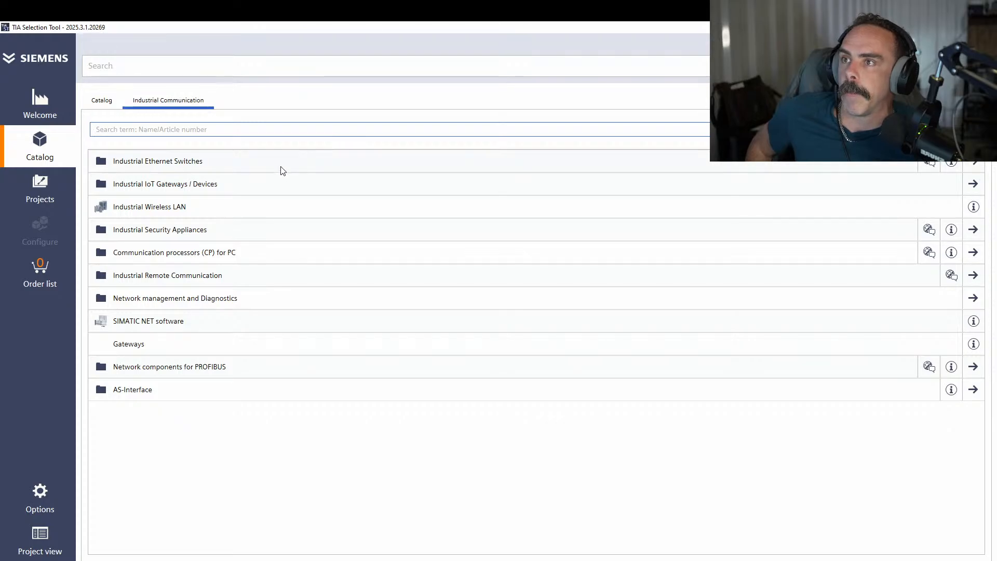
pyautogui.click(300, 163)
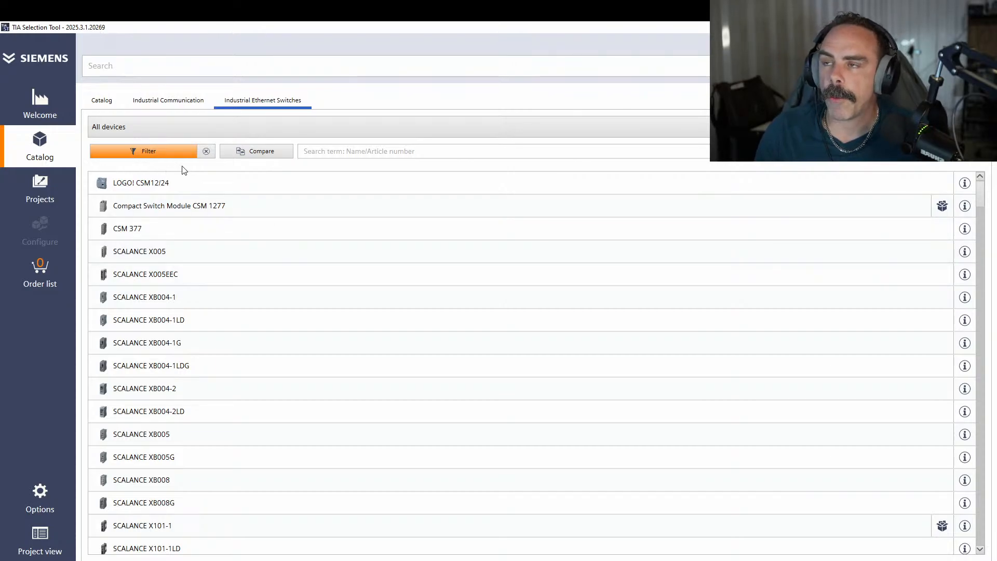
pyautogui.click(169, 158)
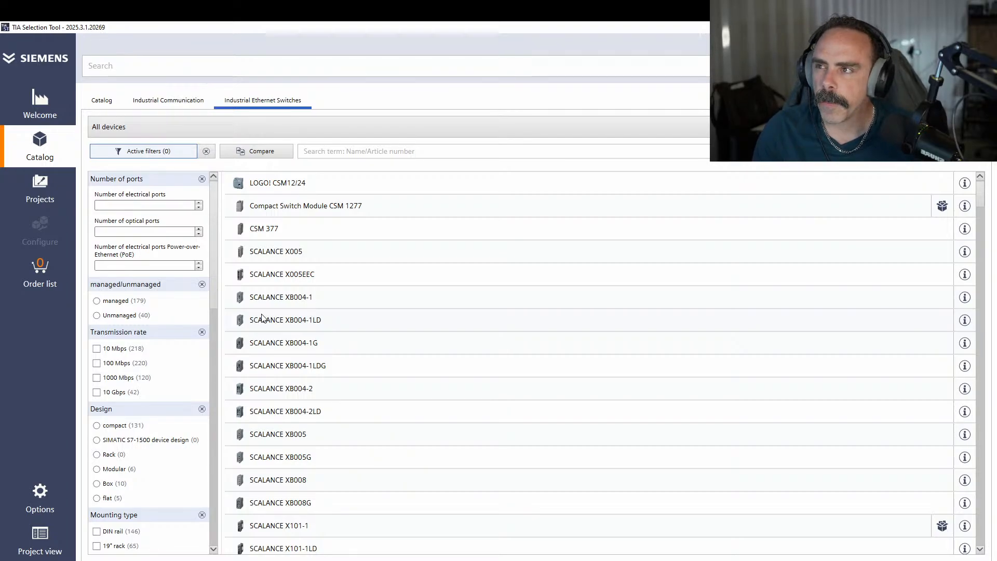
pyautogui.click(198, 203)
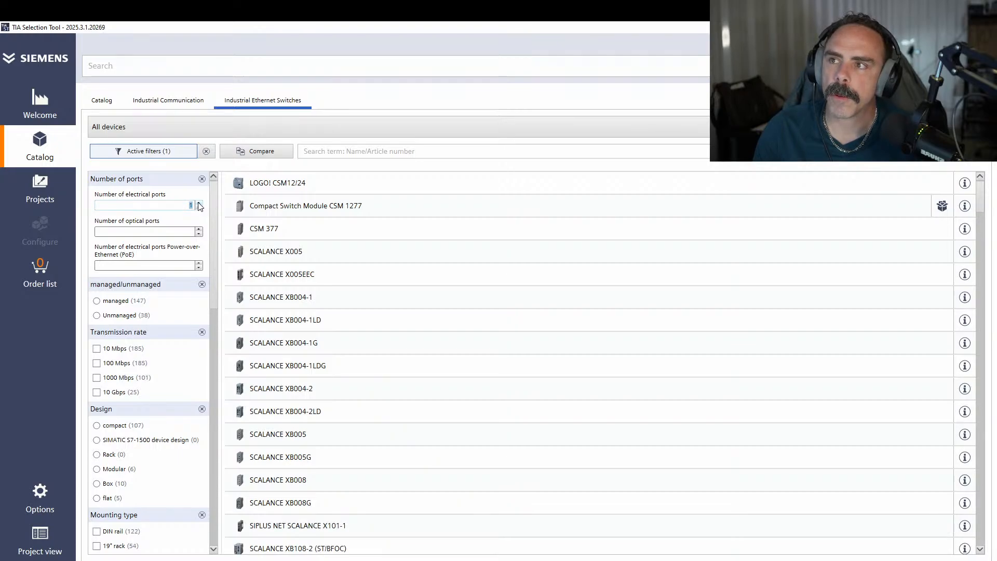
pyautogui.click(198, 203)
pyautogui.click(198, 203)
pyautogui.click(198, 203)
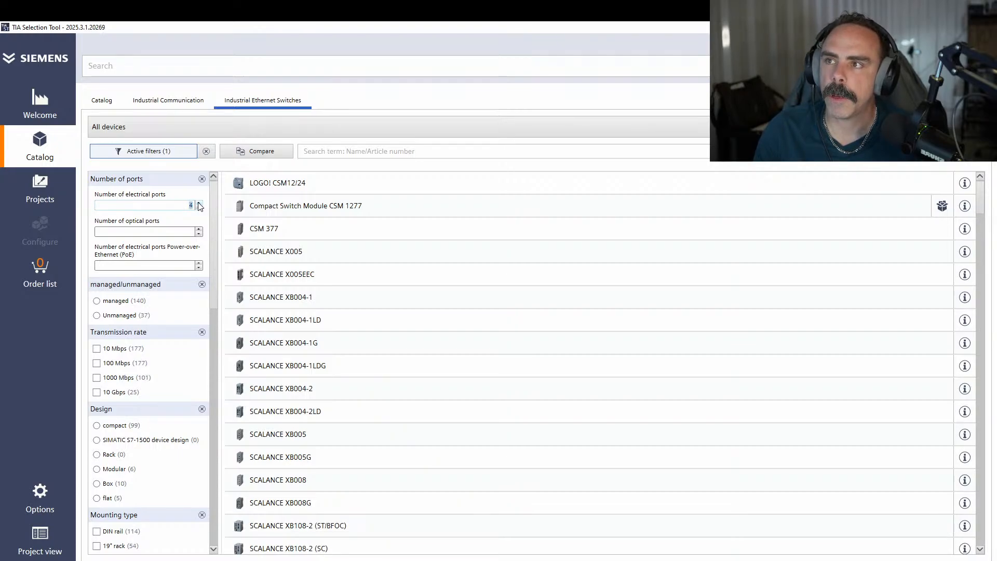
pyautogui.click(198, 203)
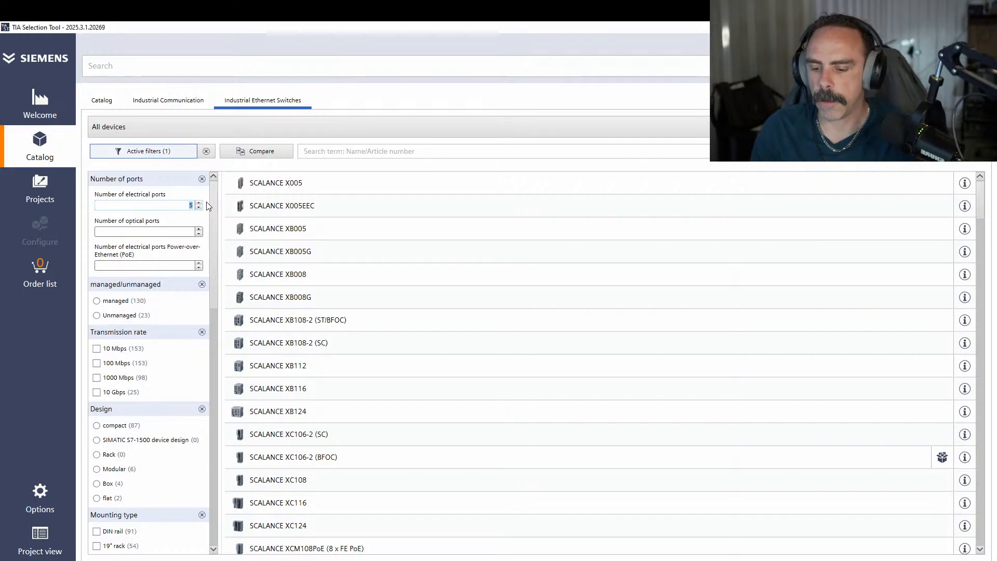
pyautogui.write('8')
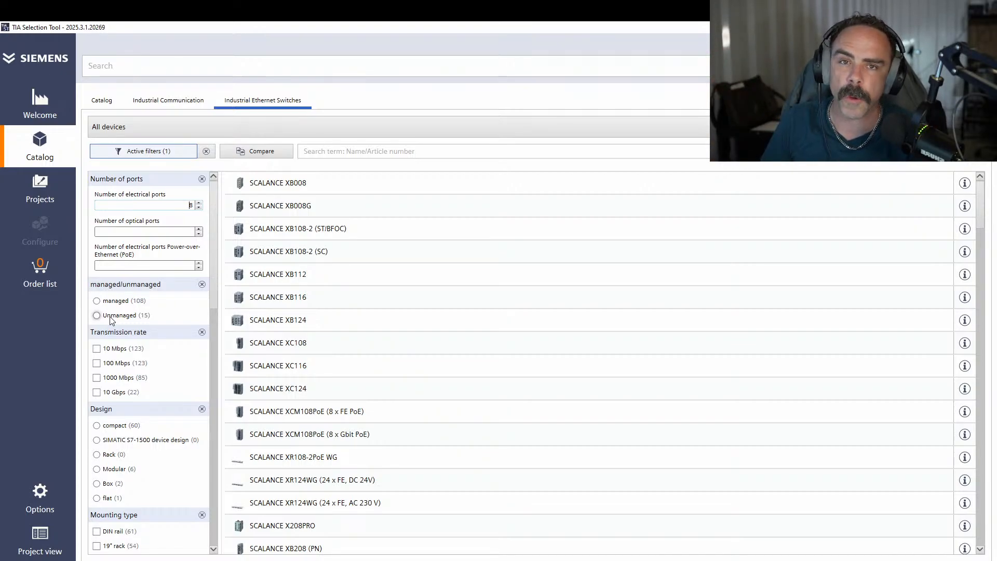
# Narrow the switch list to managed devices with DIN rail mounting
pyautogui.click(112, 301)
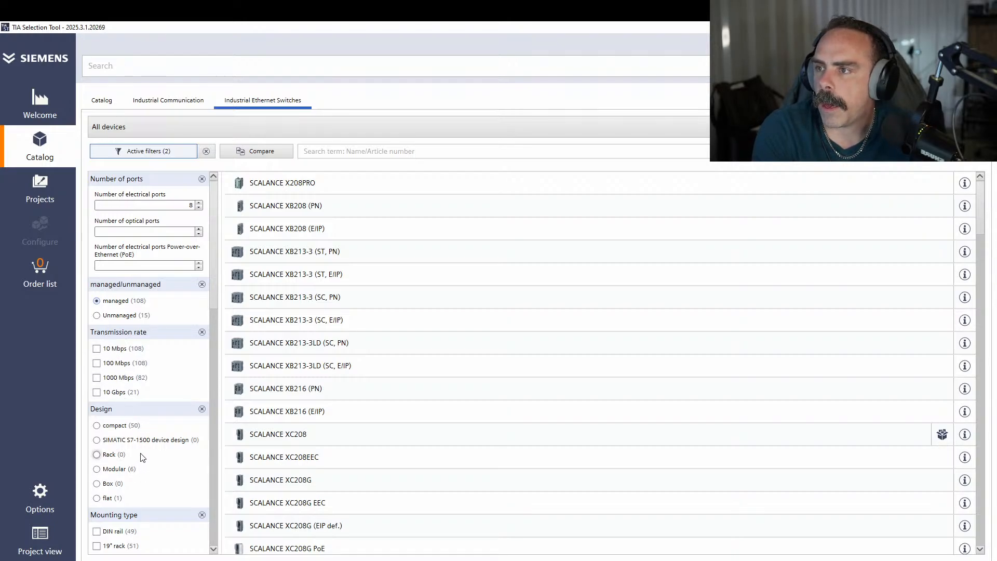
pyautogui.scroll(-3, 143, 457)
pyautogui.scroll(-2, 131, 423)
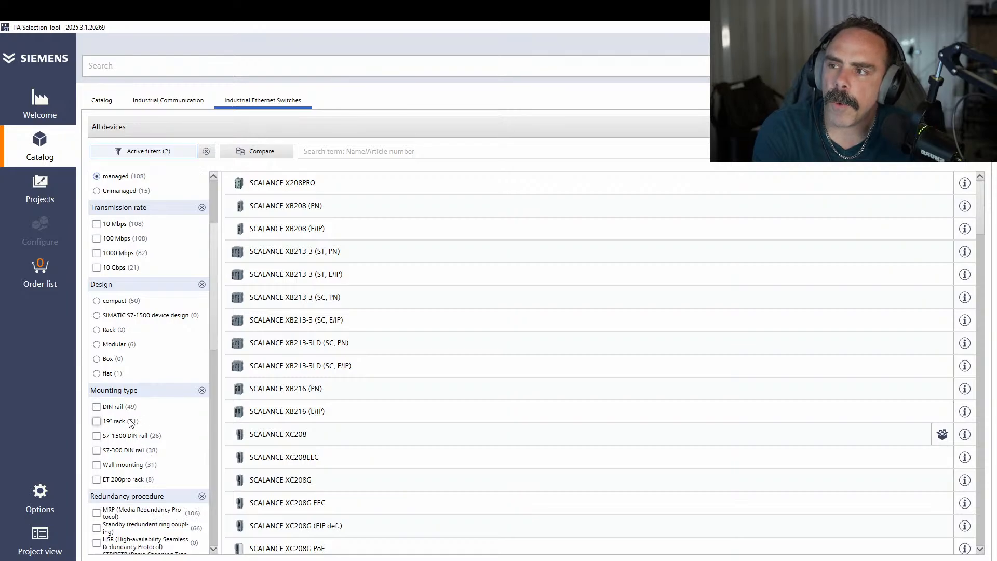
pyautogui.click(97, 407)
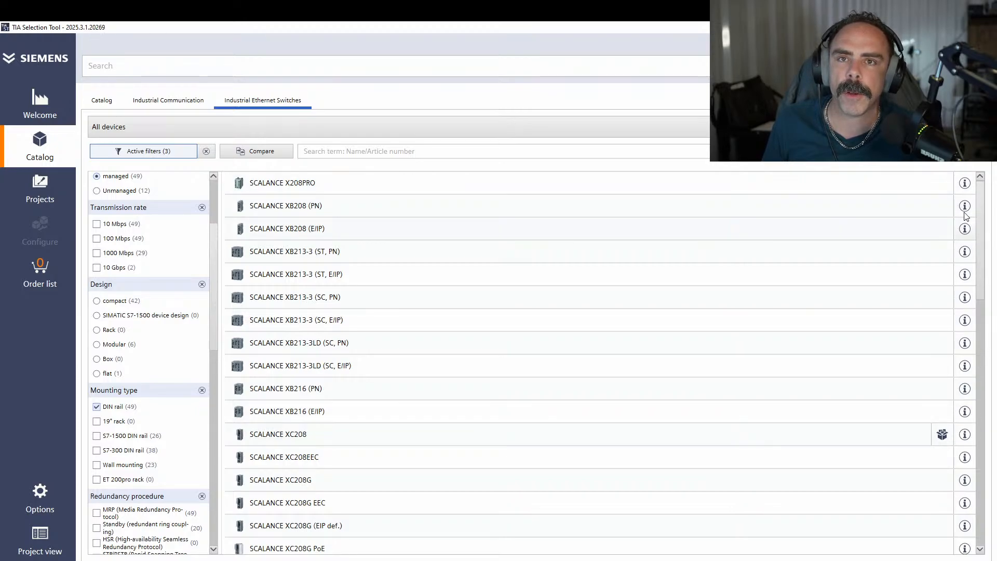
# Review the SCALANCE X208PRO information and add the SCALANCE XB208 (PN) switch to the group
pyautogui.click(965, 184)
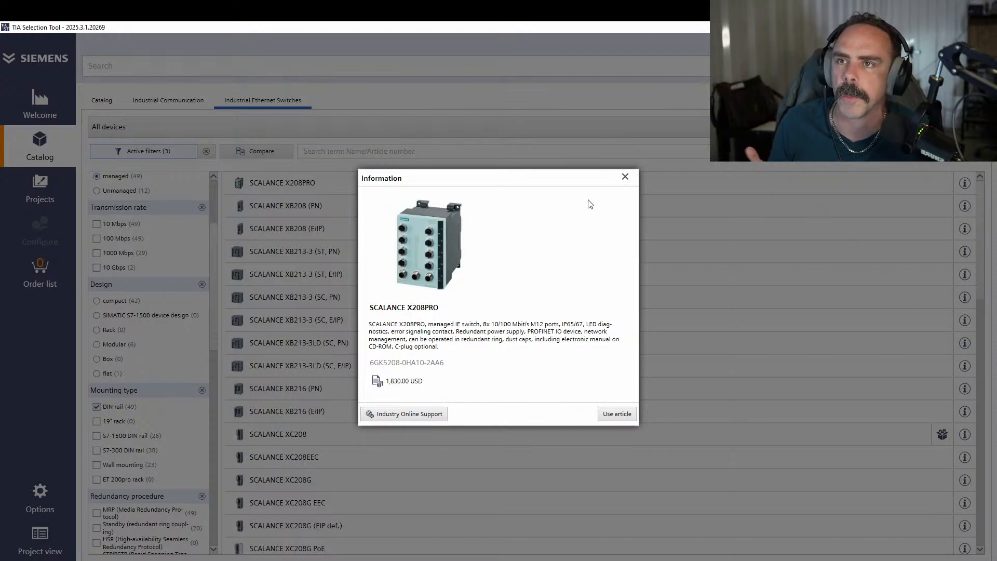
pyautogui.click(625, 178)
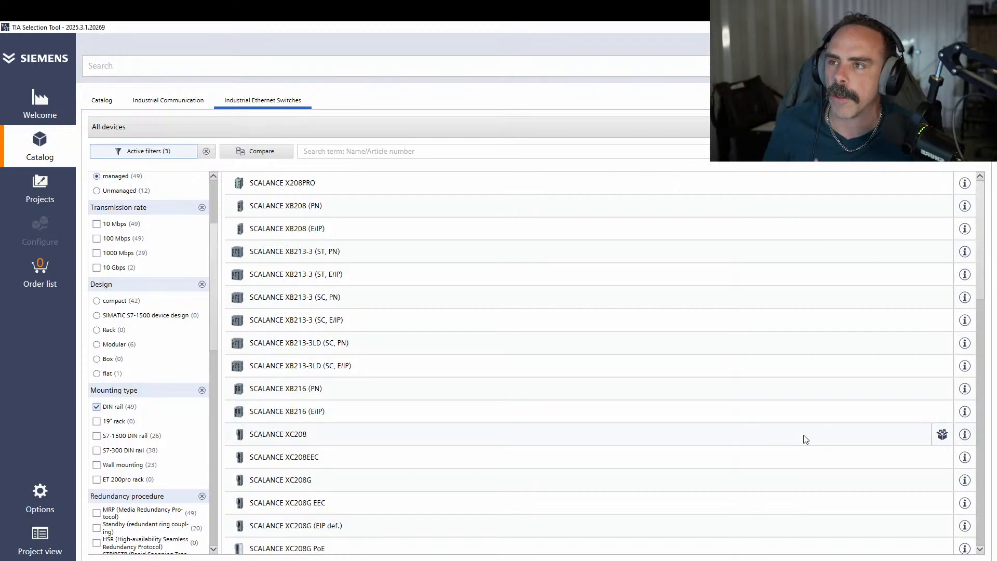
pyautogui.click(964, 207)
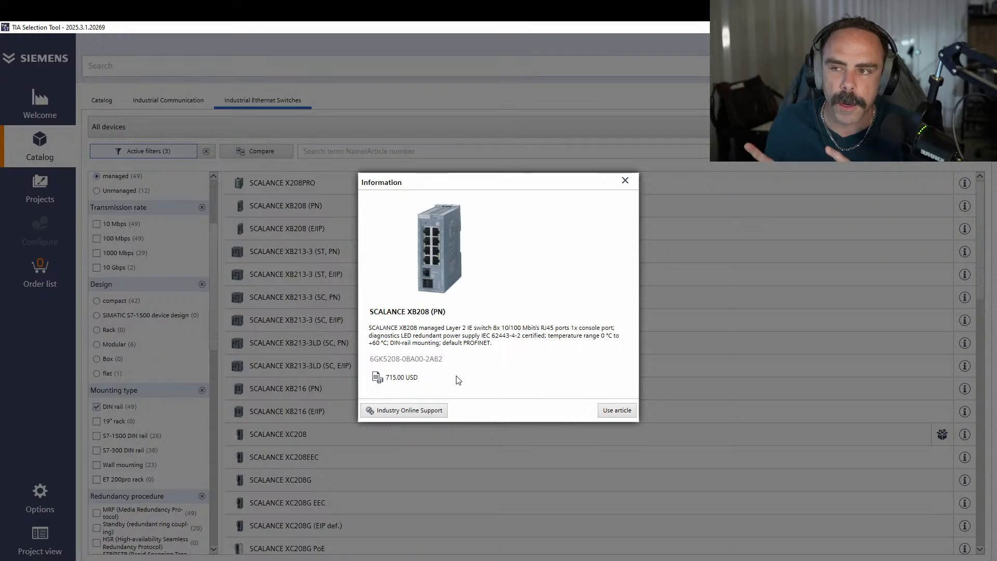
pyautogui.click(618, 410)
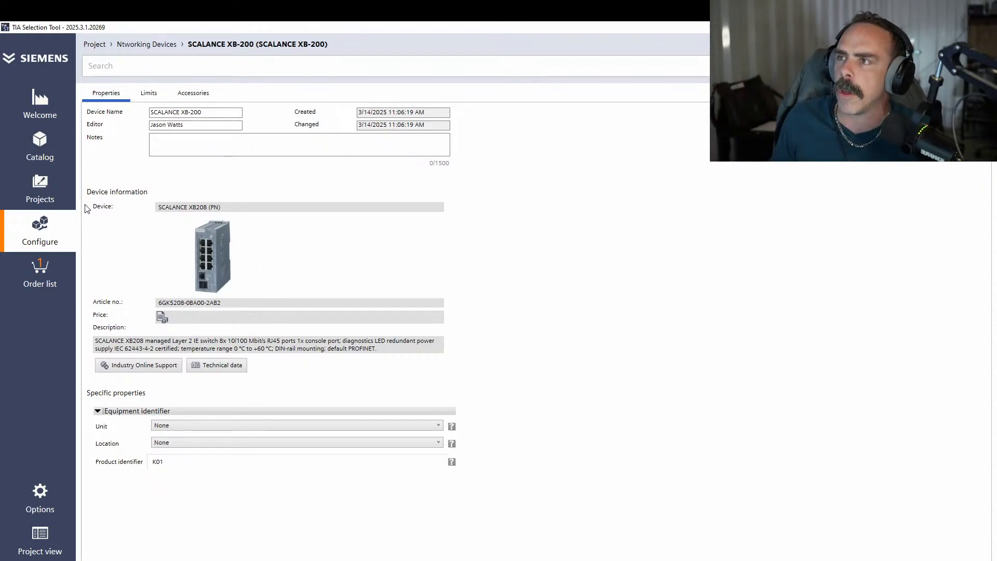
# Check the project's device overview for the added switch and return to the main product catalog
pyautogui.click(47, 147)
pyautogui.click(40, 190)
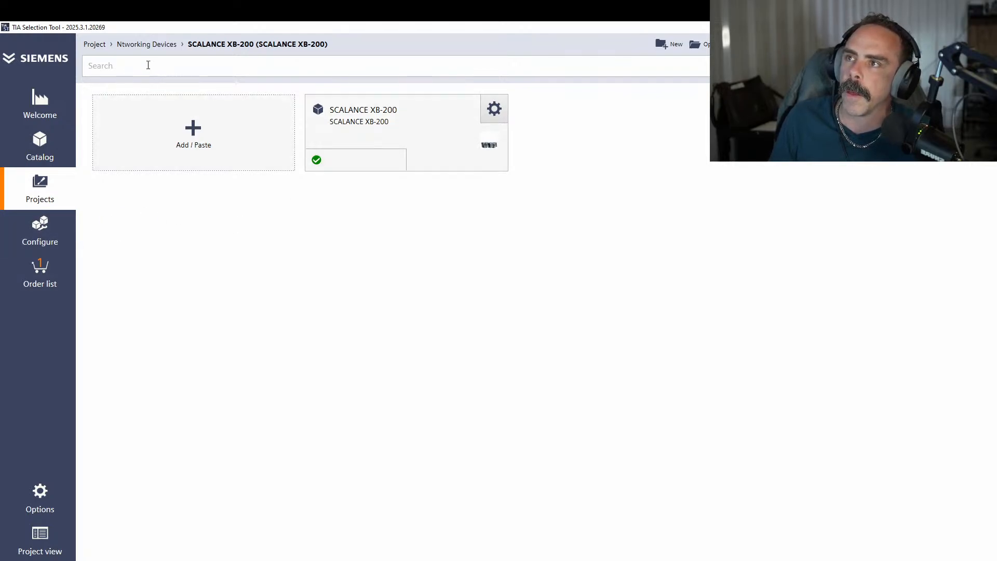
pyautogui.click(40, 150)
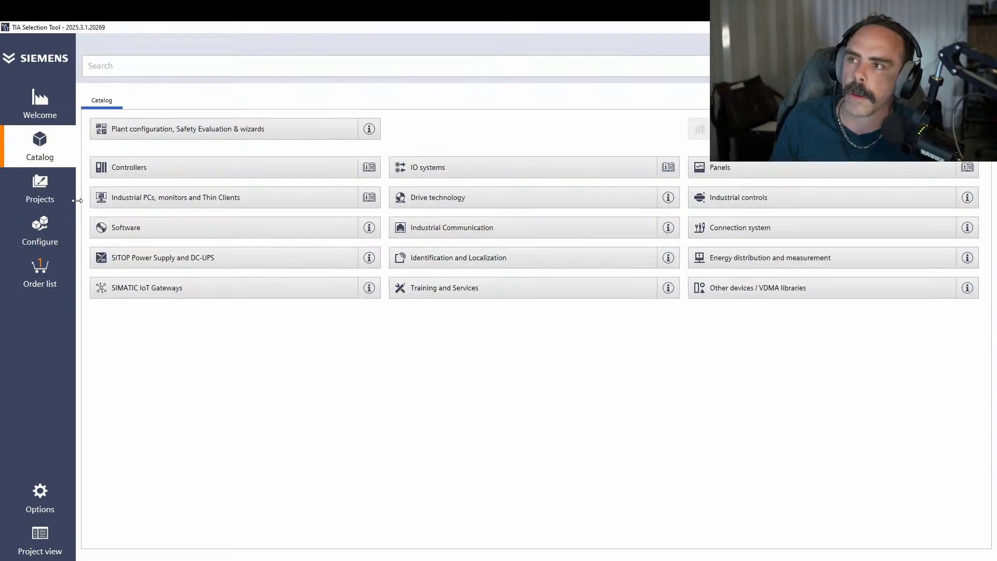
# Open the Industrial Ethernet Switches under Industrial Communication and filter them to 2 optical ports
pyautogui.click(446, 231)
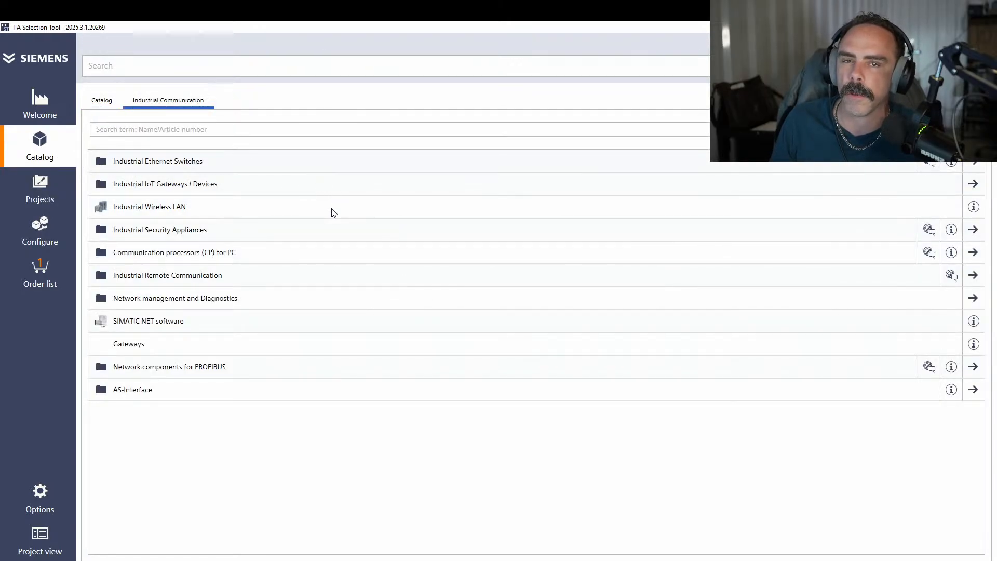
pyautogui.click(336, 163)
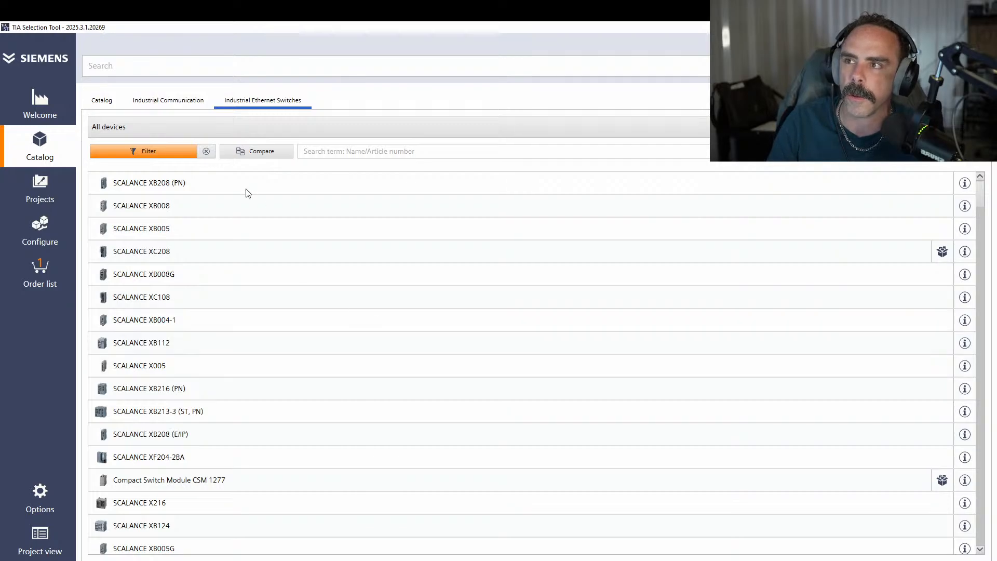
pyautogui.click(165, 155)
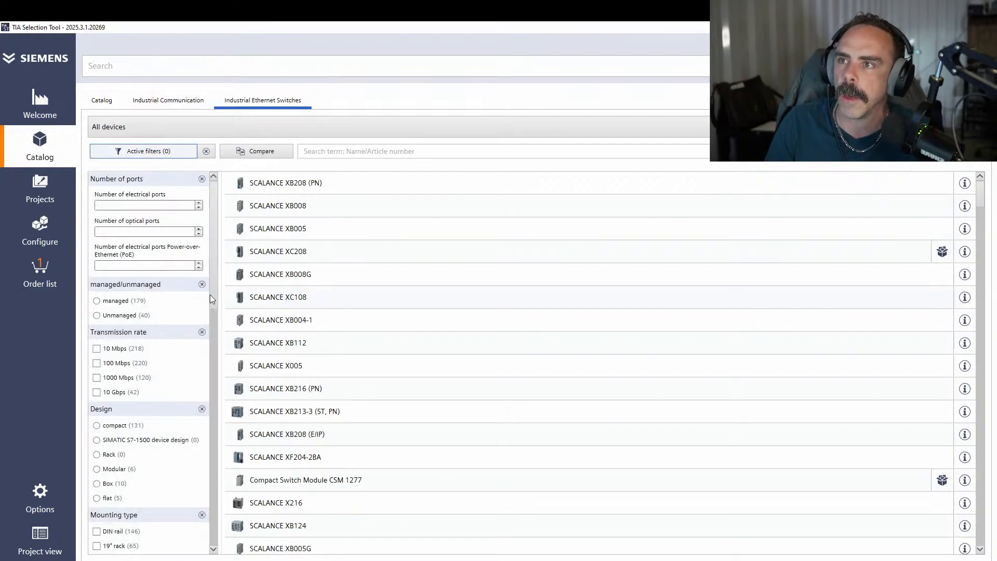
pyautogui.click(200, 231)
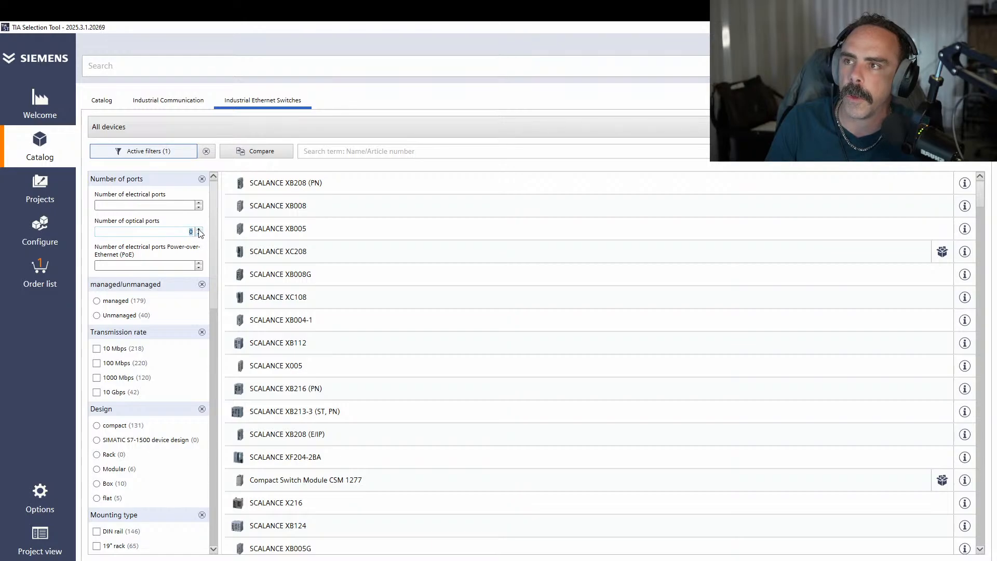
pyautogui.click(200, 230)
pyautogui.click(199, 229)
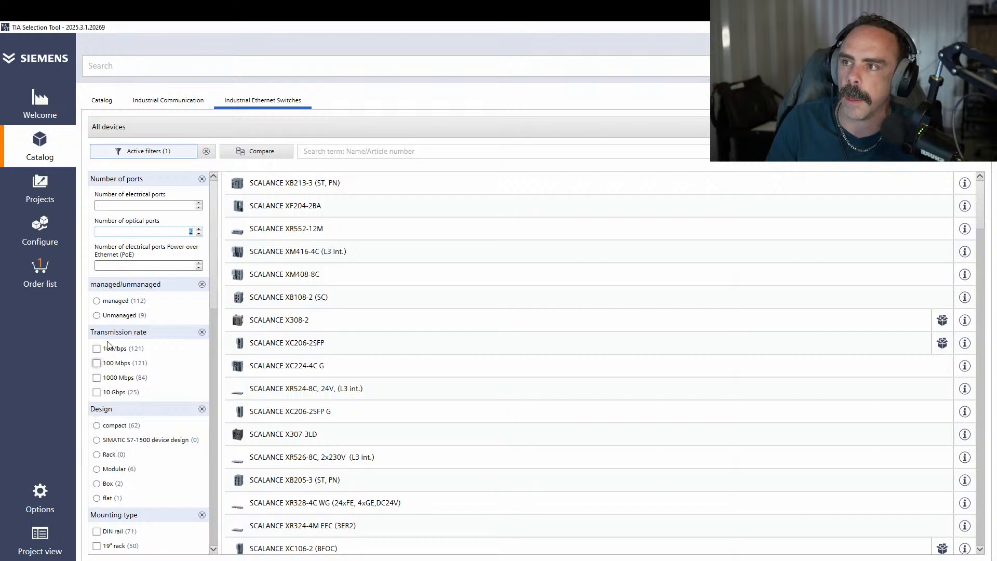
# Limit the fiber-capable switch list to managed devices that mount on a DIN rail
pyautogui.click(96, 301)
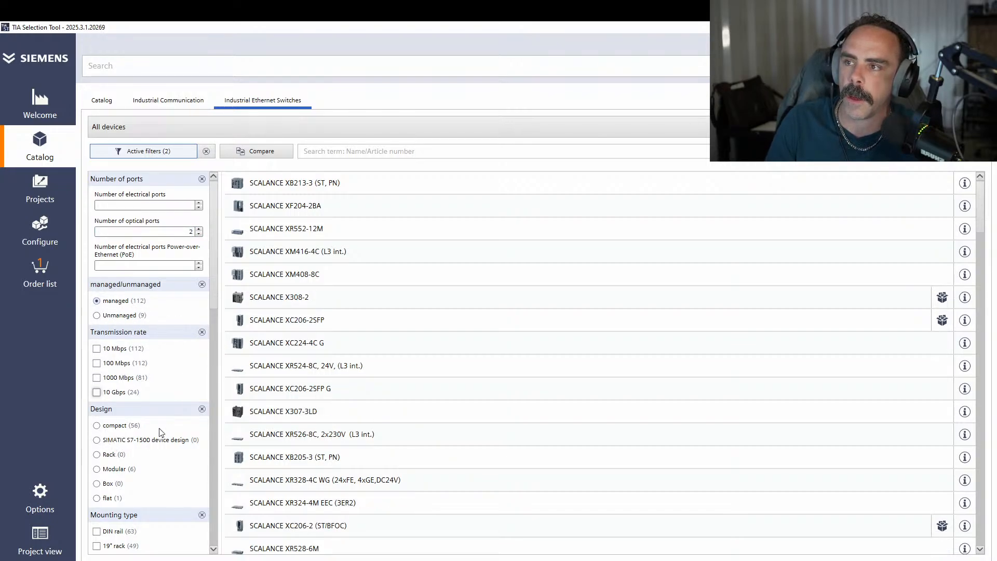
pyautogui.click(97, 531)
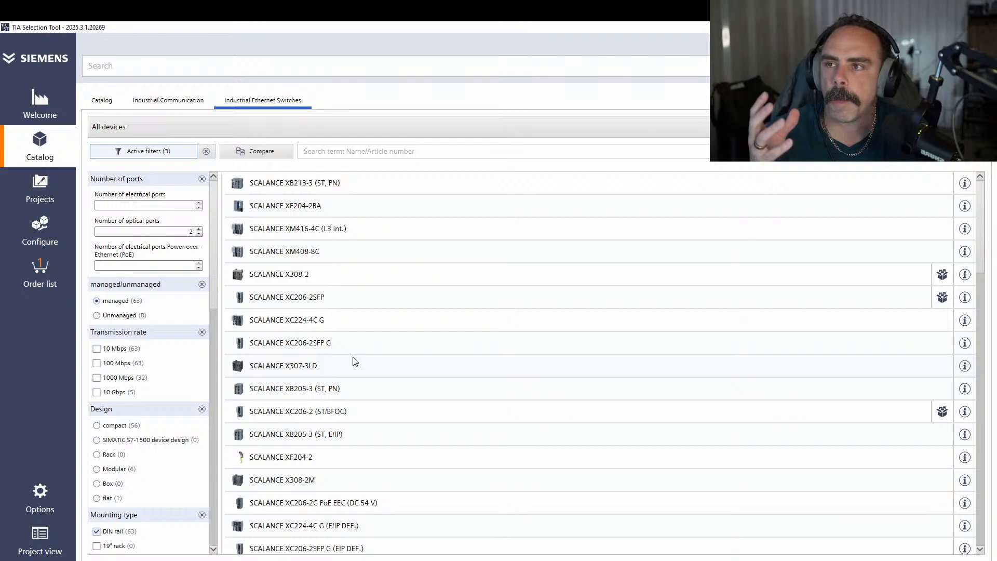
pyautogui.scroll(-1, 179, 390)
pyautogui.scroll(-5, 179, 389)
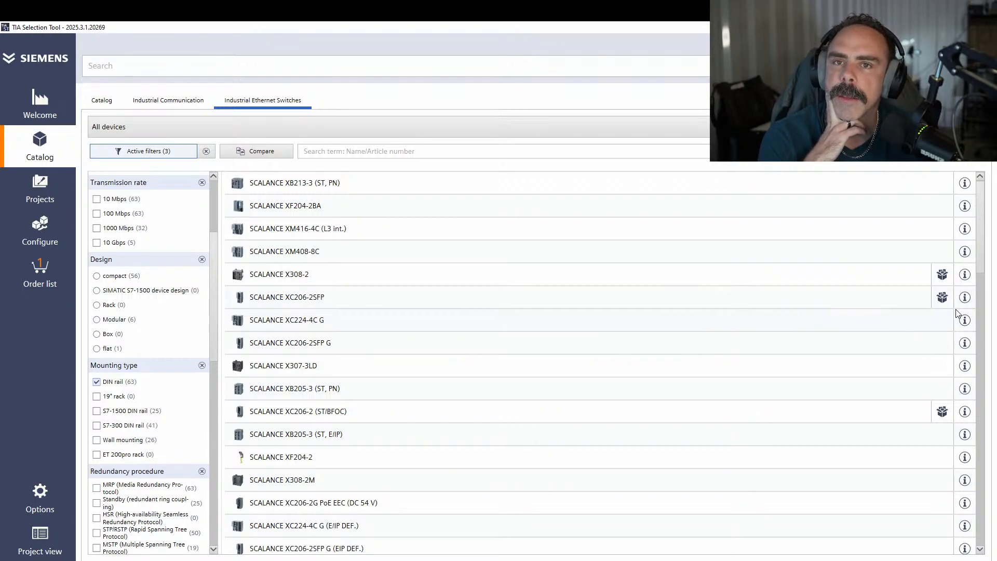
# Review the product information of the SCALANCE X308-2, XC206-2SFP and XB213-3 (ST, PN) switches
pyautogui.click(965, 274)
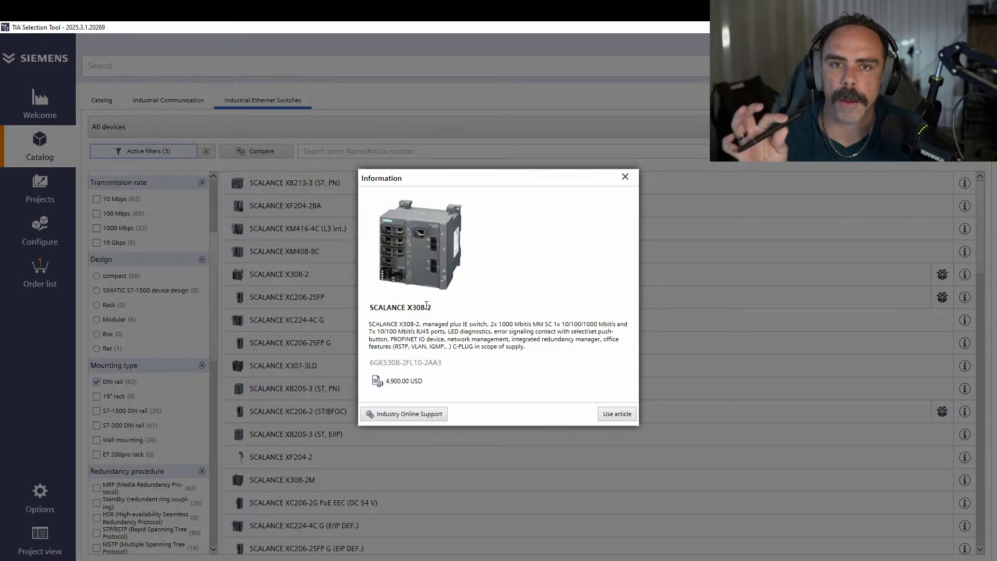
pyautogui.click(625, 177)
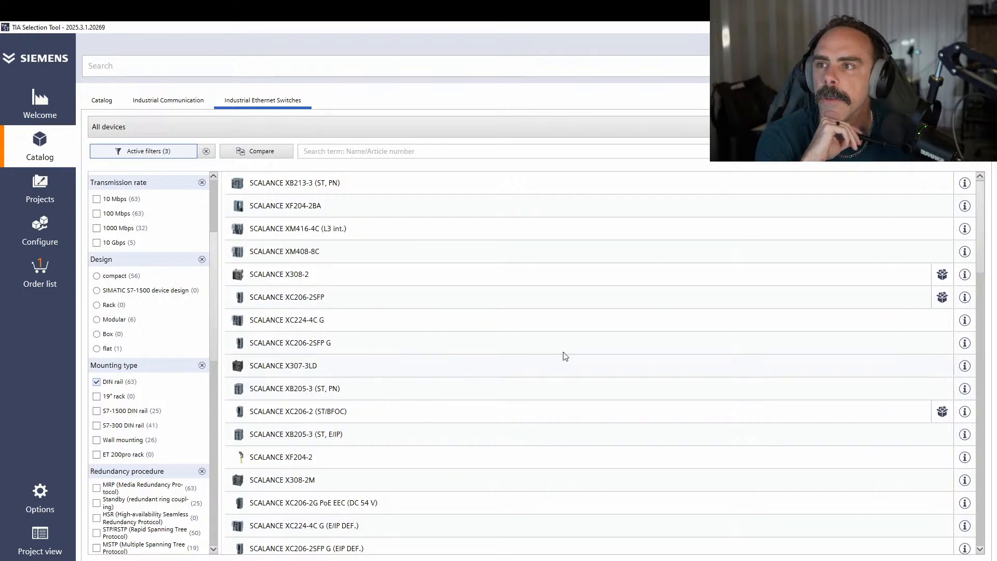
pyautogui.click(964, 297)
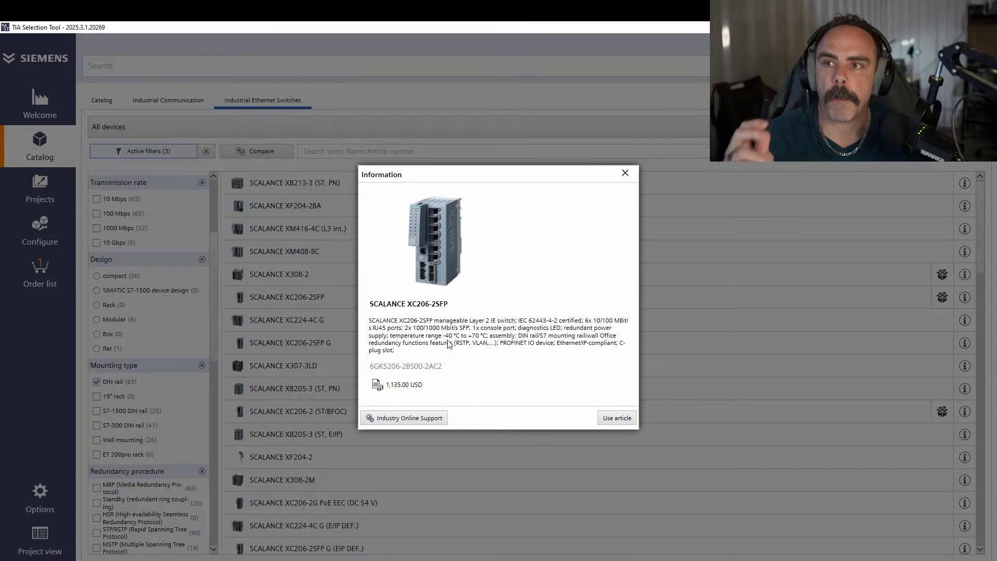
pyautogui.click(625, 173)
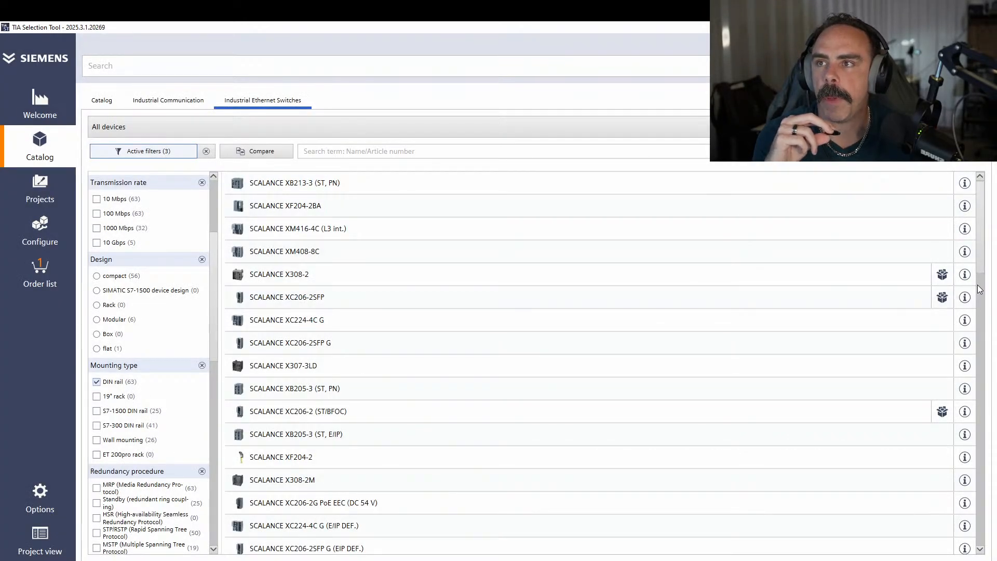
pyautogui.click(965, 183)
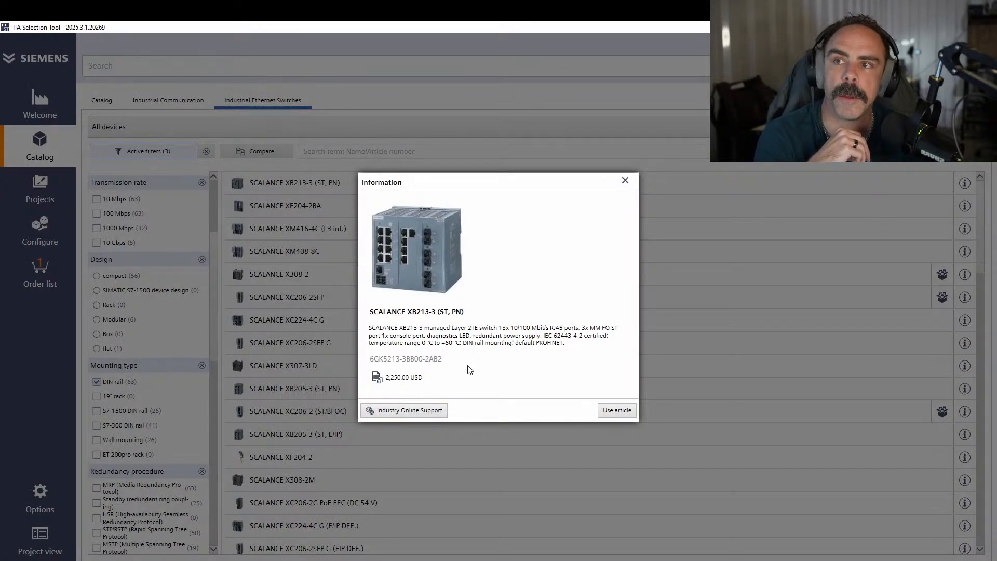
pyautogui.click(626, 181)
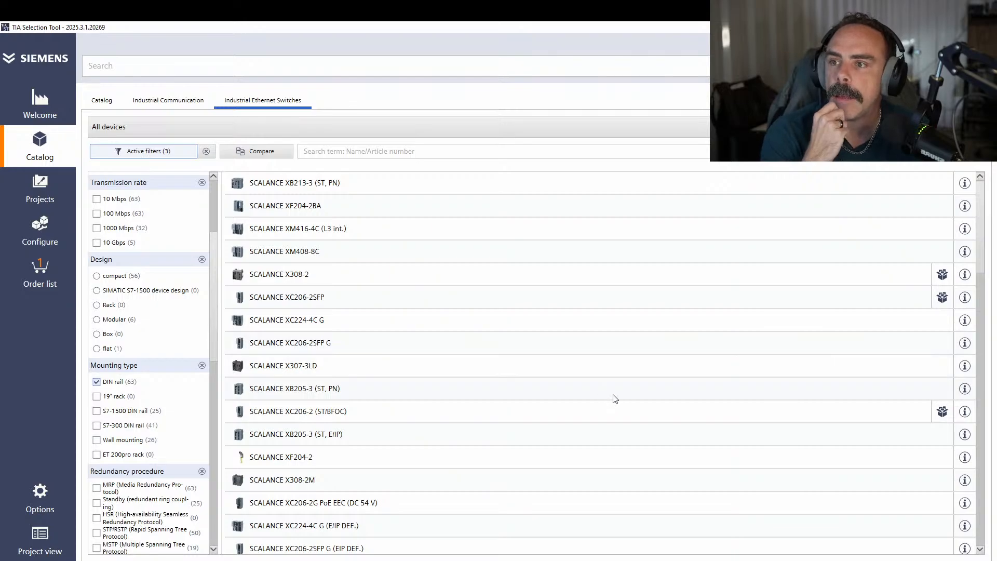
# Find the SCALANCE XB205-3LD (SC, PN) further down the results and review its product information
pyautogui.scroll(-2, 612, 403)
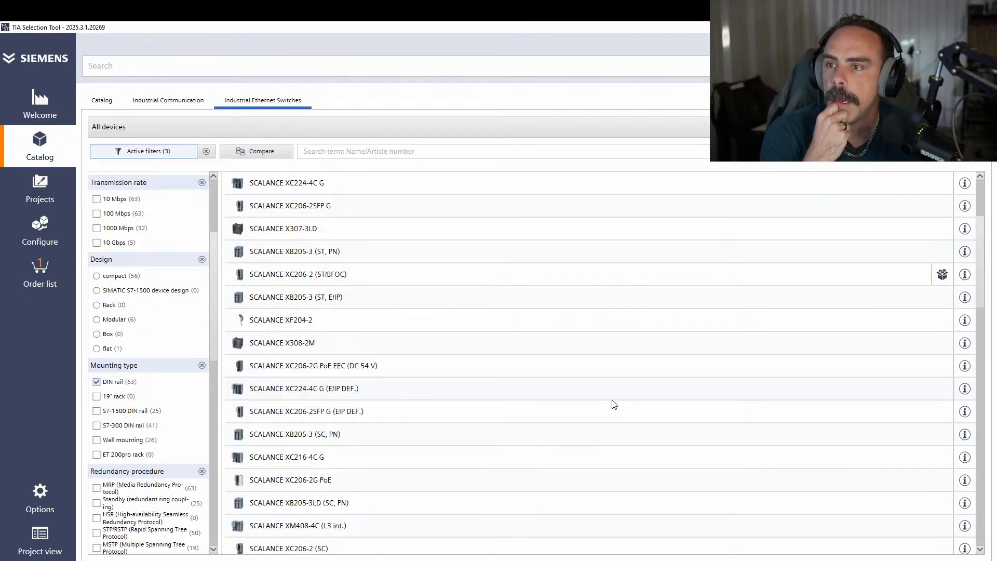
pyautogui.scroll(-1, 614, 404)
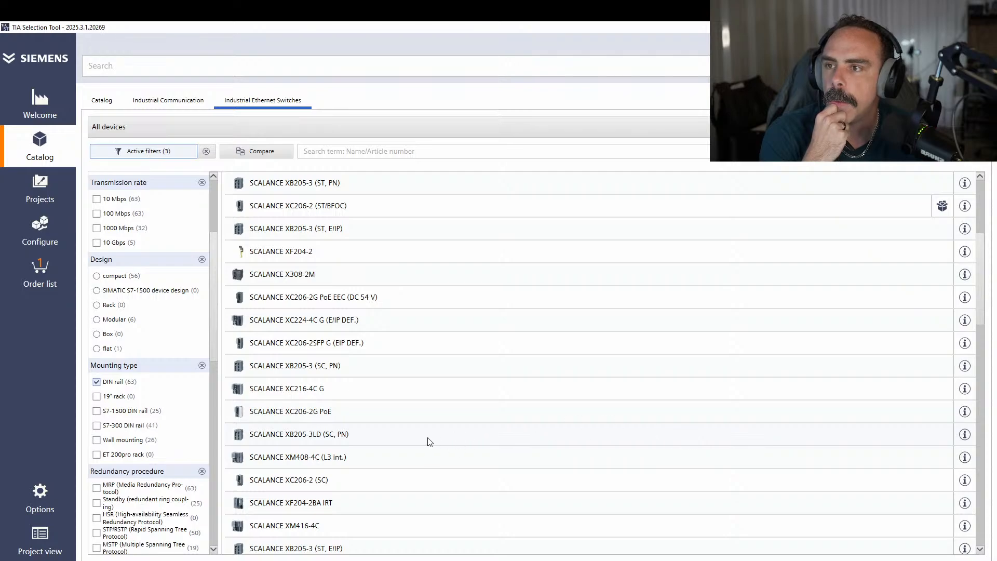
pyautogui.click(964, 434)
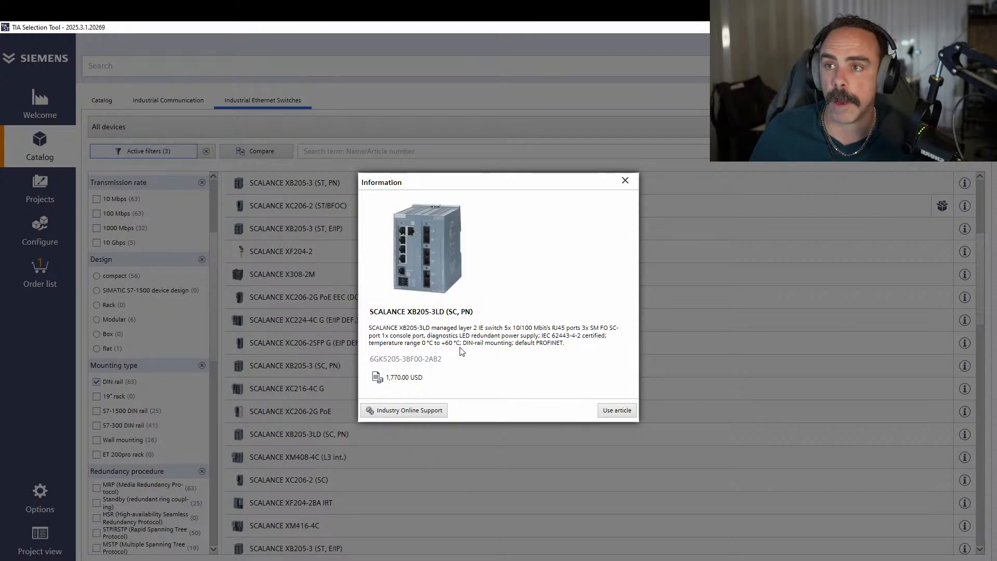
pyautogui.click(625, 181)
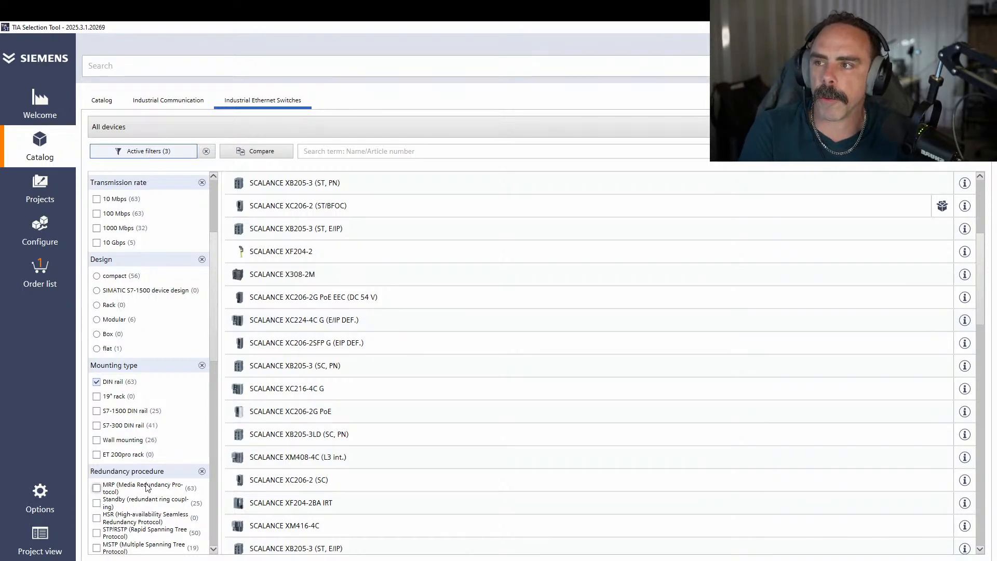
# Examine the available redundancy procedure and PROFINET filter options alongside the port, design and mounting filters
pyautogui.scroll(-1, 147, 487)
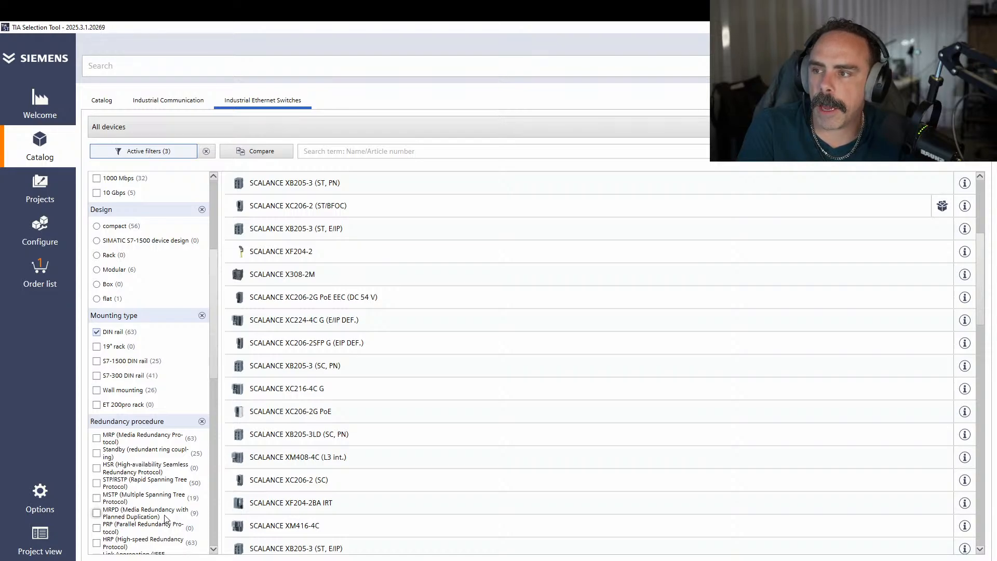
pyautogui.scroll(-3, 165, 518)
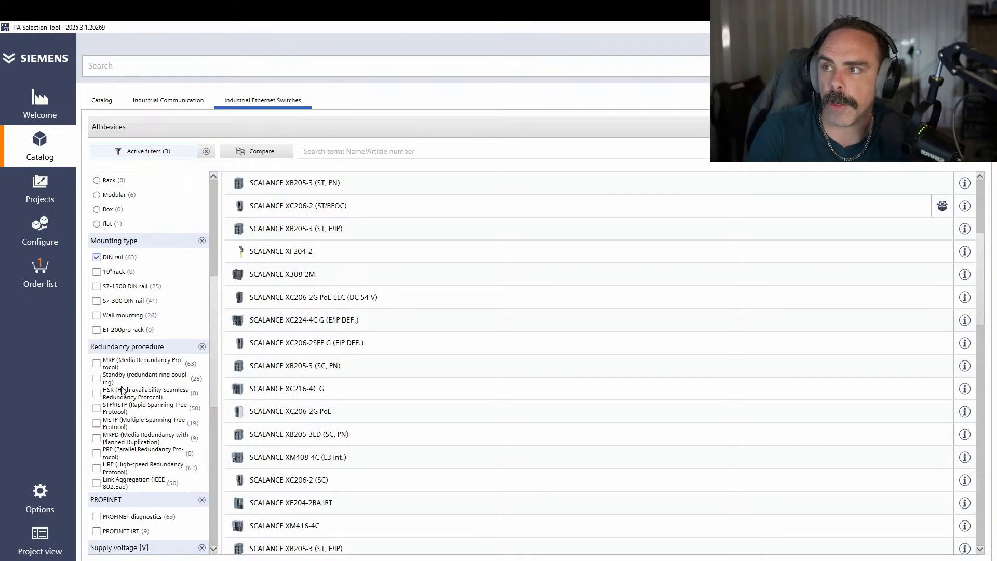
pyautogui.scroll(3, 140, 394)
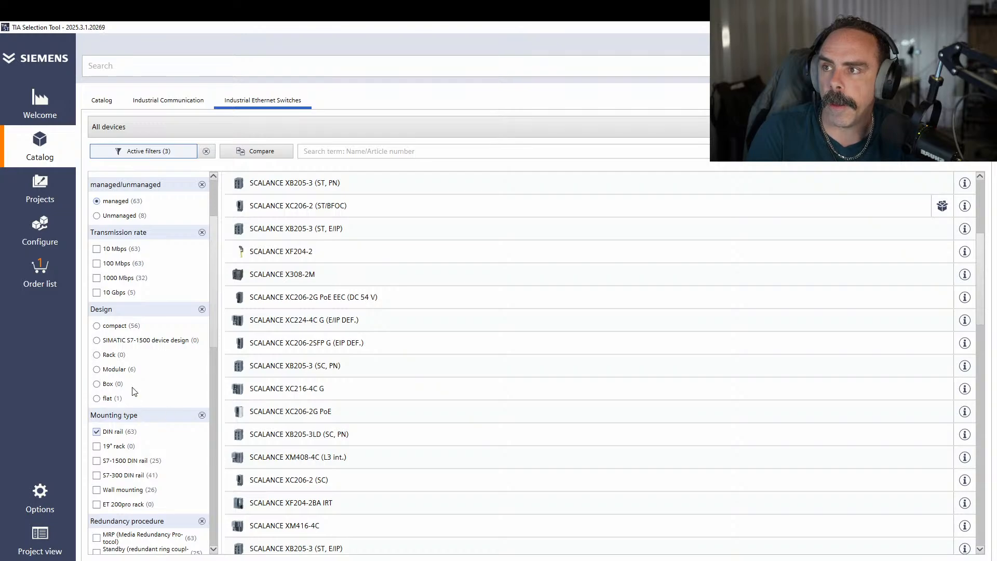
pyautogui.scroll(2, 130, 326)
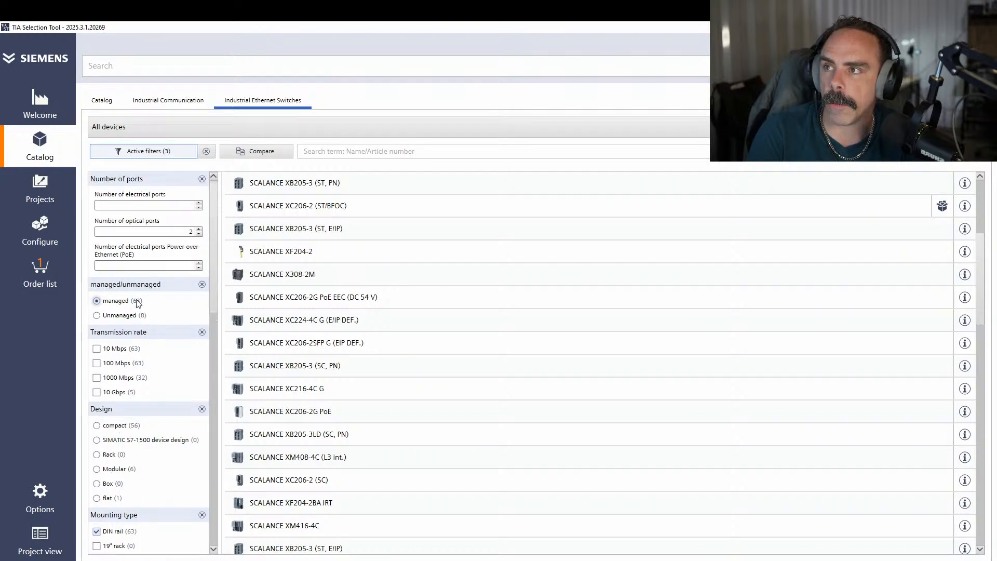
pyautogui.scroll(-6, 168, 369)
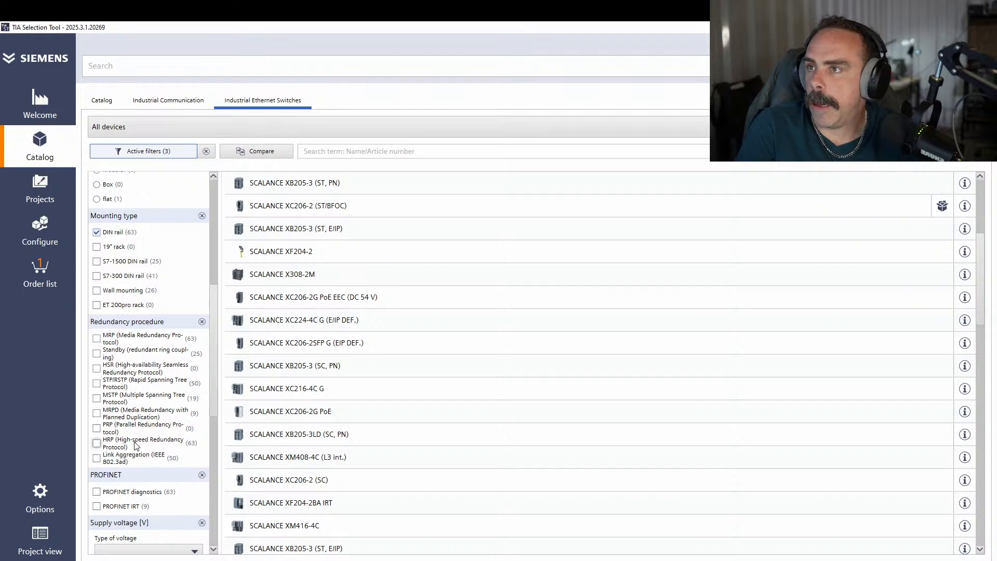
pyautogui.scroll(4, 134, 444)
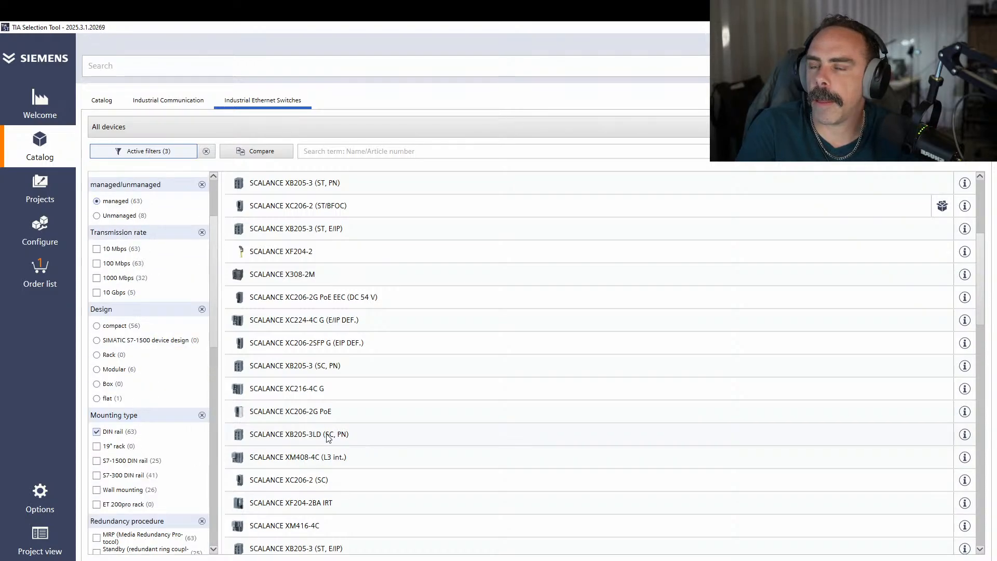
# Review the SCALANCE XB205-3 (SC, PN) information and add this switch to the networking devices group
pyautogui.scroll(1, 328, 438)
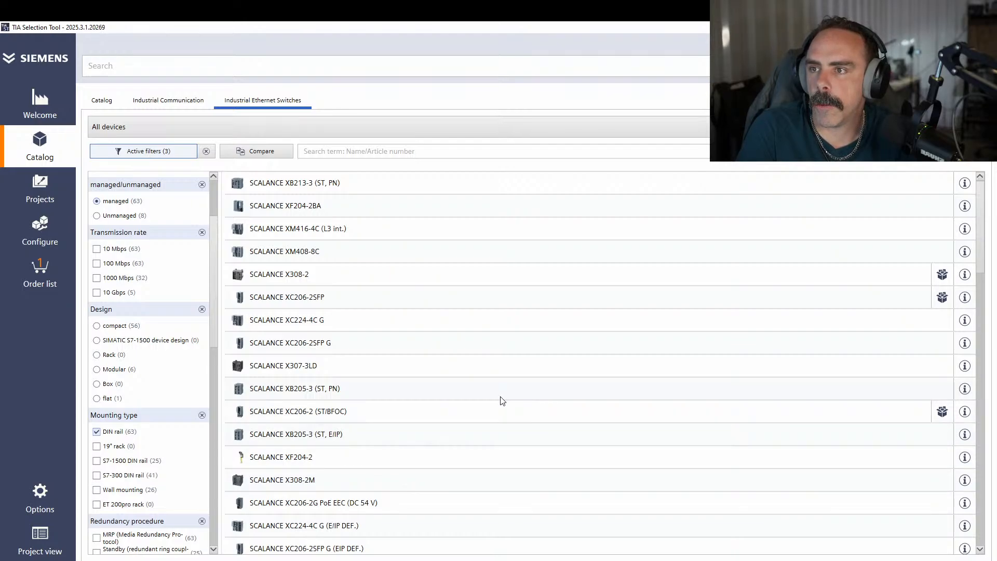
pyautogui.scroll(-2, 779, 452)
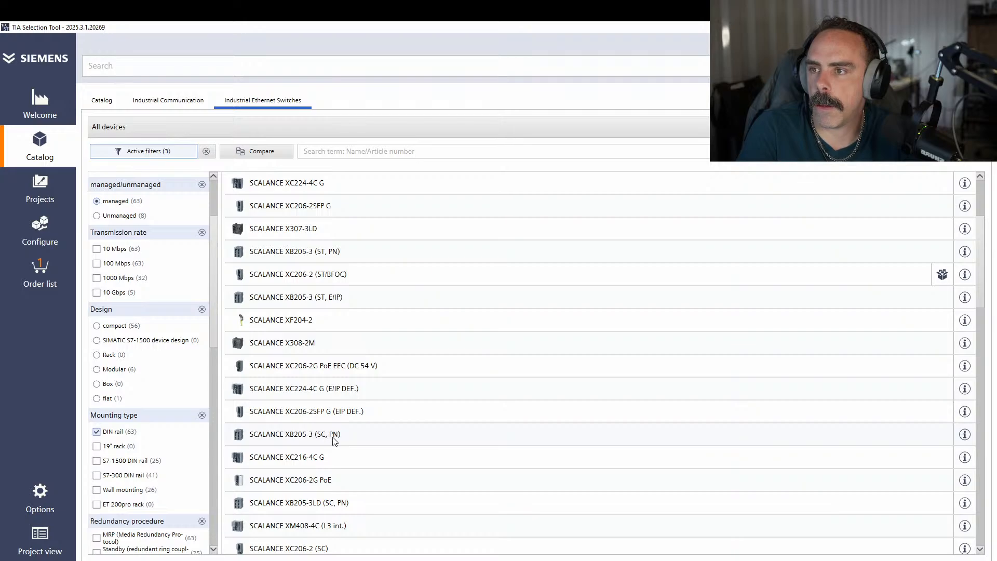
pyautogui.click(965, 435)
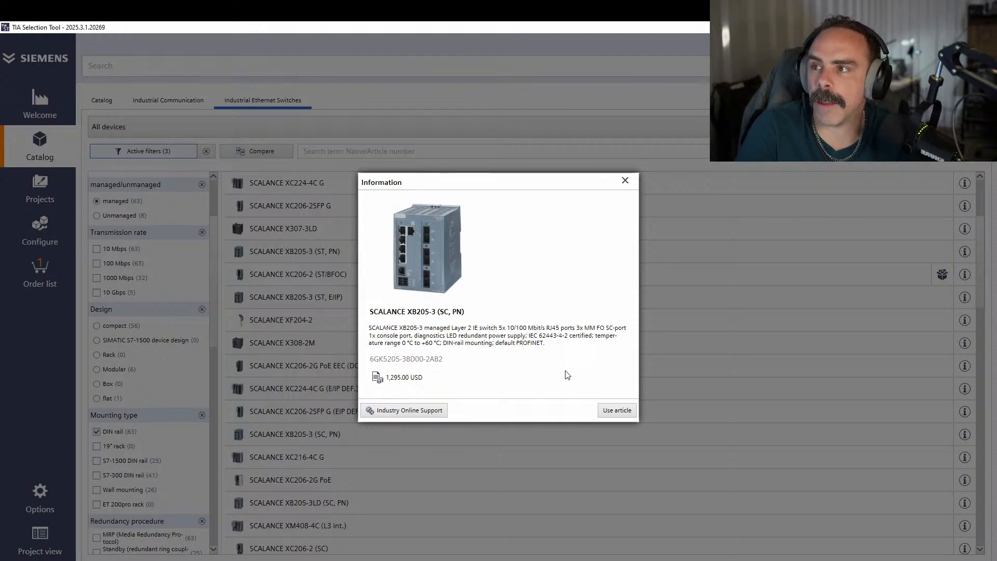
pyautogui.click(612, 413)
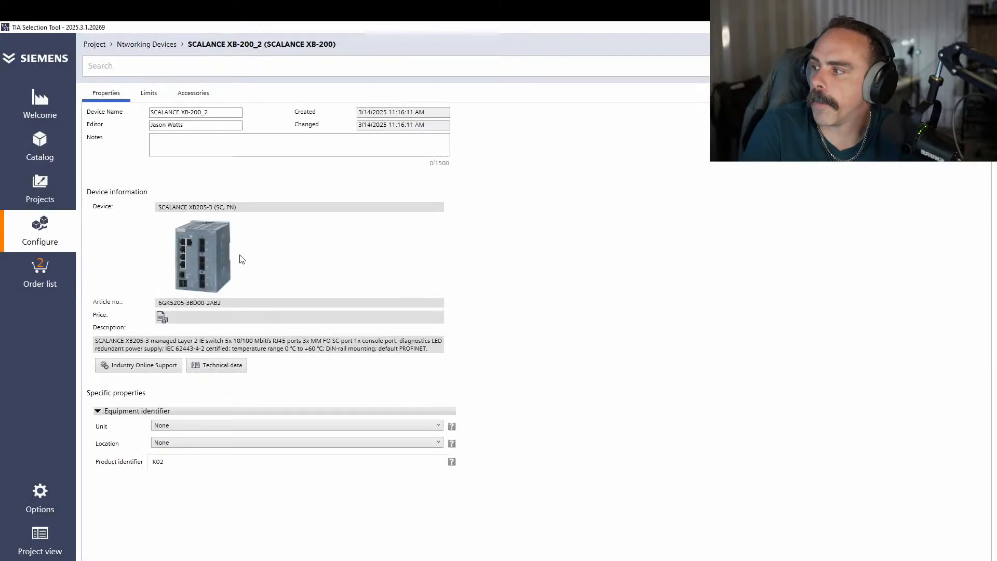
# In the order list, increase the SCALANCE XB205-3 (SC, PN) quantity by two and set the SCALANCE XB208 (PN) quantity to 10
pyautogui.click(59, 275)
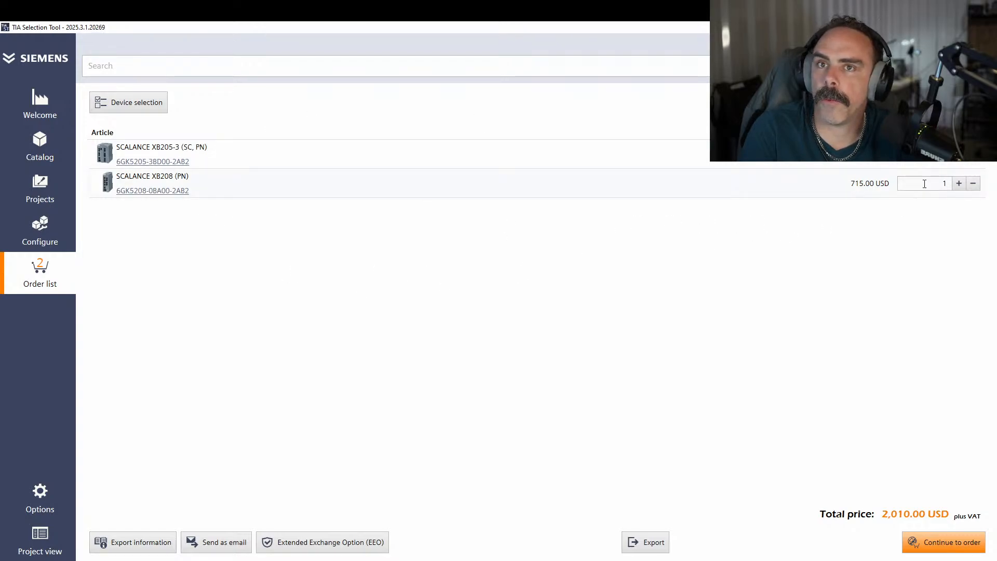
pyautogui.click(959, 155)
pyautogui.click(959, 156)
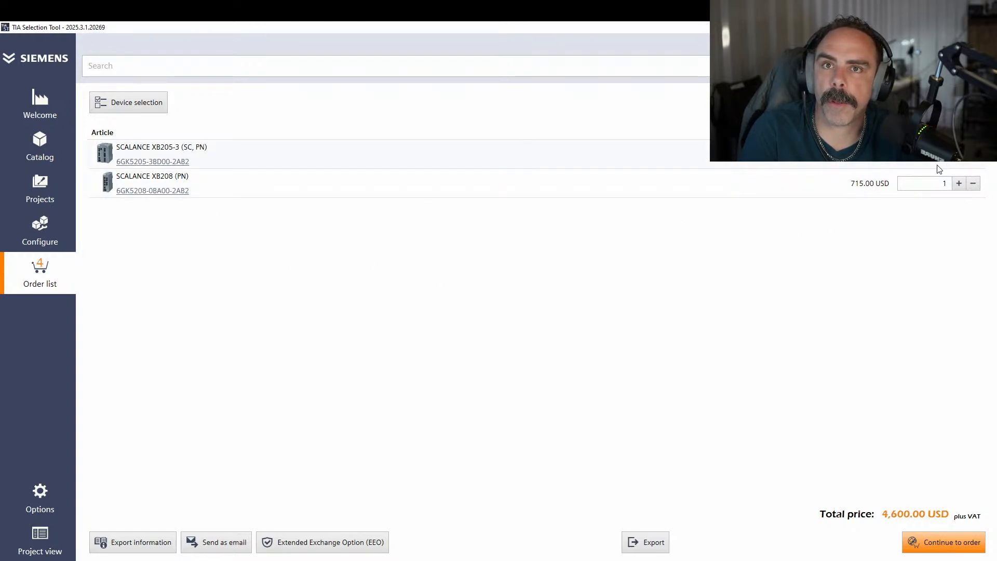
pyautogui.moveTo(937, 186); pyautogui.dragTo(958, 188)
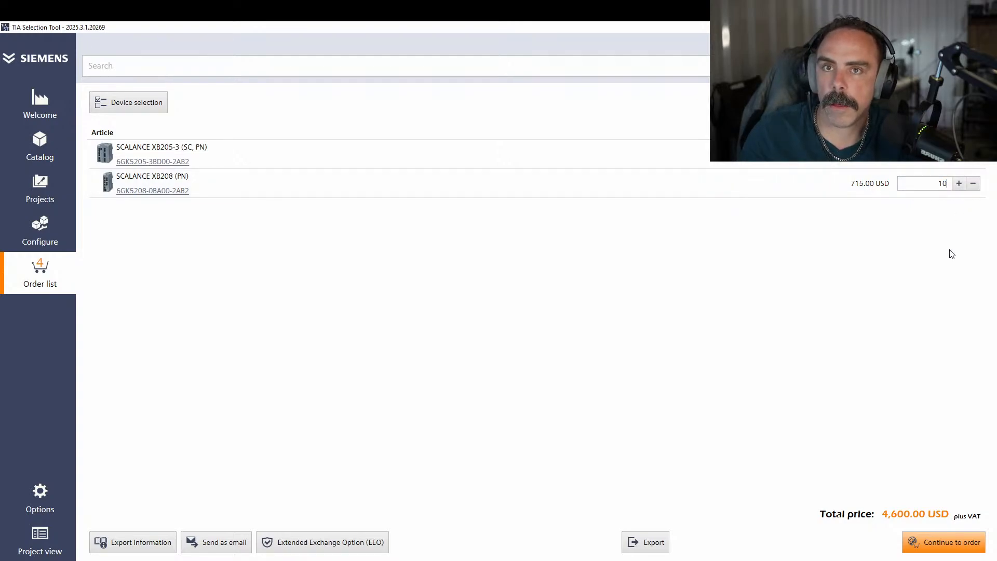
pyautogui.write('10')
pyautogui.press('Return')
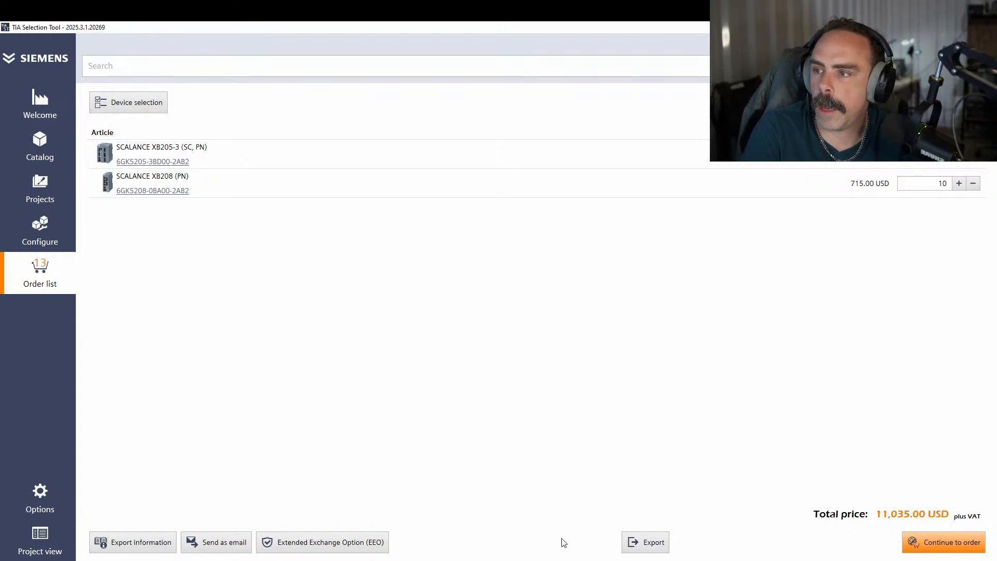
# Export the order list as PDF documentation with all contents but no additional pages, saving it as Project on the Desktop
pyautogui.click(130, 543)
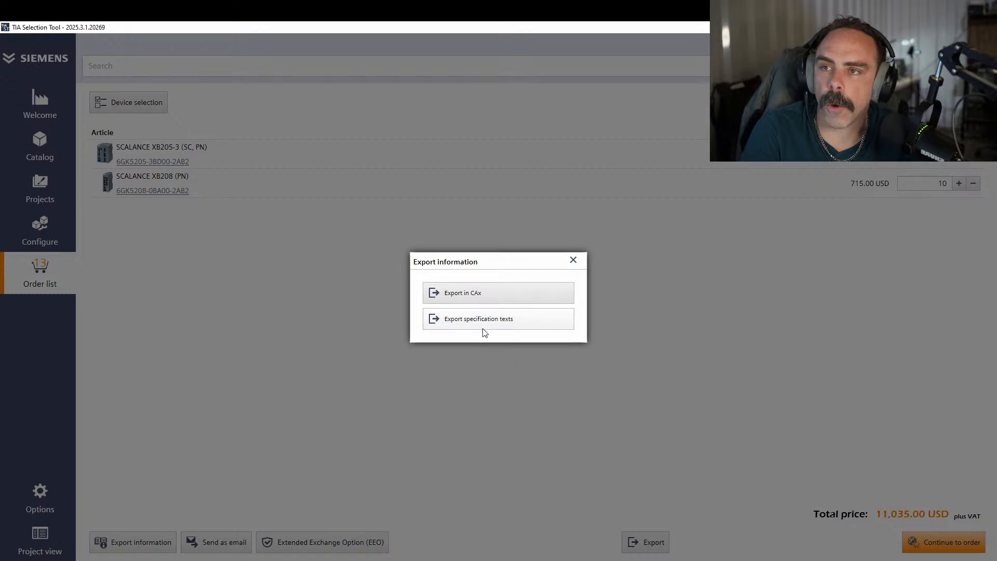
pyautogui.click(572, 260)
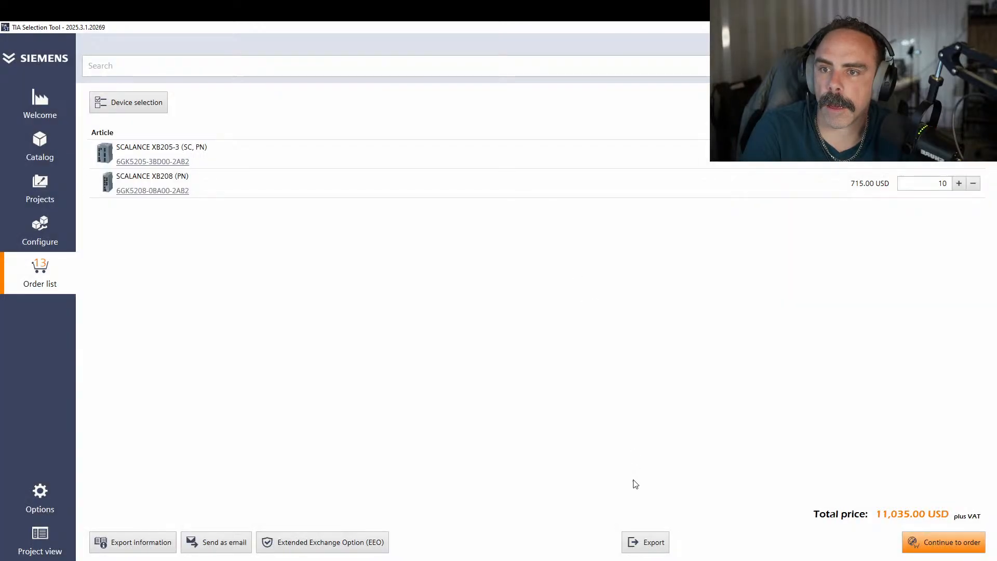
pyautogui.click(648, 541)
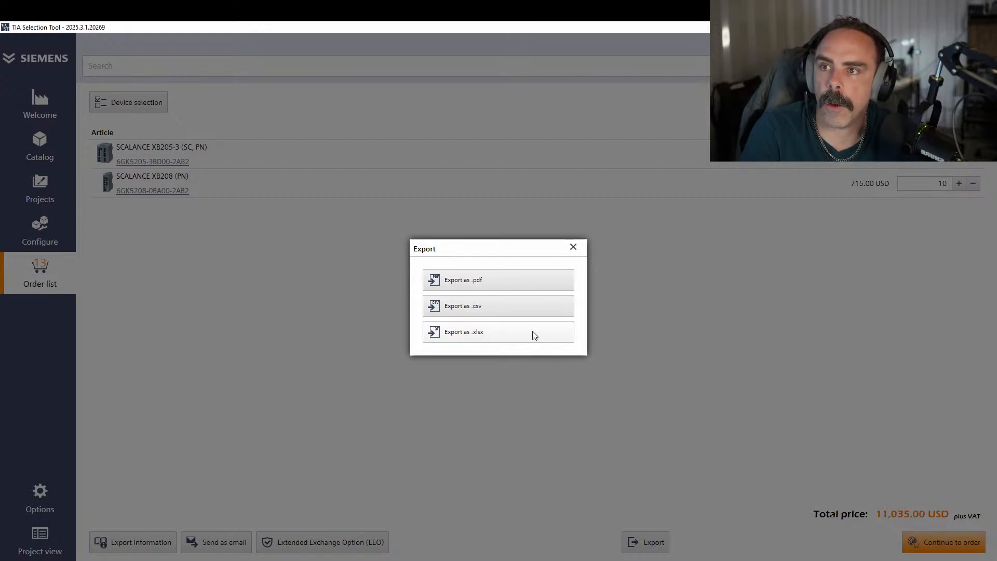
pyautogui.click(532, 282)
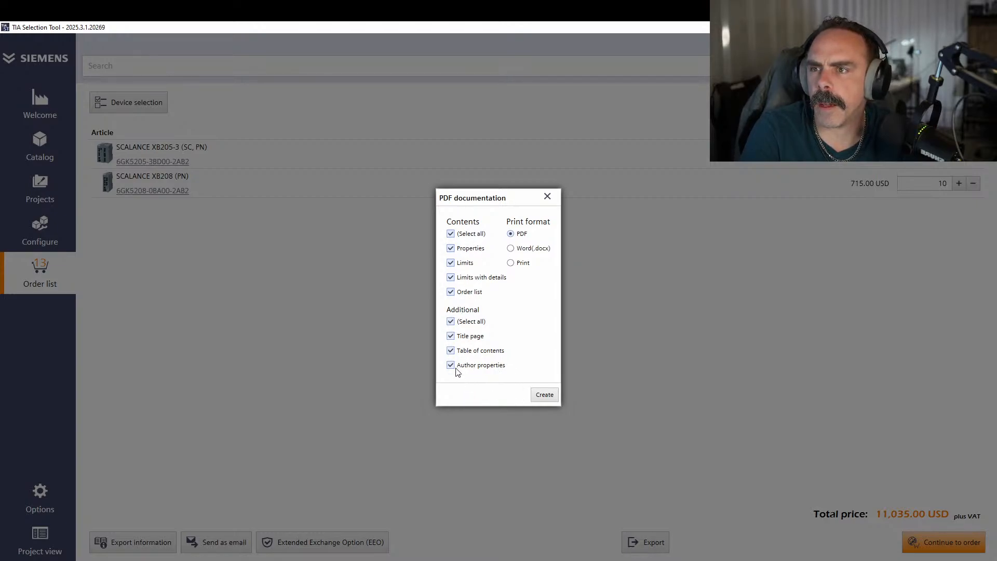
pyautogui.click(451, 321)
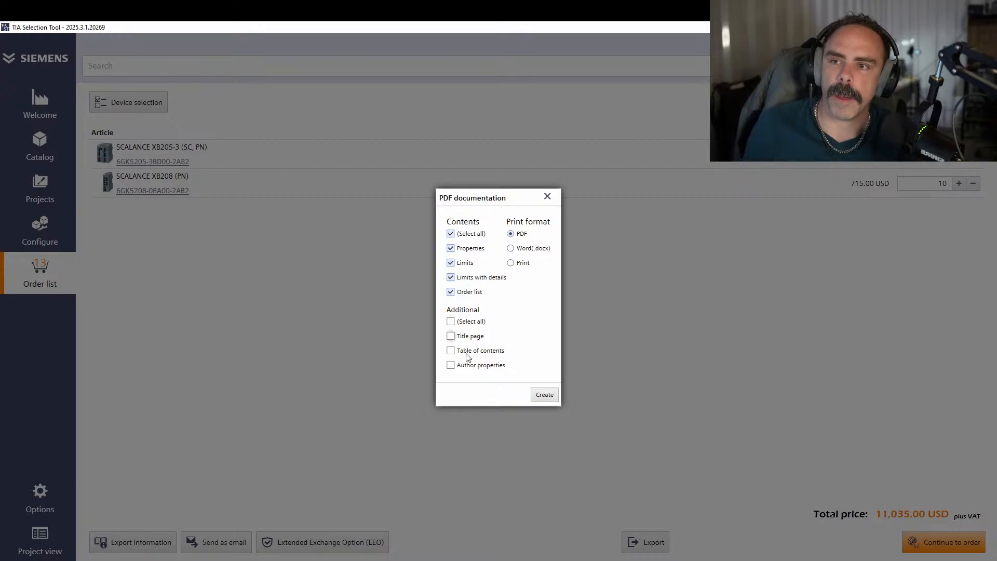
pyautogui.click(545, 395)
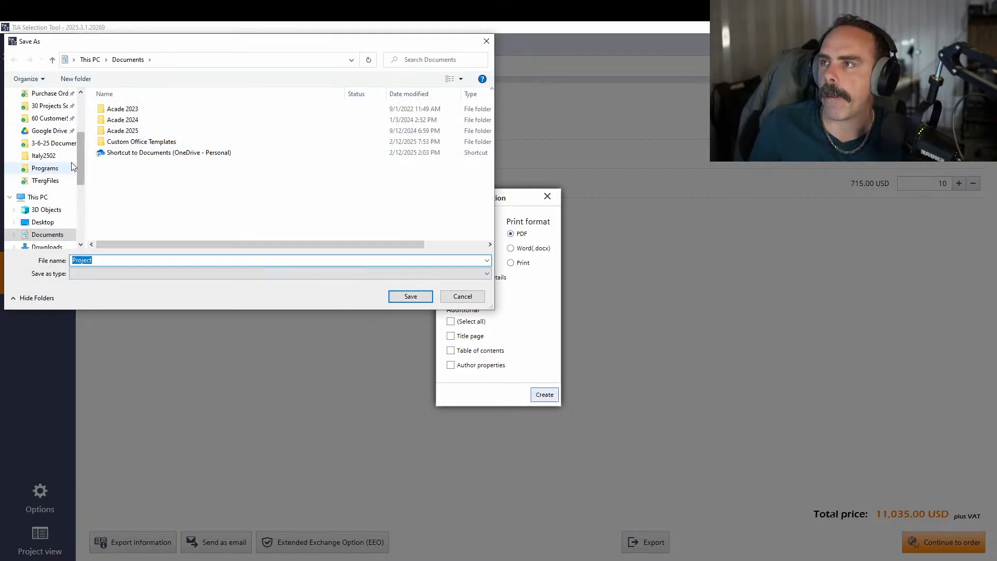
pyautogui.click(54, 224)
pyautogui.click(403, 296)
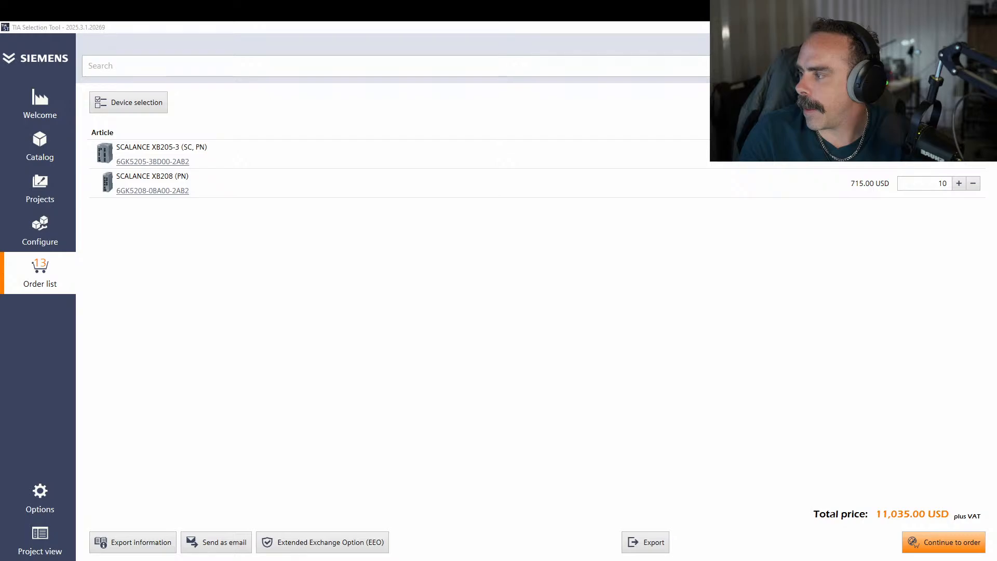
# Review the properties, limits and order list pages of the exported Project PDF, and close the document
pyautogui.moveTo(358, 468); pyautogui.dragTo(656, 37)
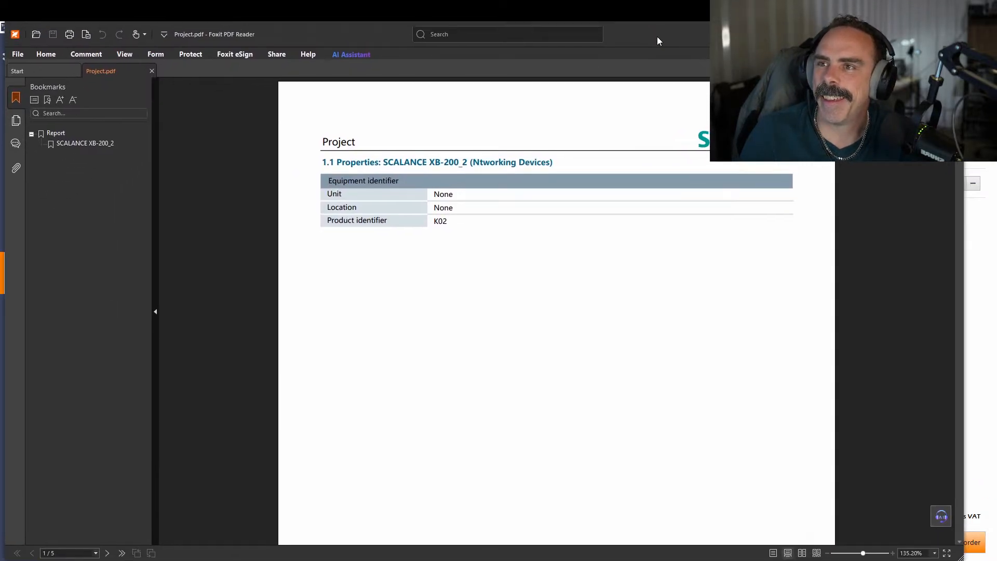
pyautogui.scroll(-2, 580, 386)
pyautogui.scroll(-5, 580, 386)
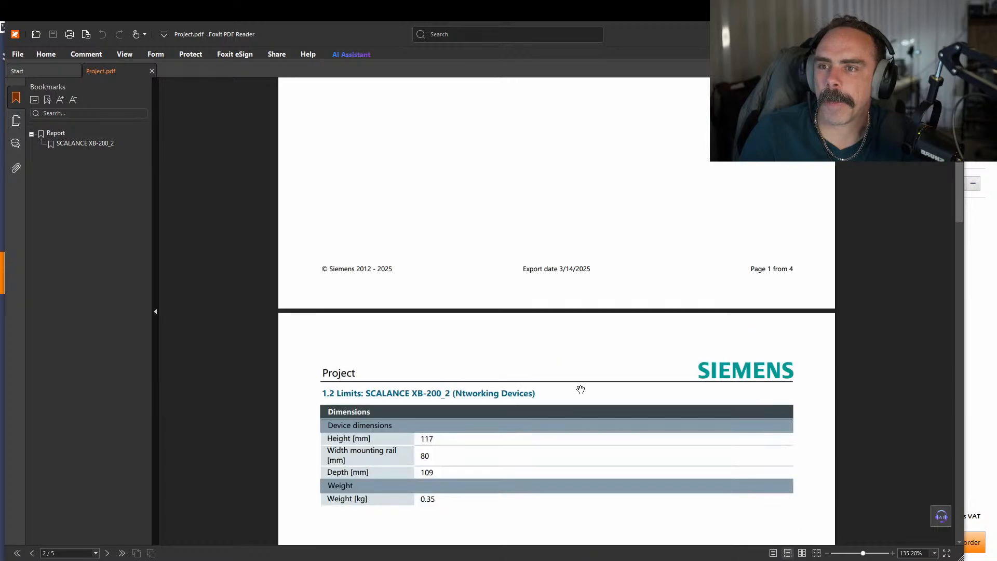
pyautogui.scroll(3, 580, 389)
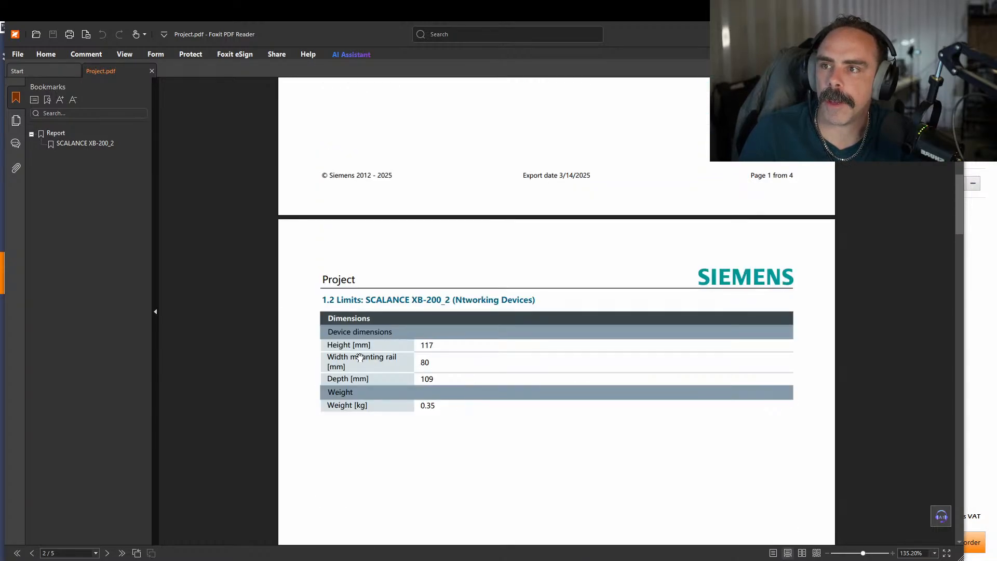
pyautogui.scroll(-6, 519, 363)
pyautogui.scroll(-20, 569, 381)
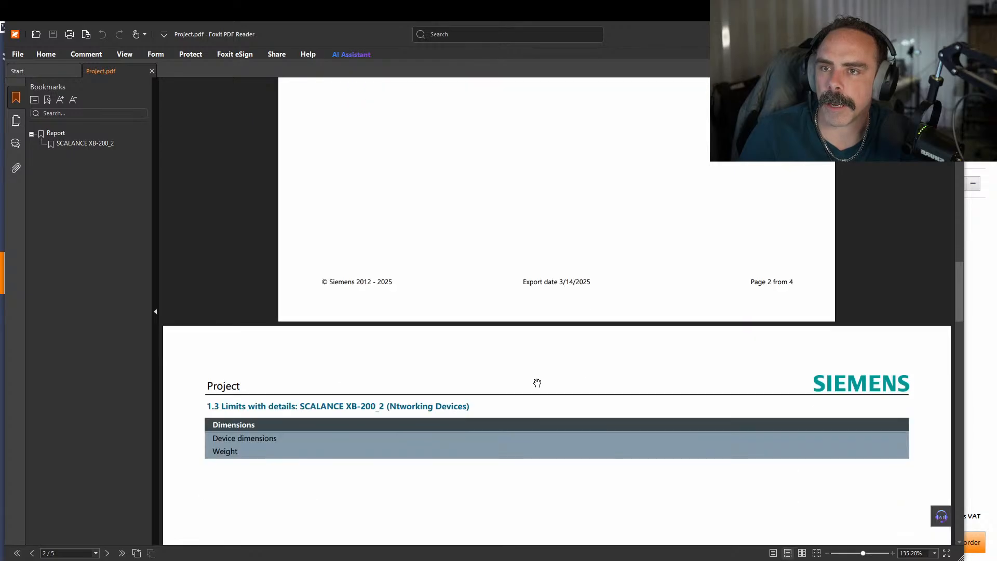
pyautogui.scroll(5, 579, 420)
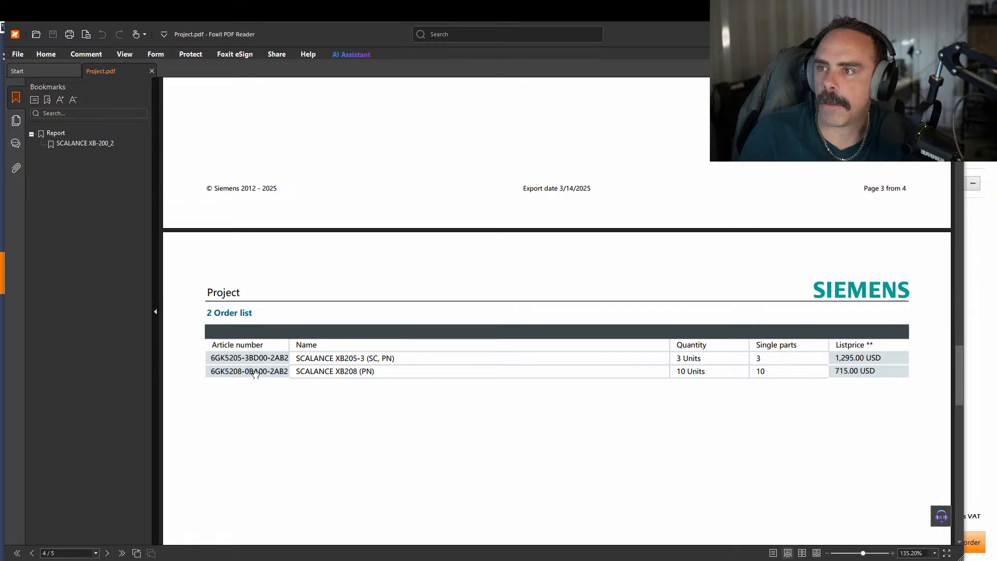
pyautogui.scroll(-20, 395, 405)
pyautogui.scroll(14, 337, 395)
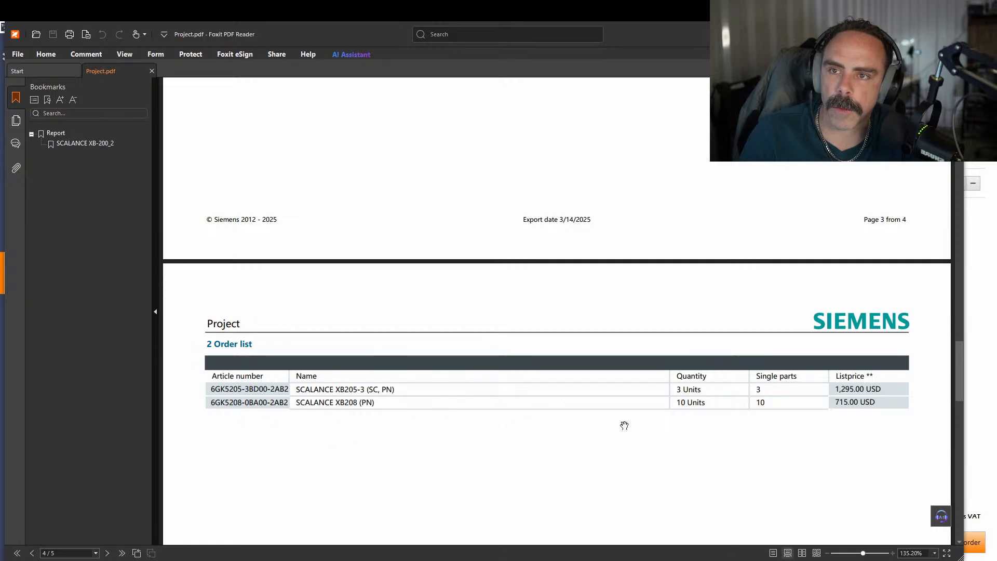
pyautogui.scroll(-5, 585, 408)
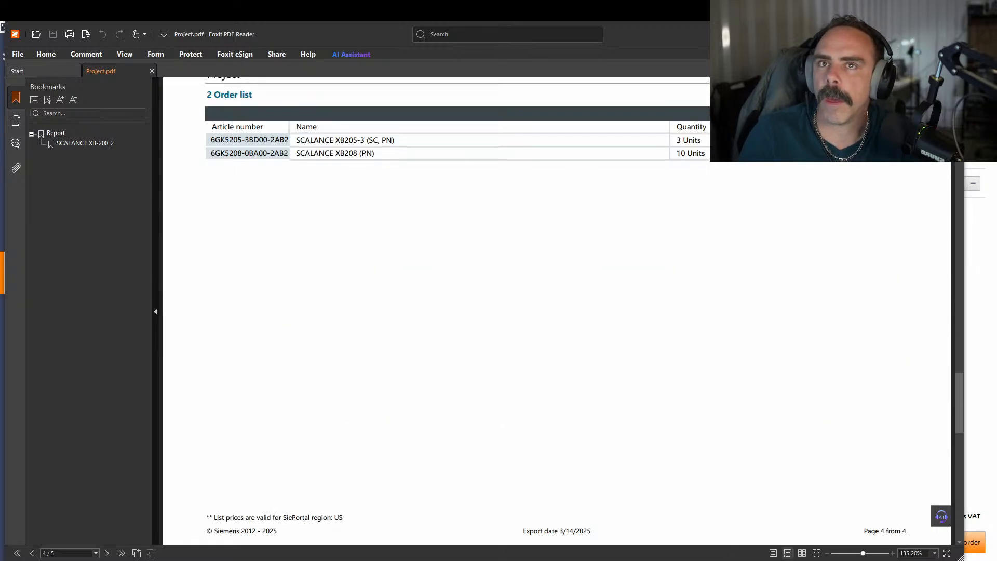
pyautogui.click(951, 35)
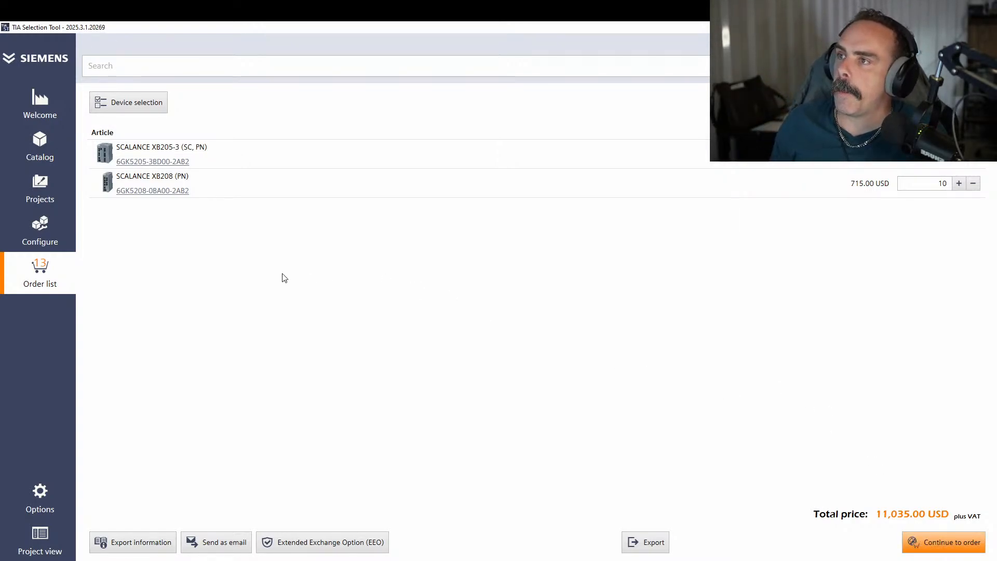
# Examine the catalog's drive technology entries for dimensioning and configuring drive systems, and return to the catalog overview
pyautogui.click(41, 148)
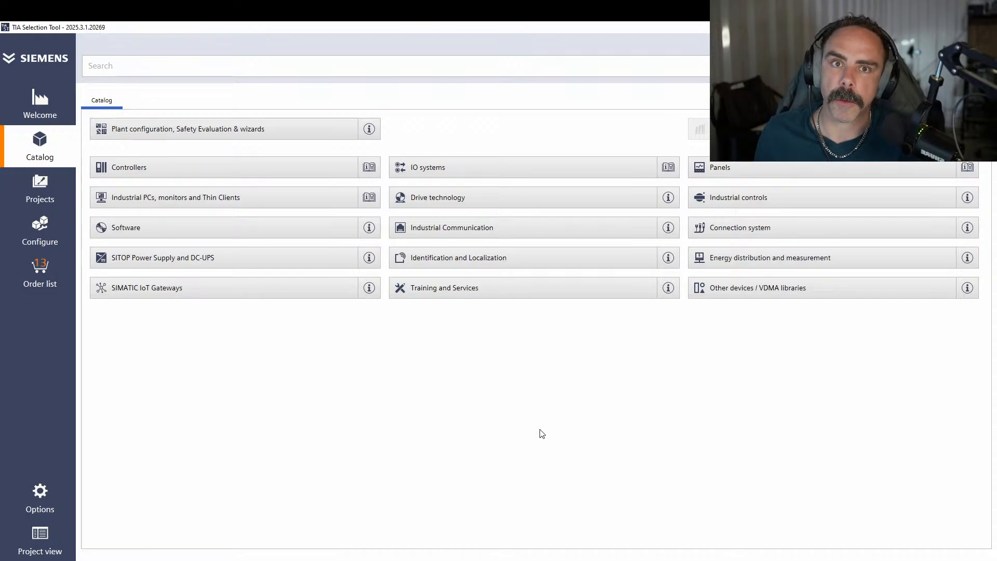
pyautogui.click(508, 201)
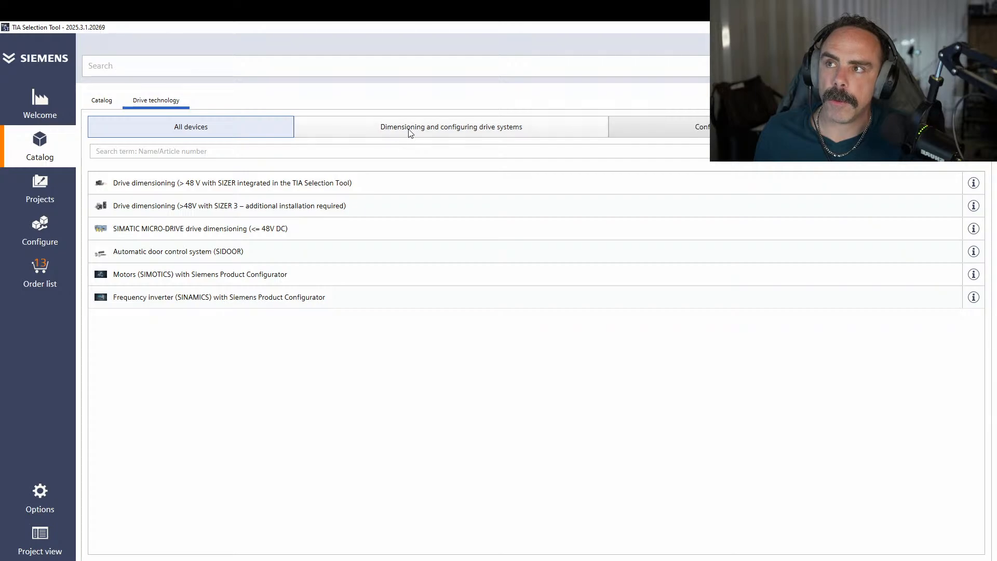
pyautogui.click(493, 132)
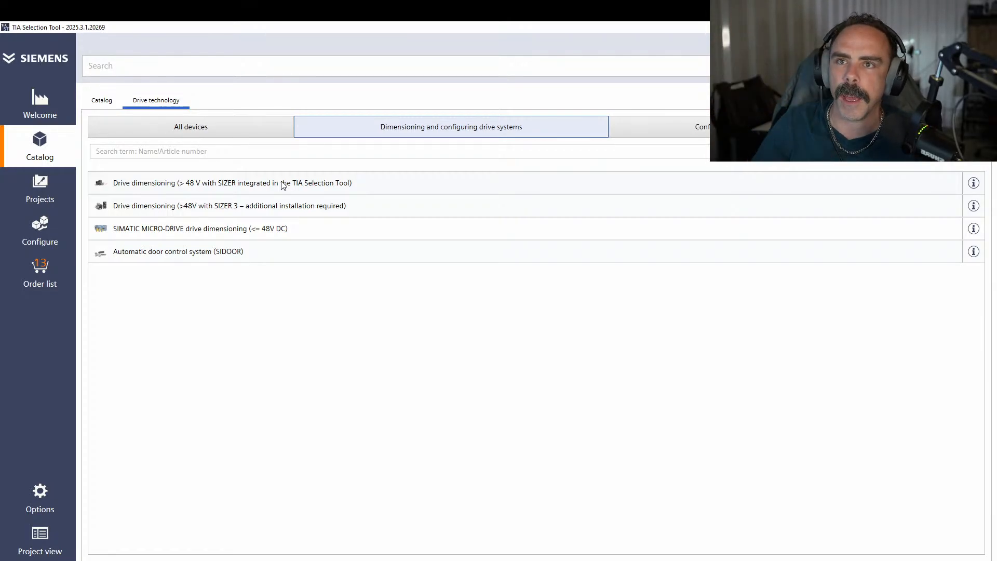
pyautogui.click(98, 102)
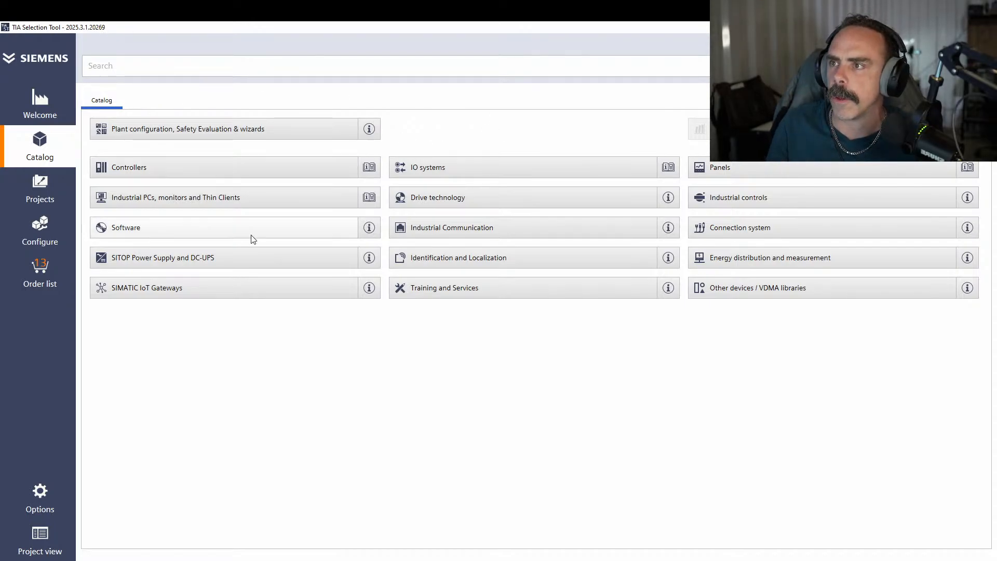
# Add a SIMATIC ET 200iSP from the IO systems, and review its configuration warnings and its entry in the order list
pyautogui.click(516, 167)
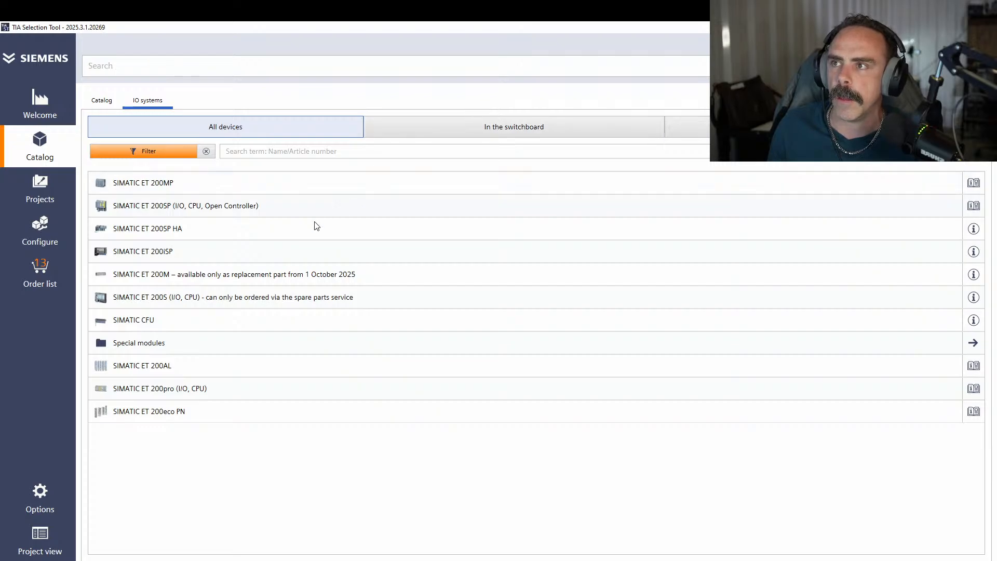
pyautogui.click(248, 254)
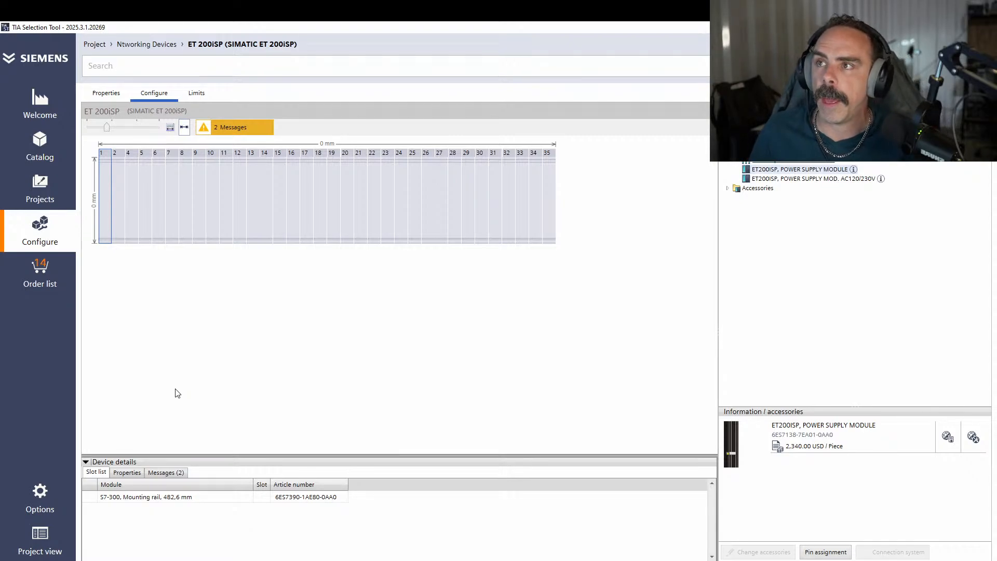
pyautogui.click(226, 127)
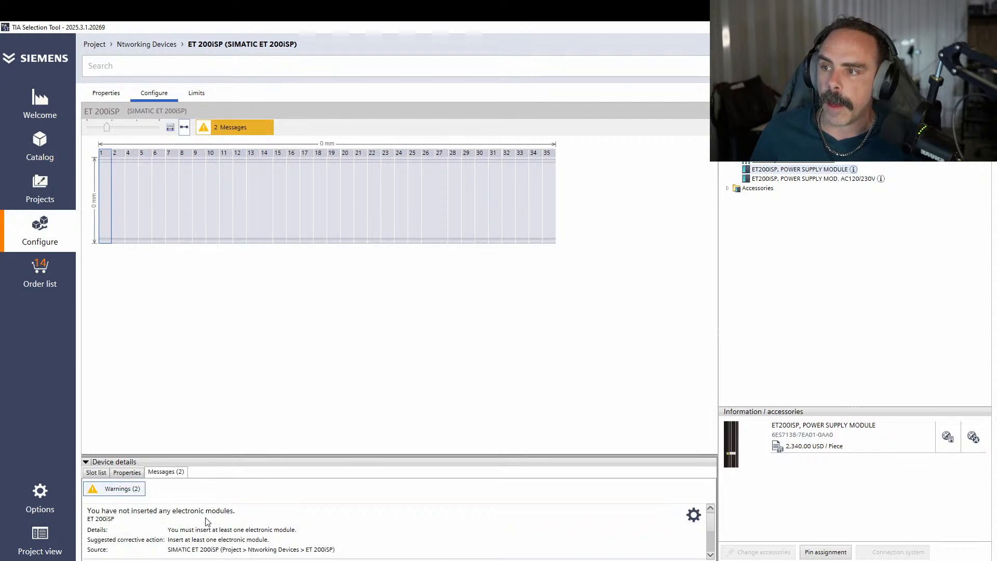
pyautogui.scroll(-1, 387, 540)
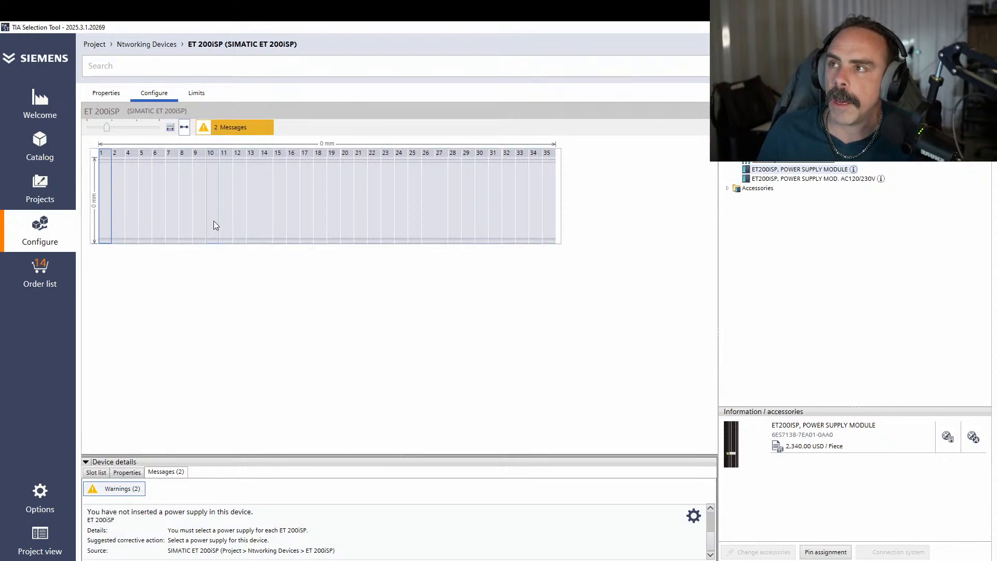
pyautogui.click(49, 287)
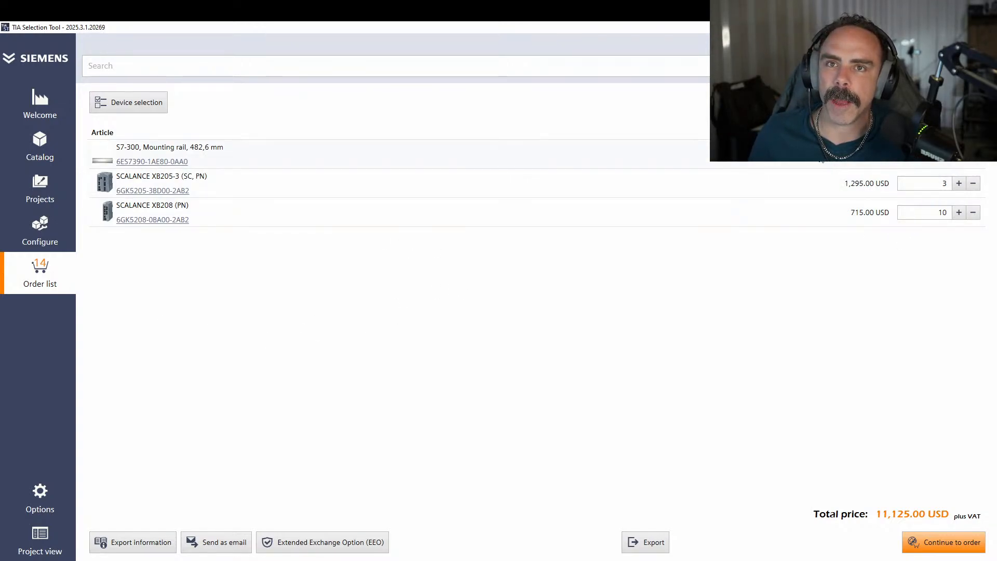
pyautogui.click(46, 148)
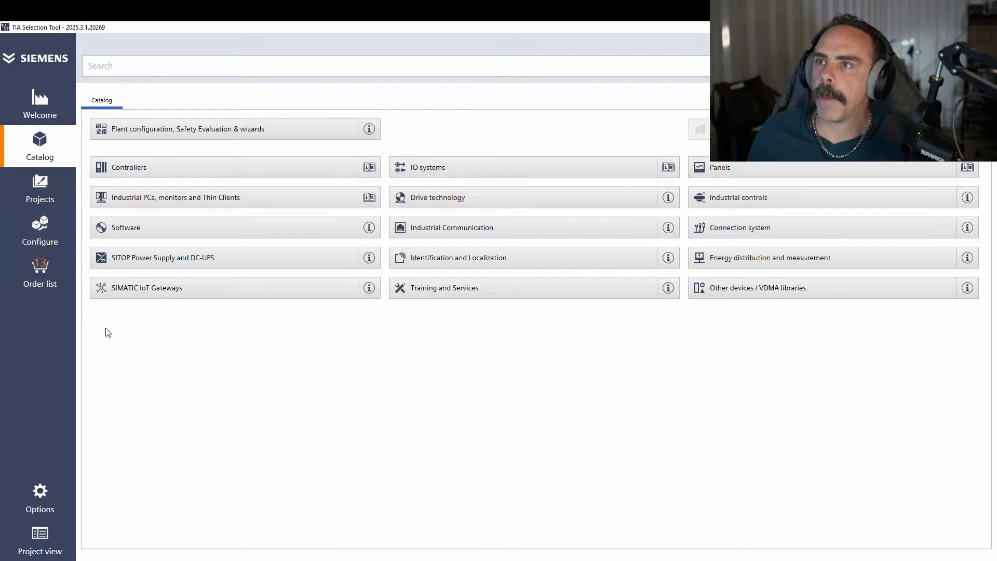
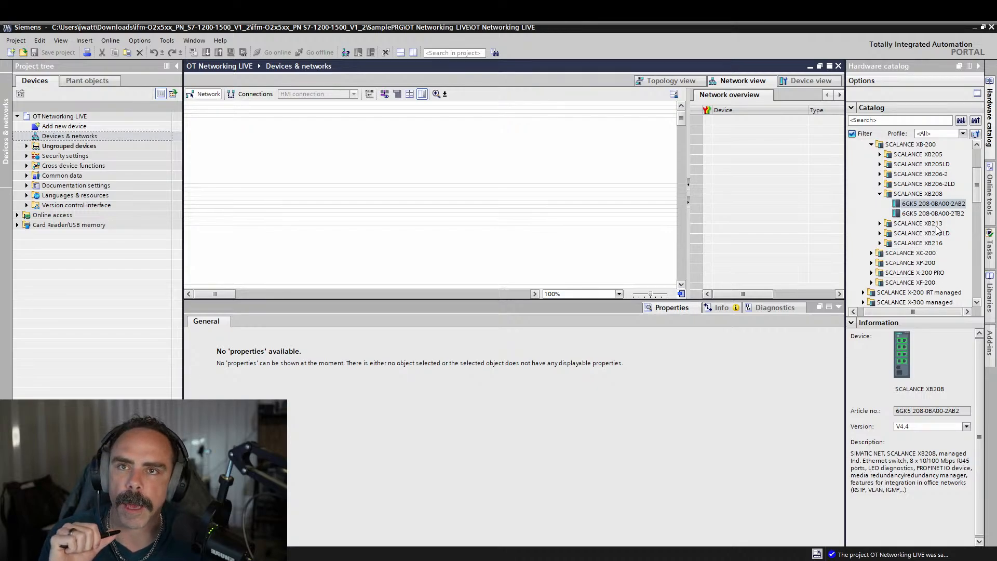
# In TIA Portal, add the SCALANCE XB208 with article number 6GK5 208-0BA00-2AB2 to the network view
pyautogui.scroll(3, 924, 197)
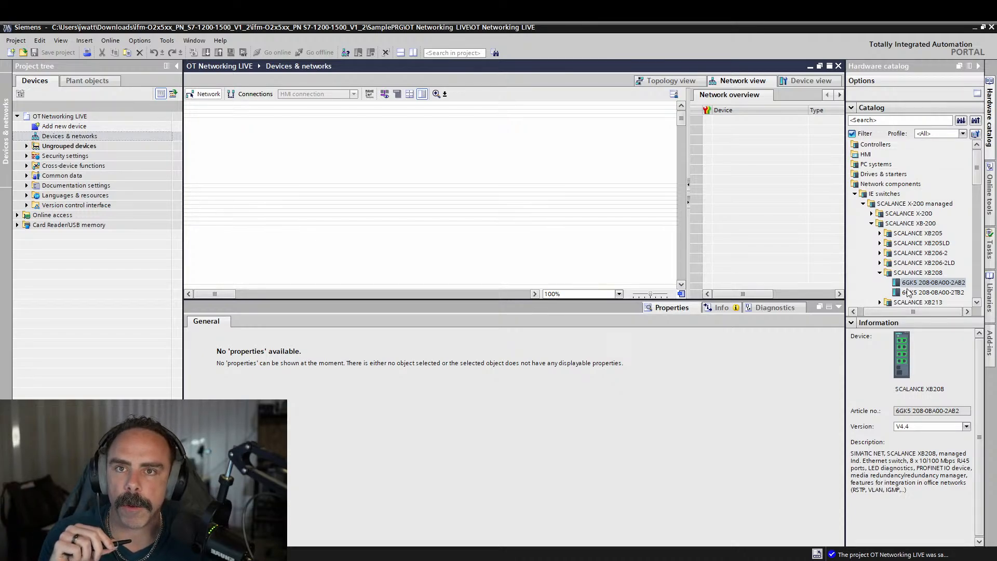
pyautogui.moveTo(976, 182); pyautogui.dragTo(975, 200)
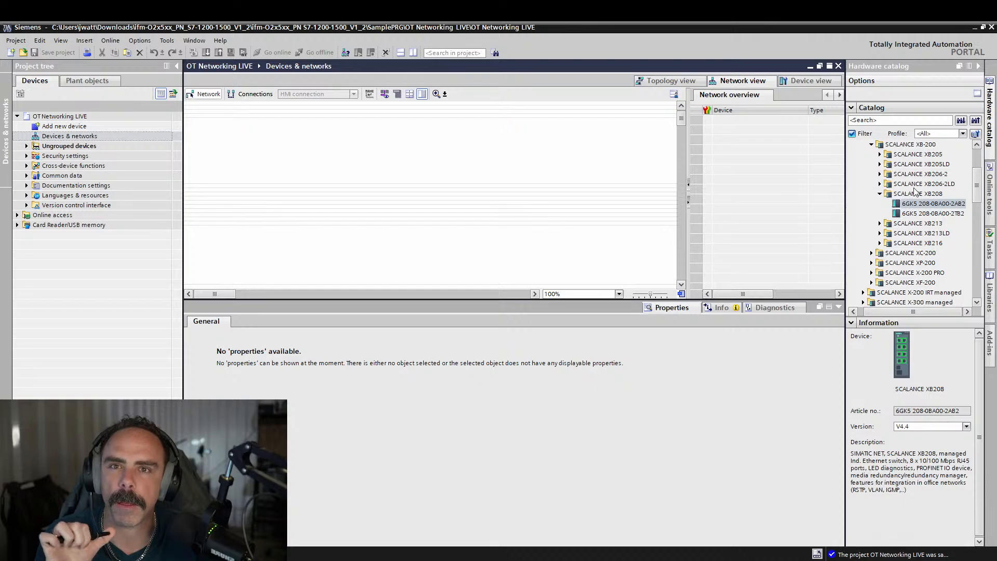
pyautogui.moveTo(944, 208); pyautogui.dragTo(263, 138)
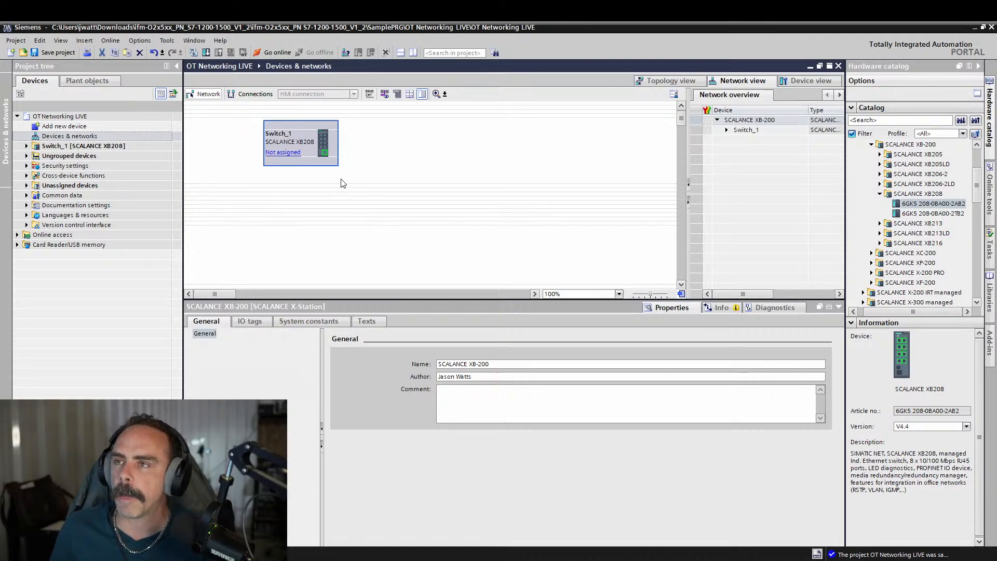
# Rename the SCALANCE XB208 switch in the network view as SW-Rem1
pyautogui.click(287, 133)
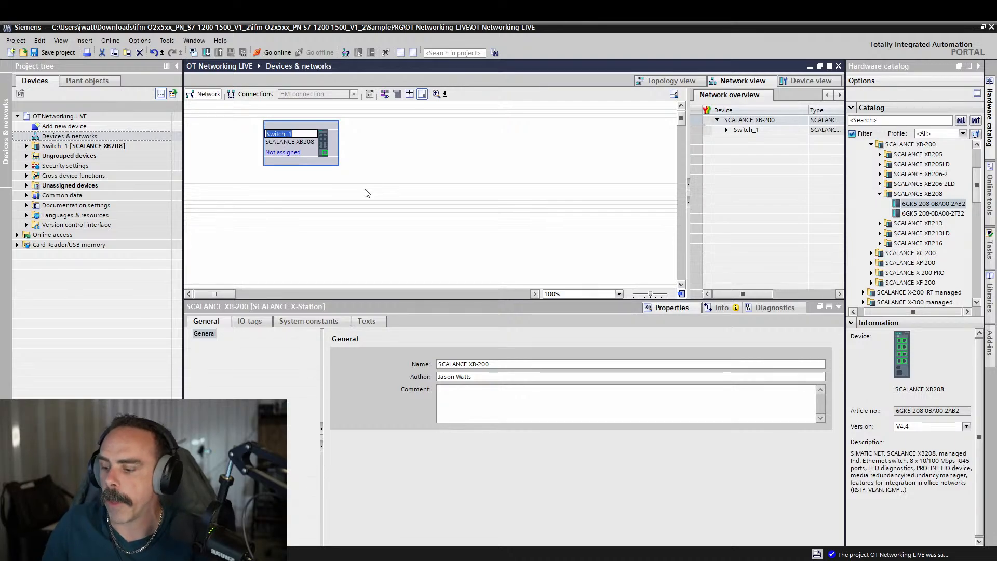
pyautogui.write('SW-')
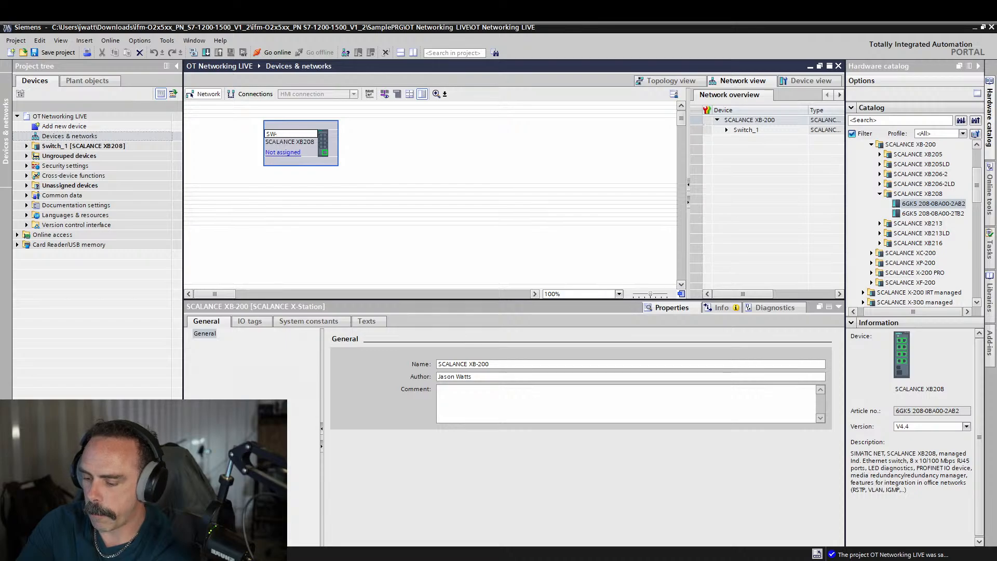
pyautogui.write('M')
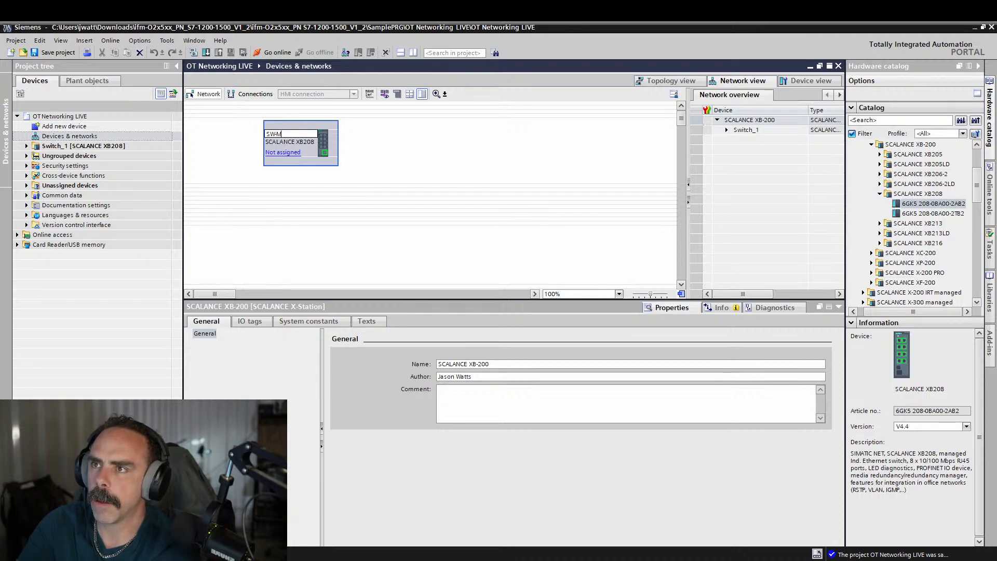
pyautogui.write('AIN')
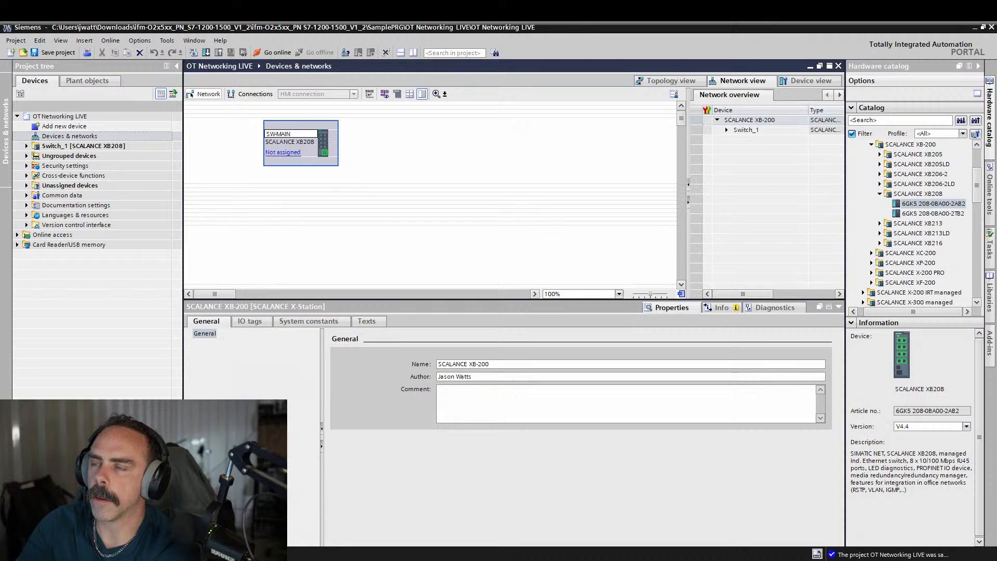
pyautogui.press('BackSpace')
pyautogui.press('BackSpace')
pyautogui.write('Rem1')
pyautogui.press('Return')
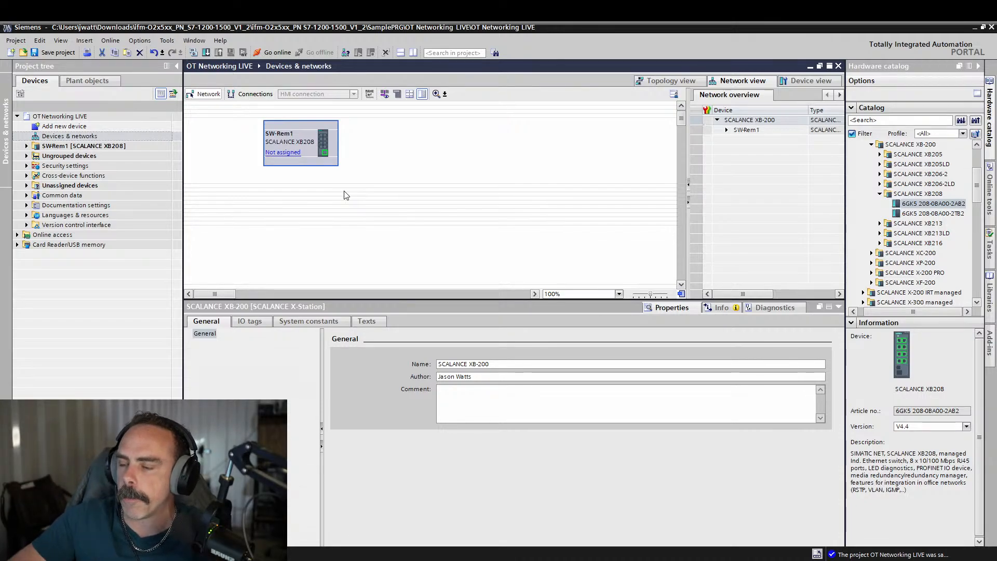
# Examine the property categories of the SW-Rem1 switch module, collapsing the PROFINET interface [X1], Layer 2 and Layer 3 groups
pyautogui.click(324, 155)
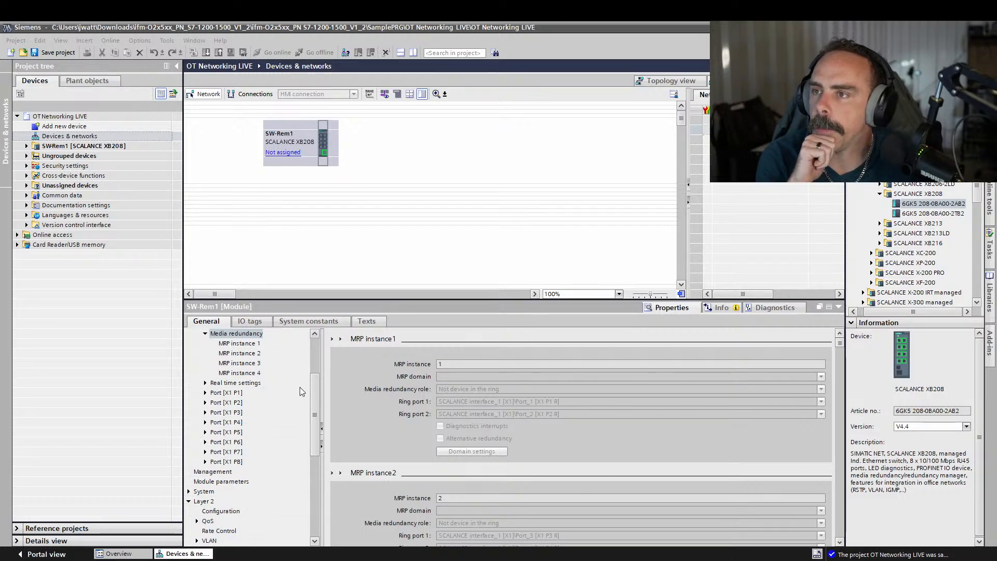
pyautogui.moveTo(316, 390); pyautogui.dragTo(315, 354)
pyautogui.click(189, 363)
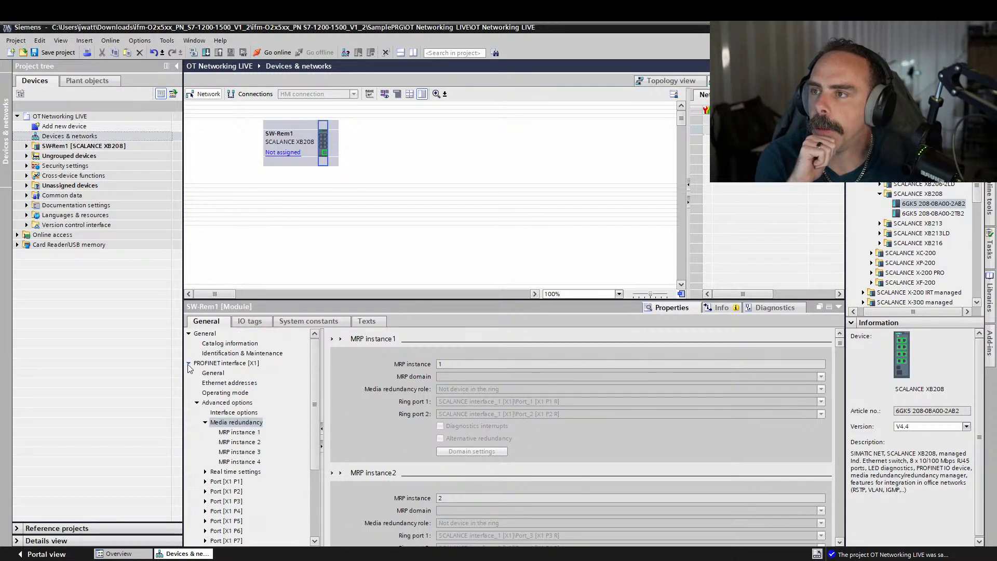
pyautogui.click(189, 403)
pyautogui.click(189, 412)
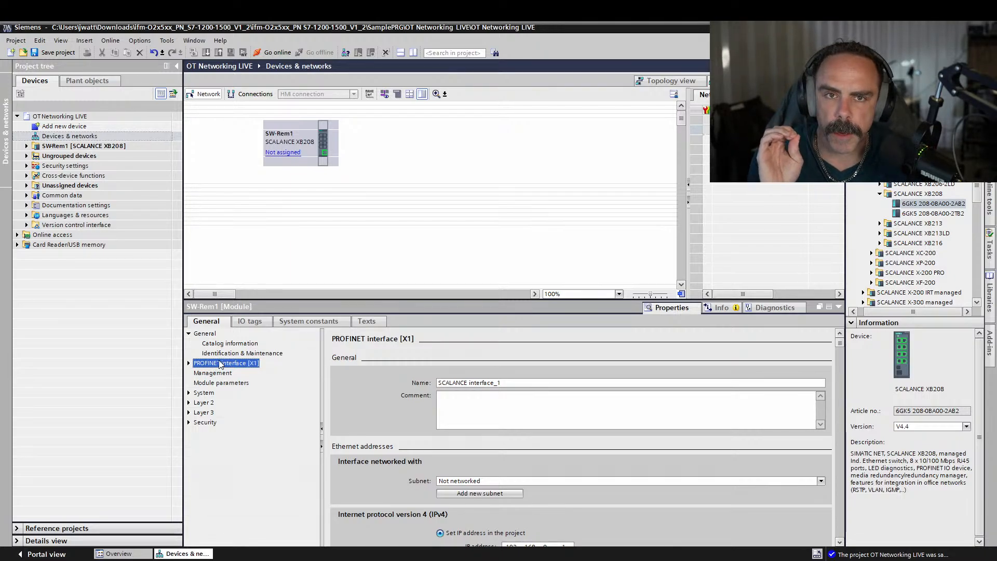
# Show the device addresses in the network view and set SW-Rem1's IP address to 172.24.24.1
pyautogui.click(398, 161)
pyautogui.click(385, 94)
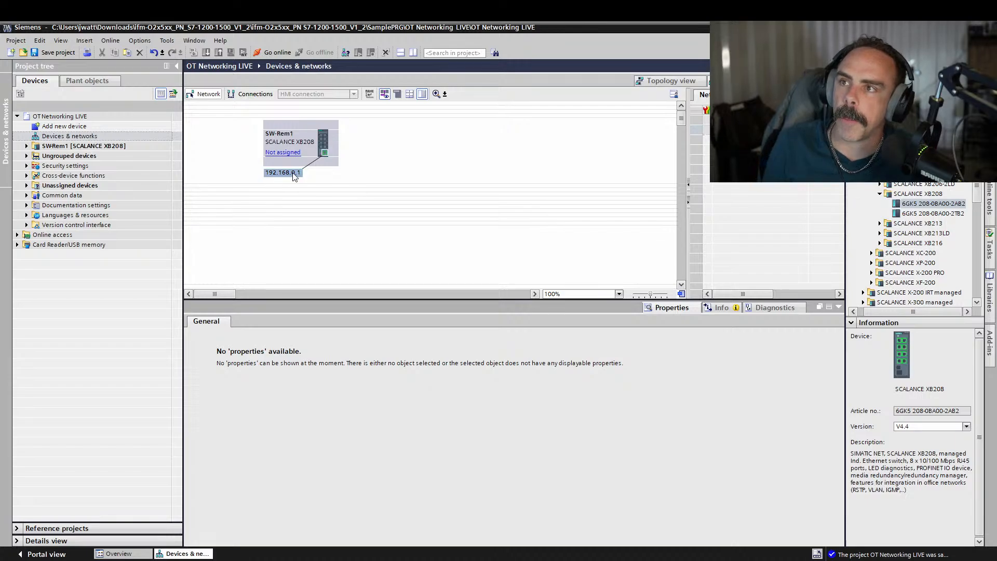
pyautogui.click(275, 175)
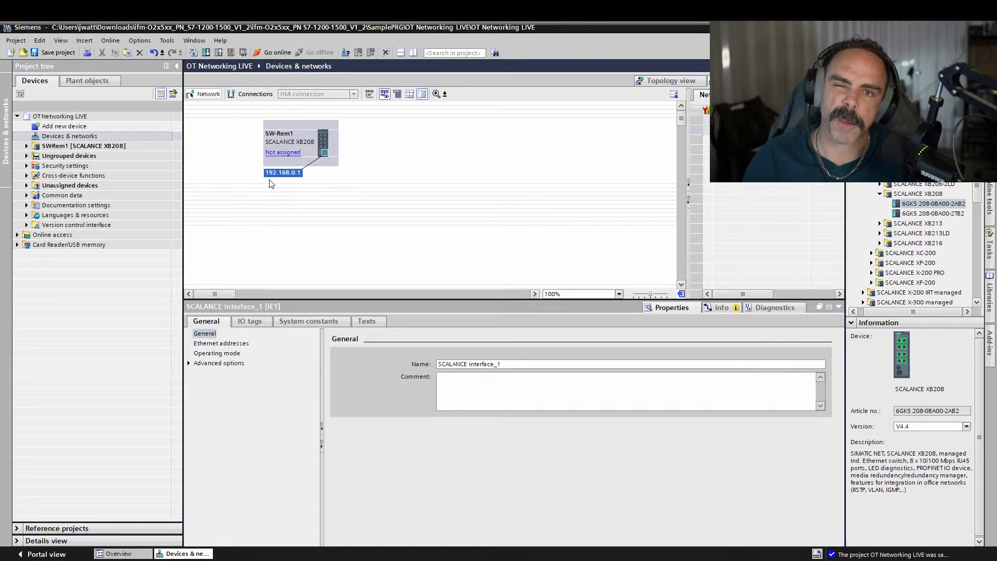
pyautogui.click(273, 174)
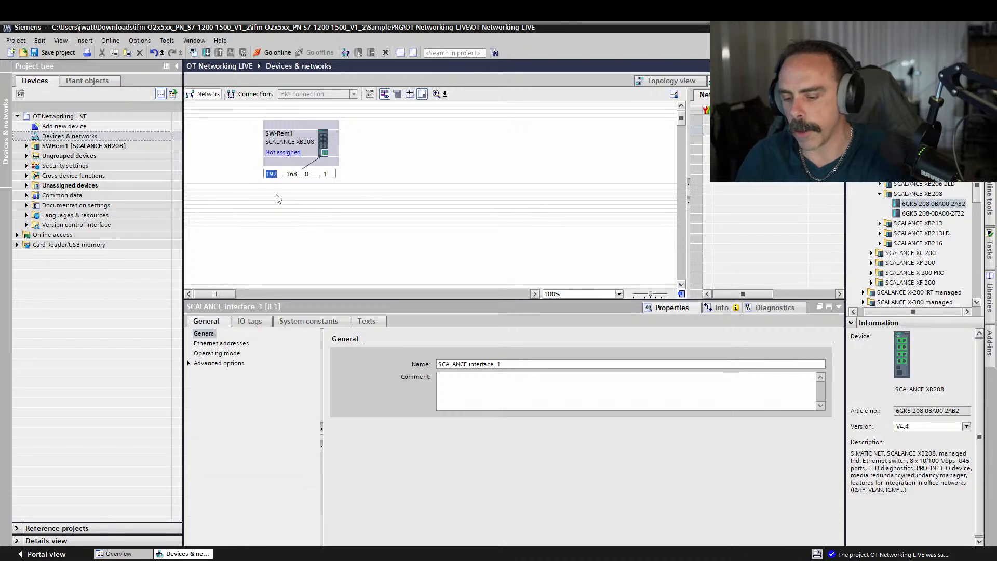
pyautogui.write('172 . 168 . 24 .')
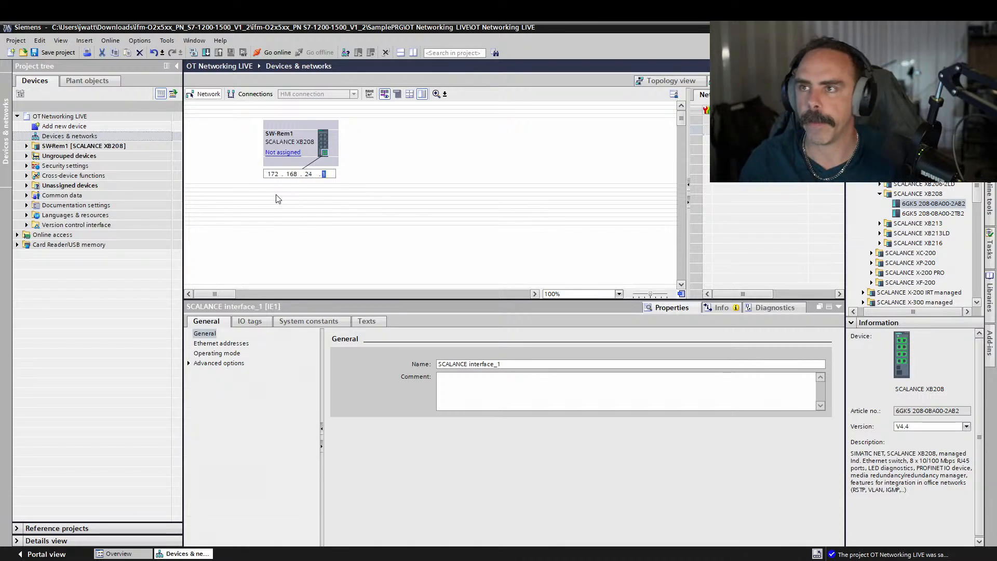
pyautogui.doubleClick(291, 174)
pyautogui.write('24')
pyautogui.press('Return')
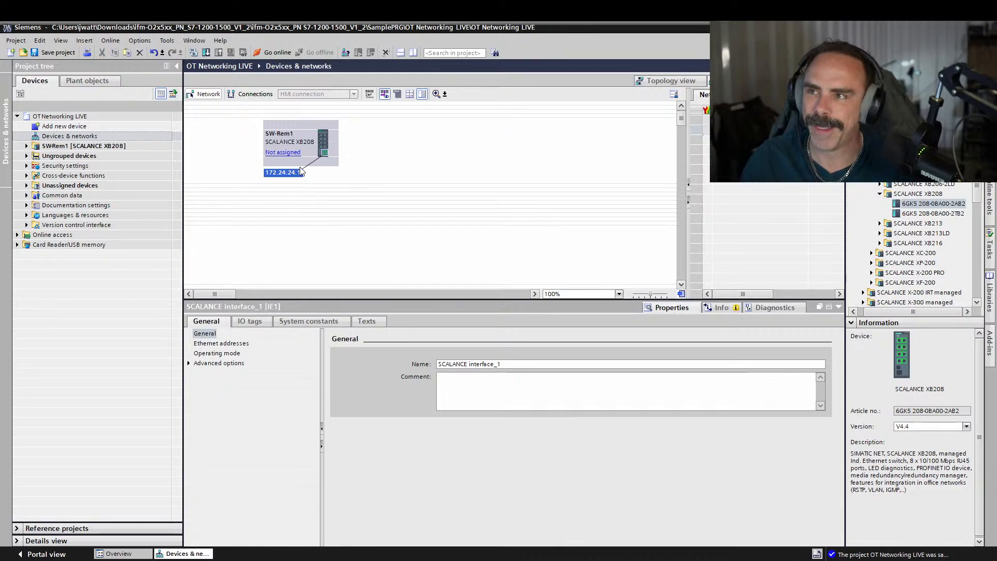
# Change SW-Rem1's IP address in the network view to 172.24.10.40
pyautogui.click(289, 179)
pyautogui.doubleClick(308, 175)
pyautogui.write('10')
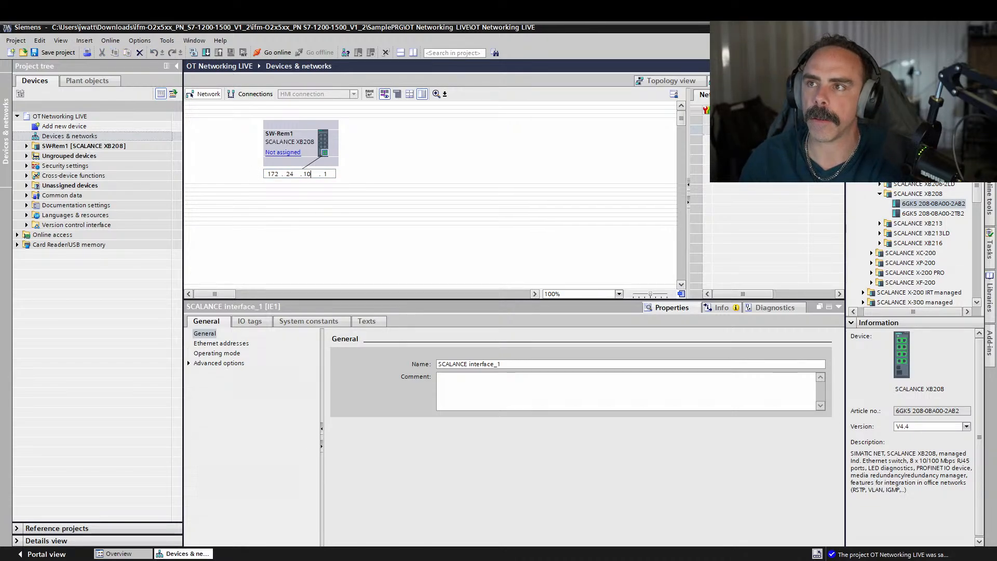
pyautogui.press('.')
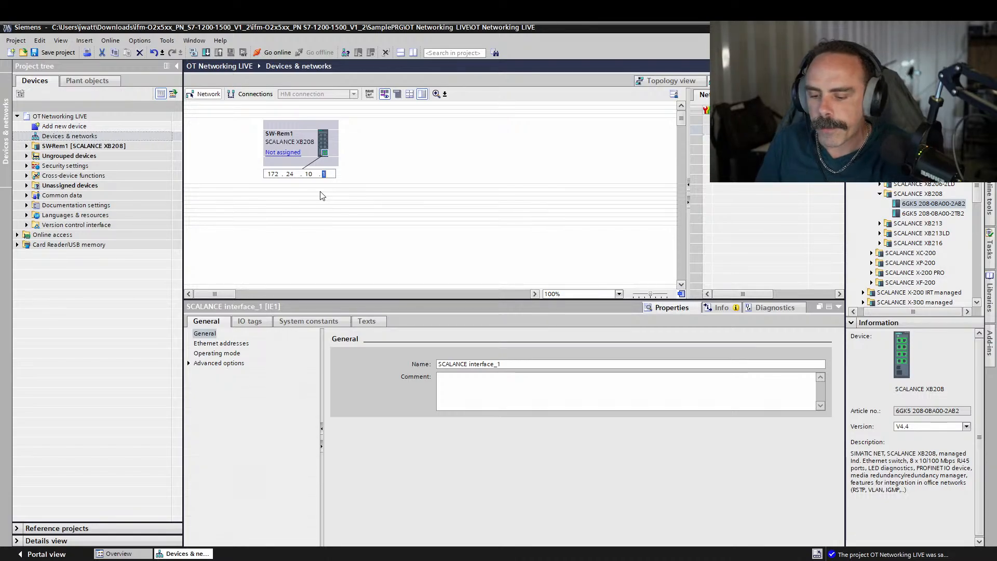
pyautogui.write('40')
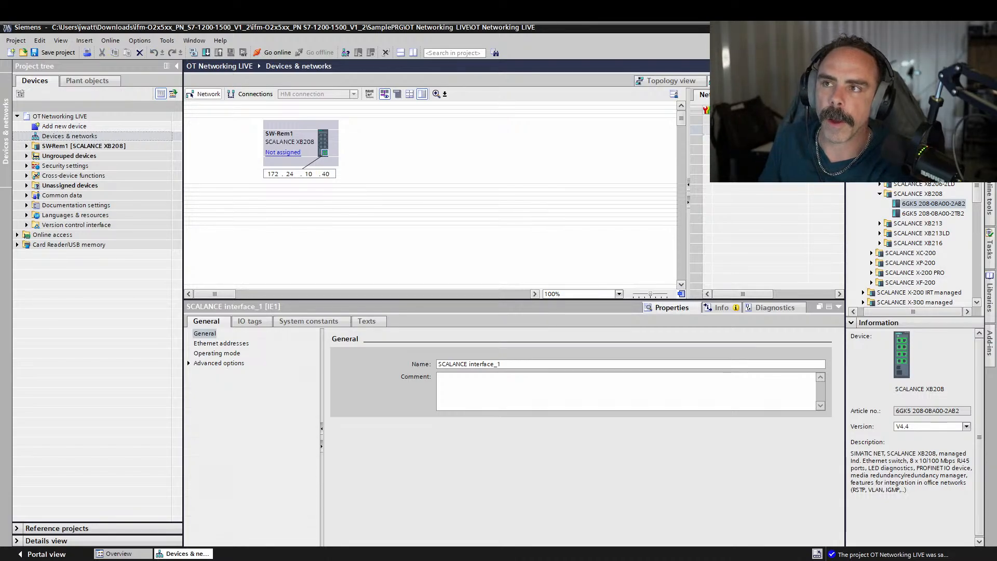
pyautogui.press('Return')
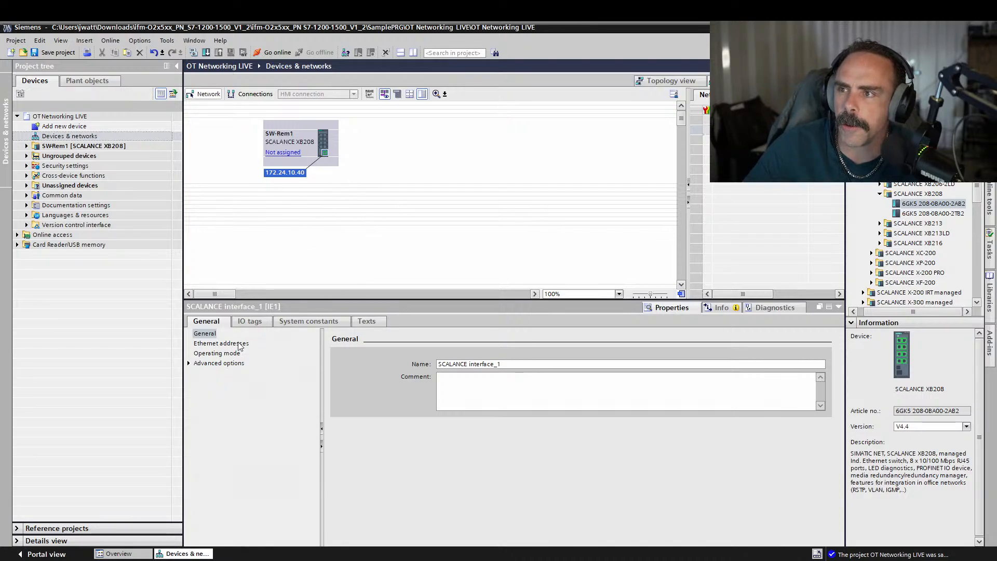
# Open SW-Rem1 in the device view and set the subnet mask in its Ethernet addresses to 255.255.254.0
pyautogui.click(323, 142)
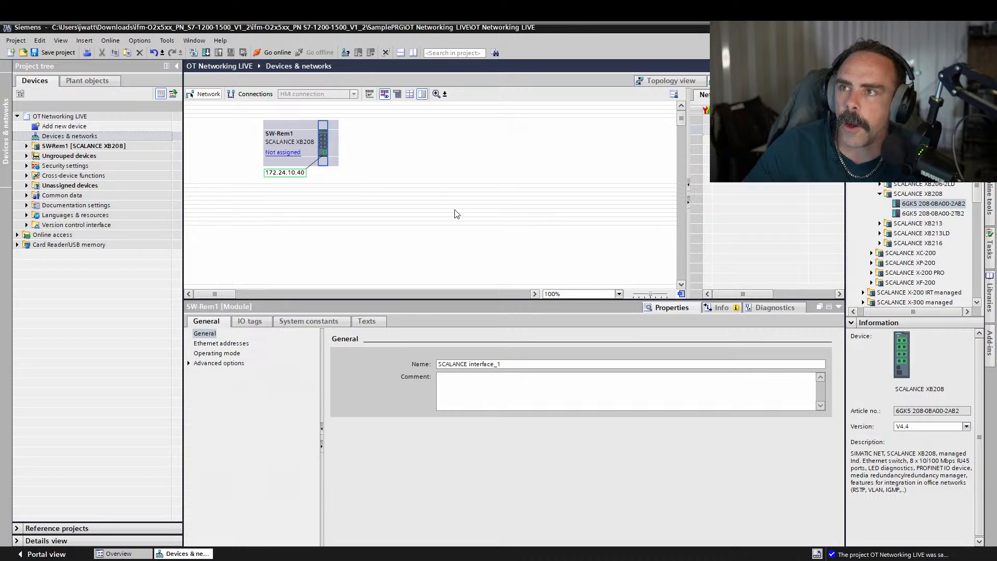
pyautogui.click(809, 80)
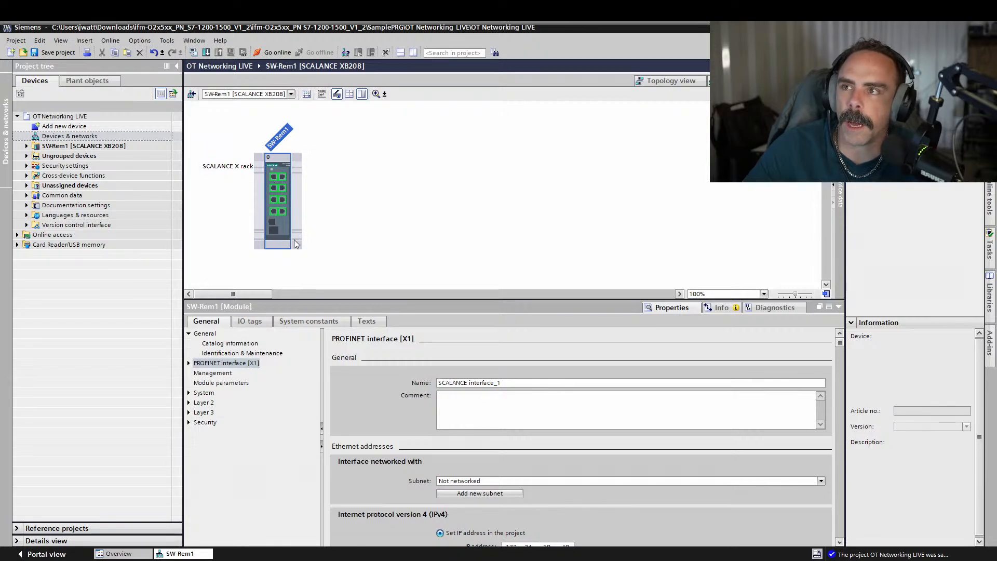
pyautogui.click(190, 365)
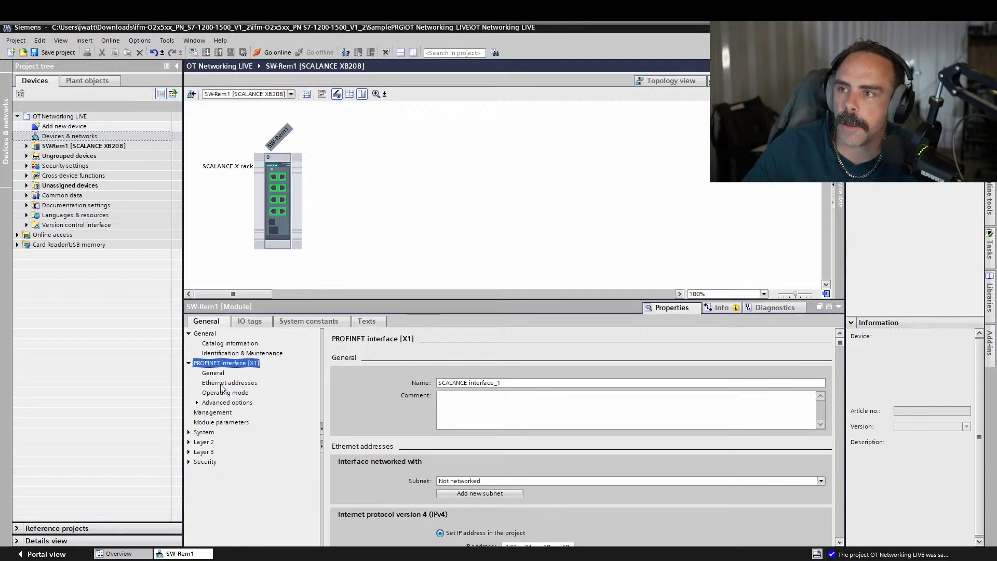
pyautogui.click(225, 383)
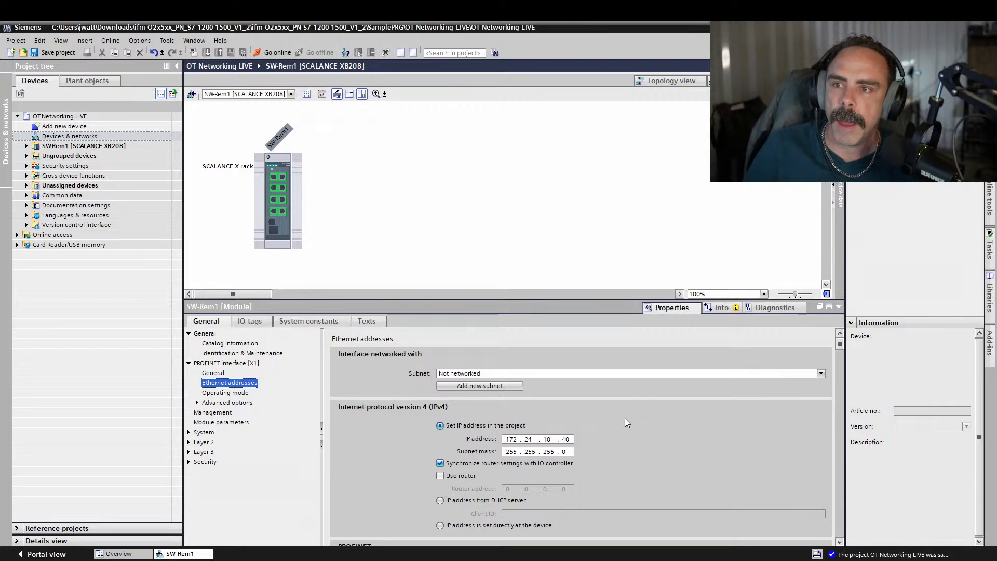
pyautogui.click(548, 452)
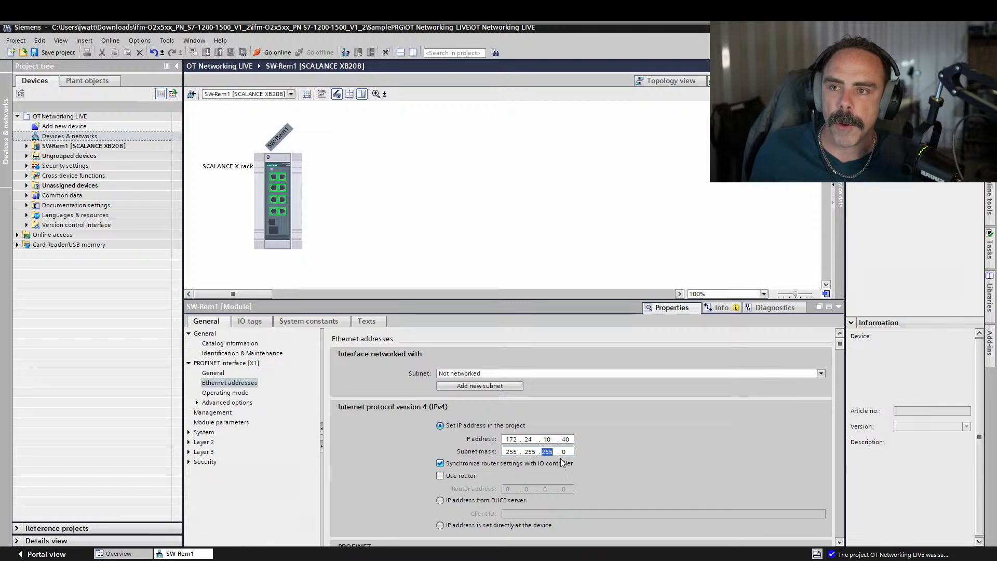
pyautogui.write('25')
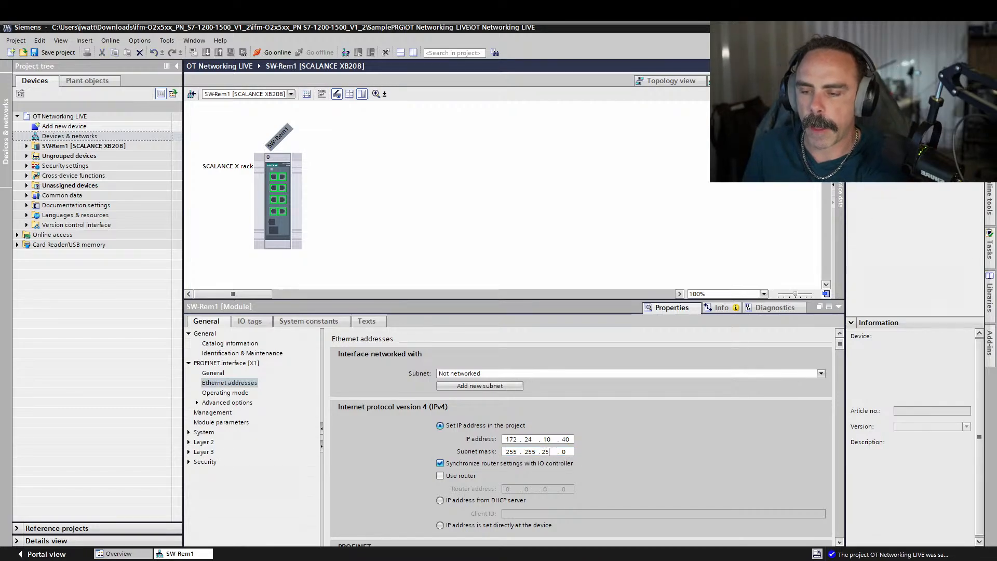
pyautogui.write('4')
pyautogui.press('Return')
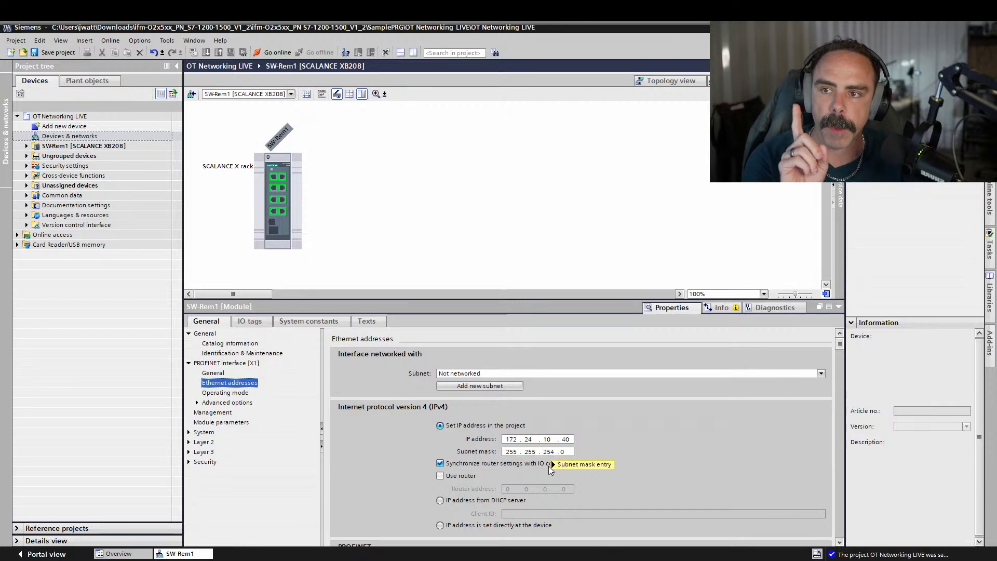
# Set SW-Rem1's IP address to 172.24.0.40, trying 1 as the third octet in between, and review the remaining Ethernet address settings
pyautogui.doubleClick(547, 439)
pyautogui.write('0')
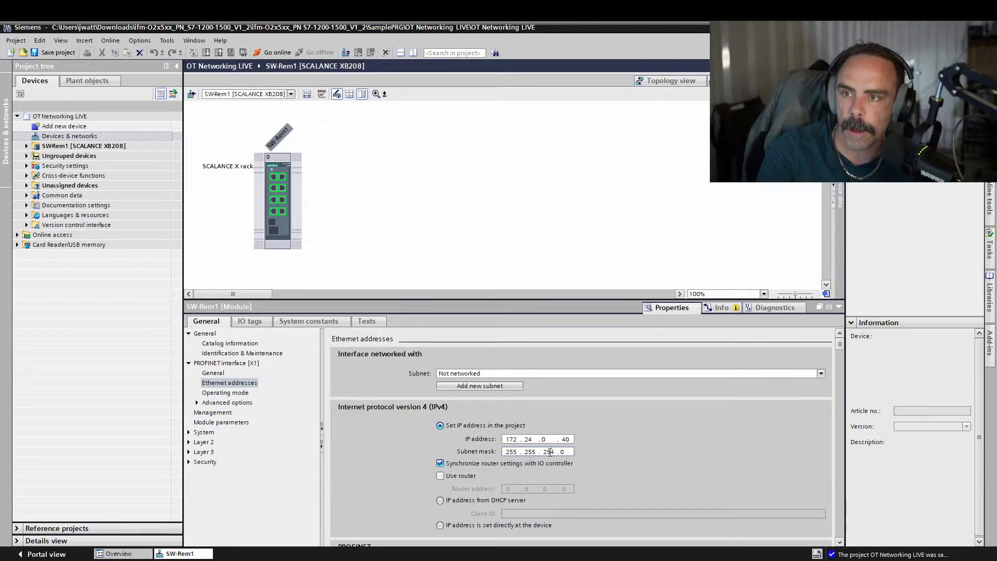
pyautogui.press('BackSpace')
pyautogui.write('1')
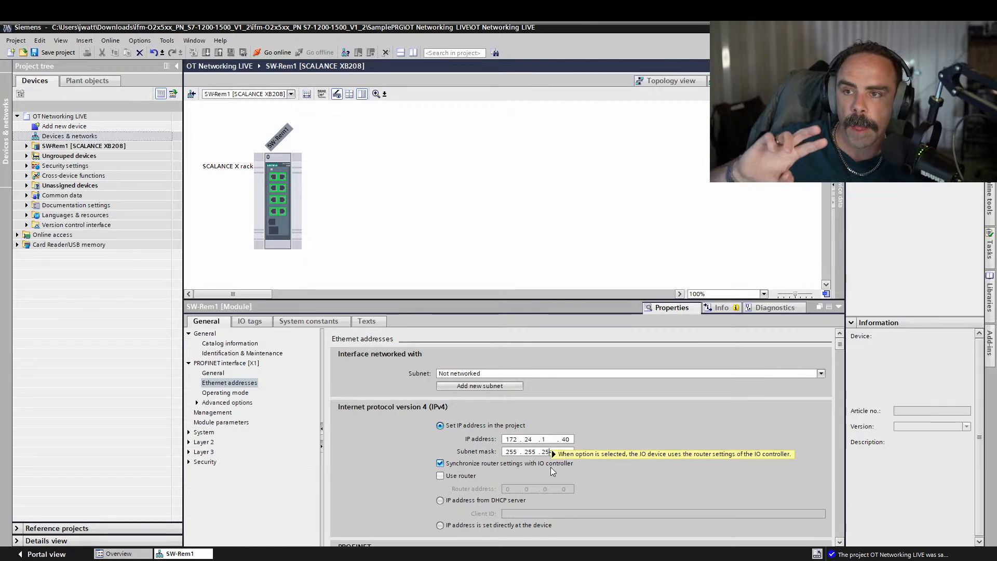
pyautogui.moveTo(556, 465)
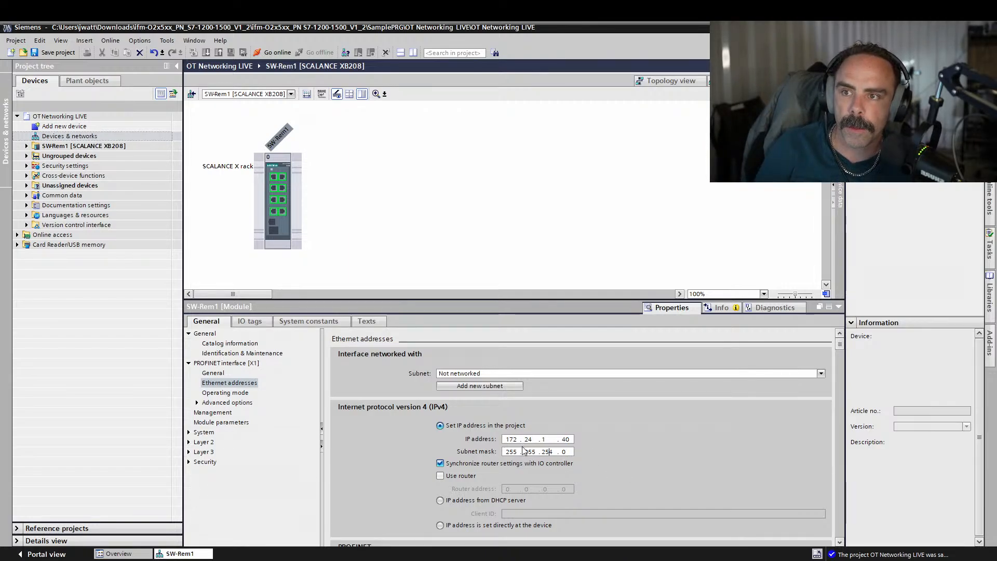
pyautogui.click(562, 452)
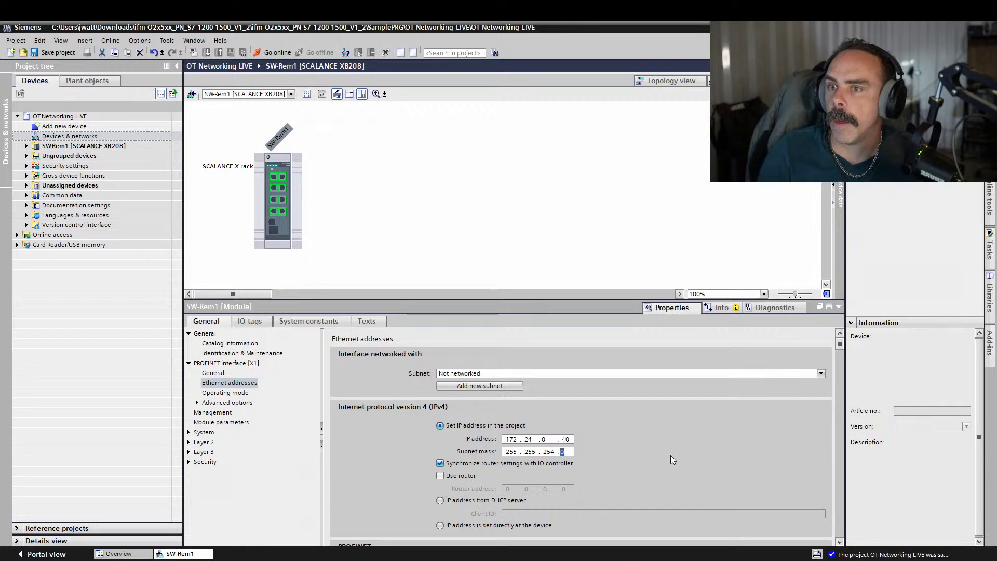
pyautogui.scroll(-2, 658, 473)
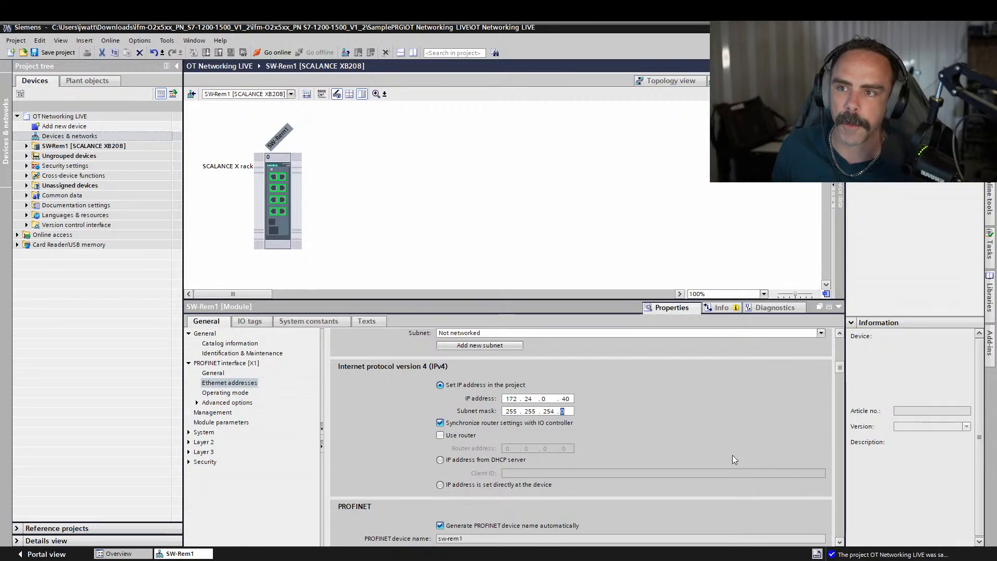
pyautogui.click(549, 398)
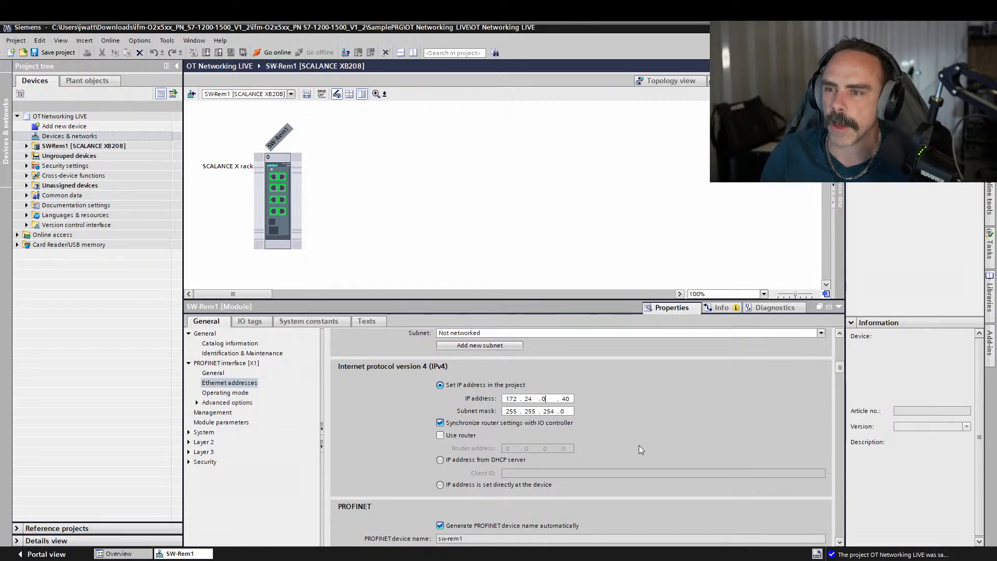
pyautogui.scroll(-1, 639, 449)
pyautogui.scroll(-1, 692, 437)
pyautogui.scroll(2, 692, 437)
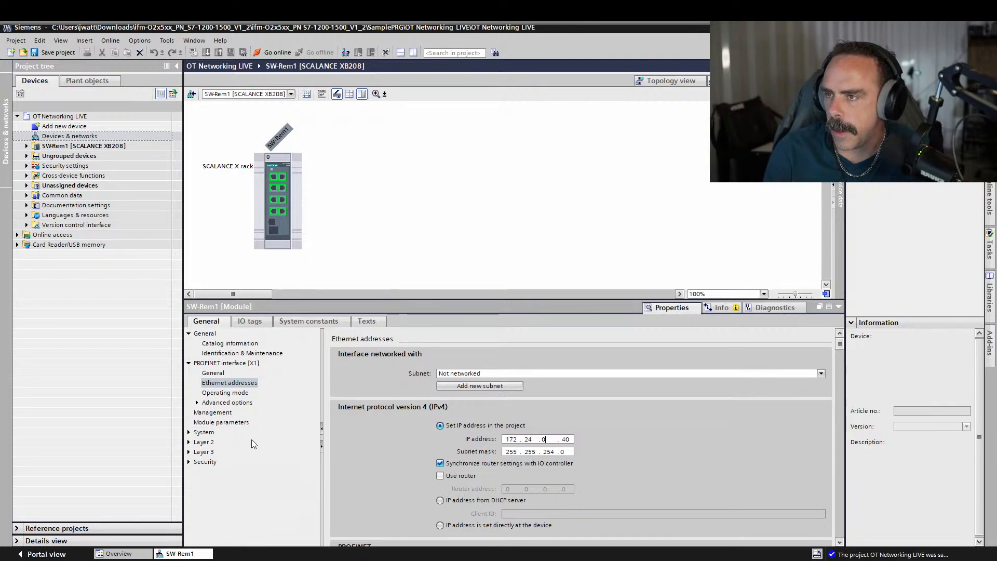
# Examine SW-Rem1's Layer 2 configuration and the settings groups under it
pyautogui.click(189, 443)
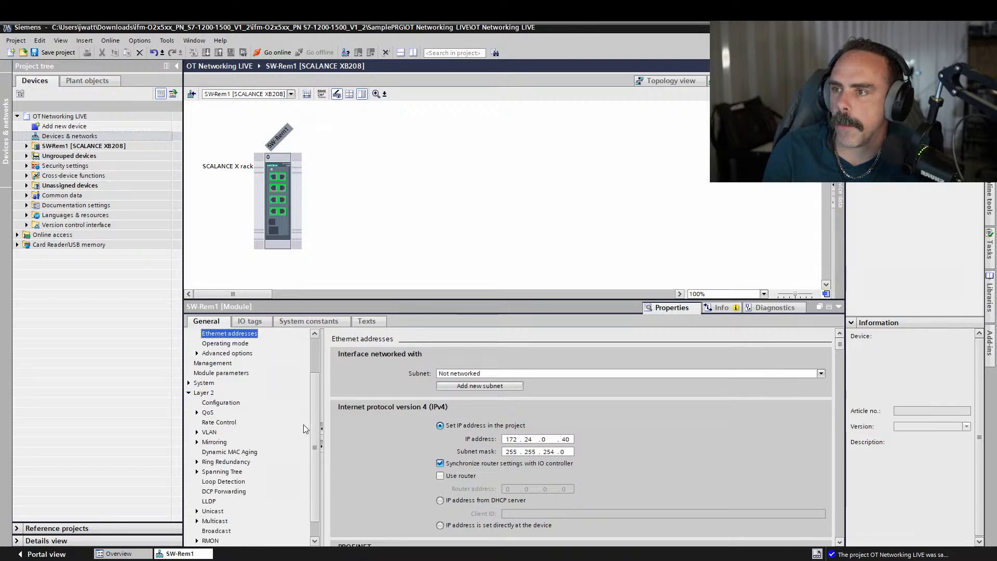
pyautogui.scroll(-1, 253, 416)
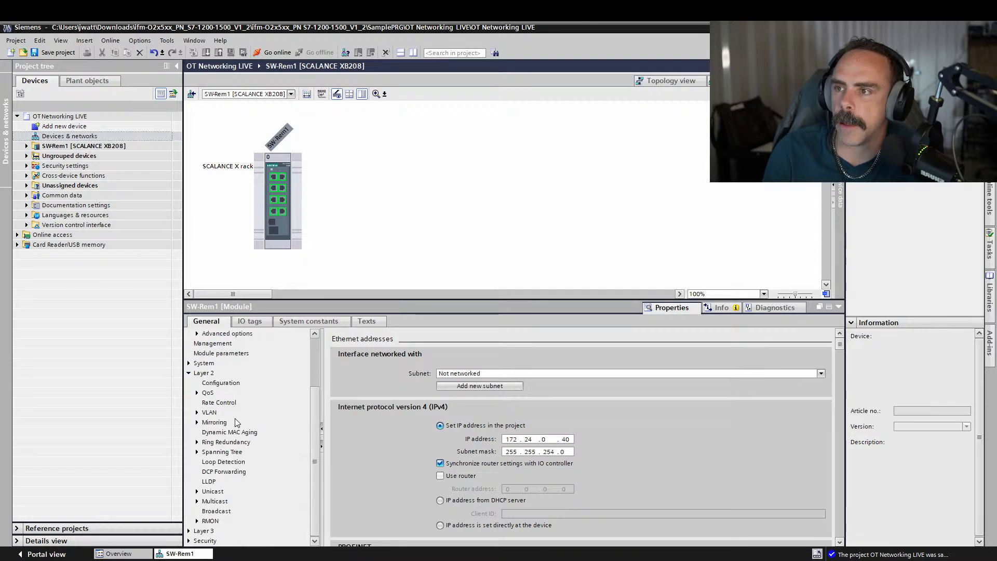
pyautogui.click(205, 374)
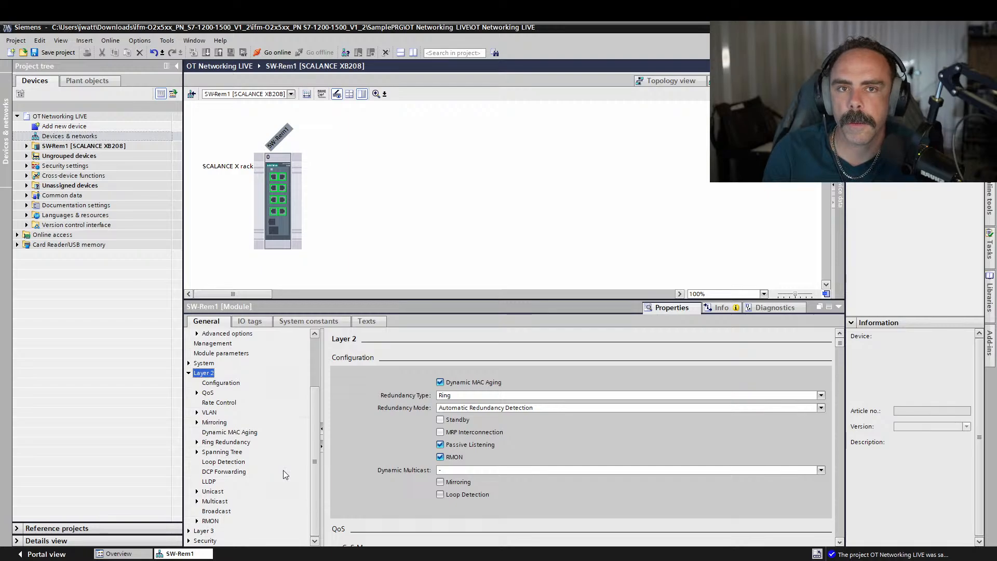
pyautogui.scroll(2, 281, 471)
pyautogui.scroll(-2, 281, 470)
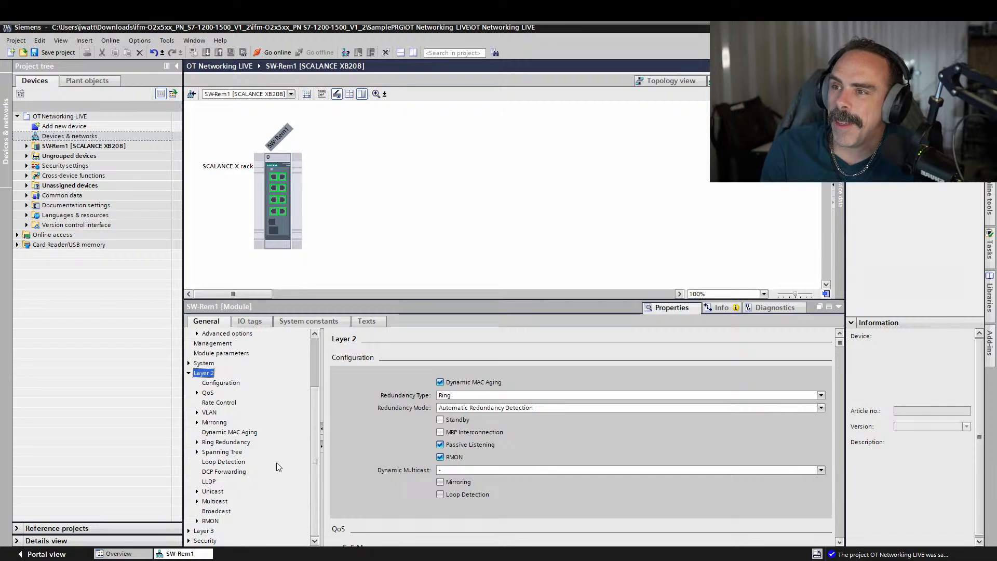
# Open SW-Rem1's general VLAN settings and set the base bridge mode to 802.1Q VLAN Bridge
pyautogui.click(197, 413)
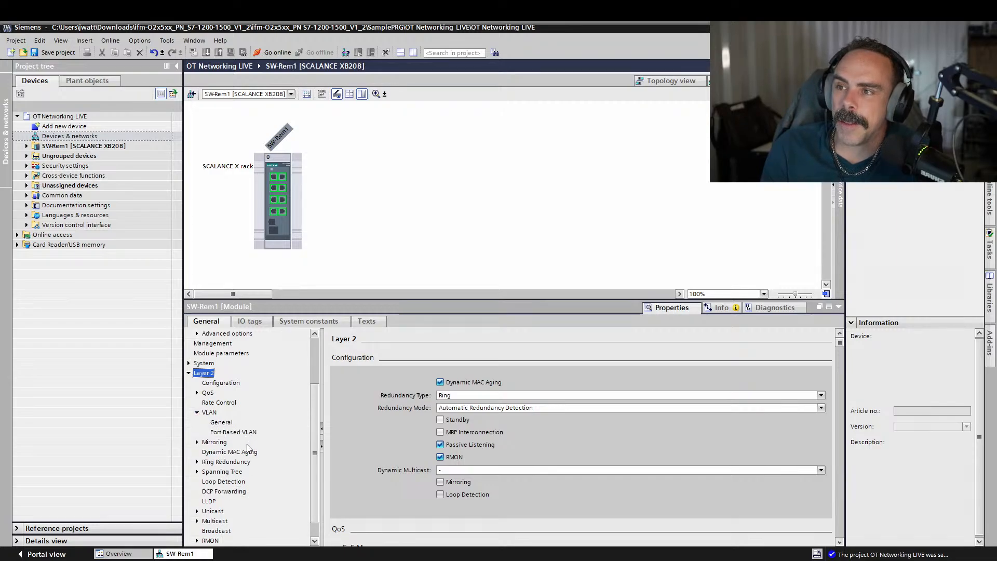
pyautogui.click(222, 423)
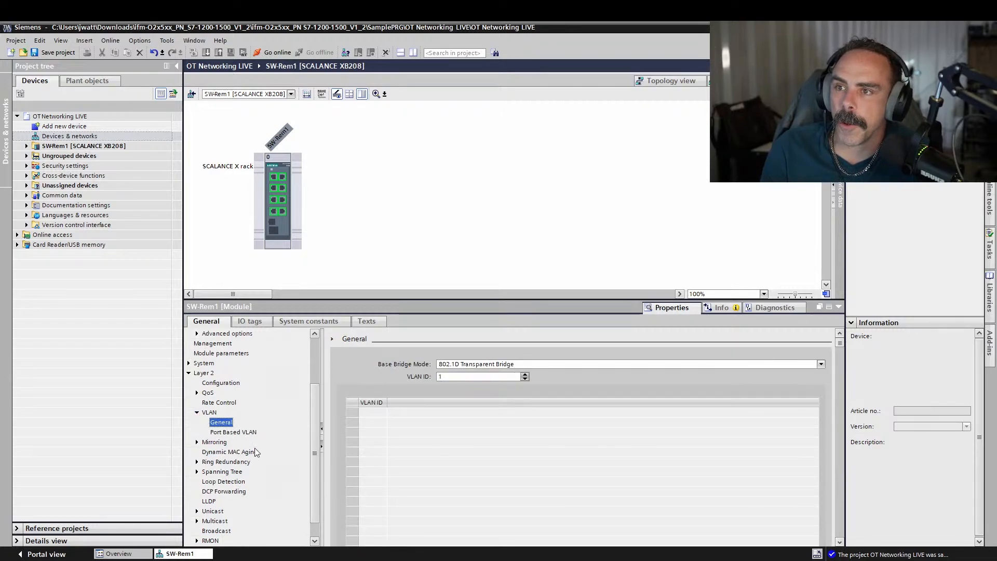
pyautogui.click(506, 364)
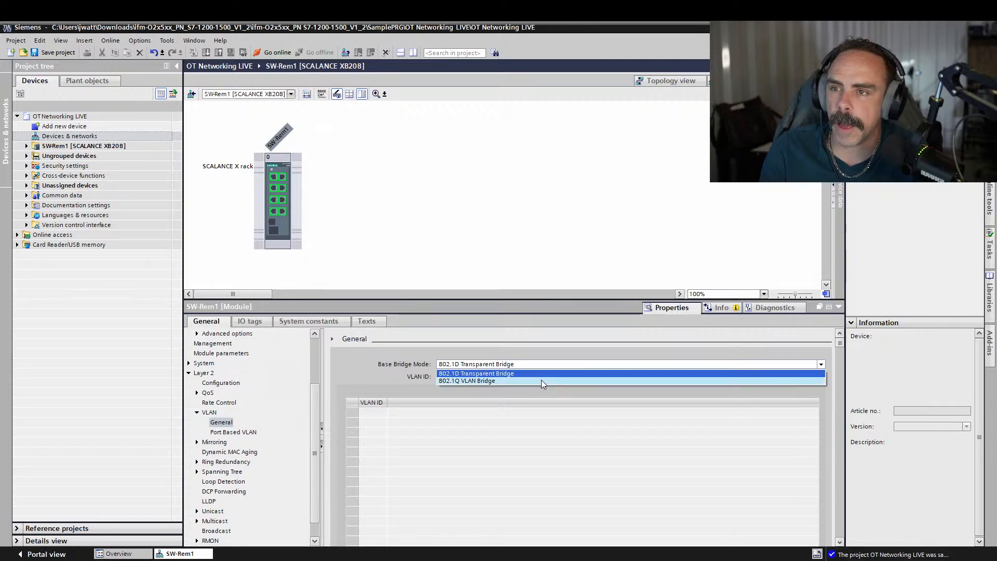
pyautogui.click(541, 381)
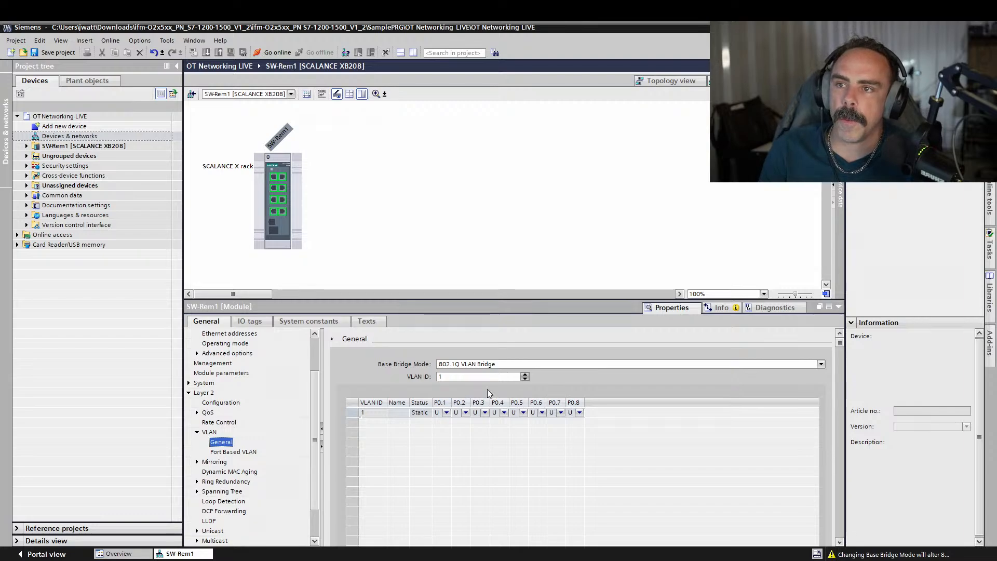
# Set the VLAN ID to 2 and create a new entry for it in the VLAN table
pyautogui.click(524, 375)
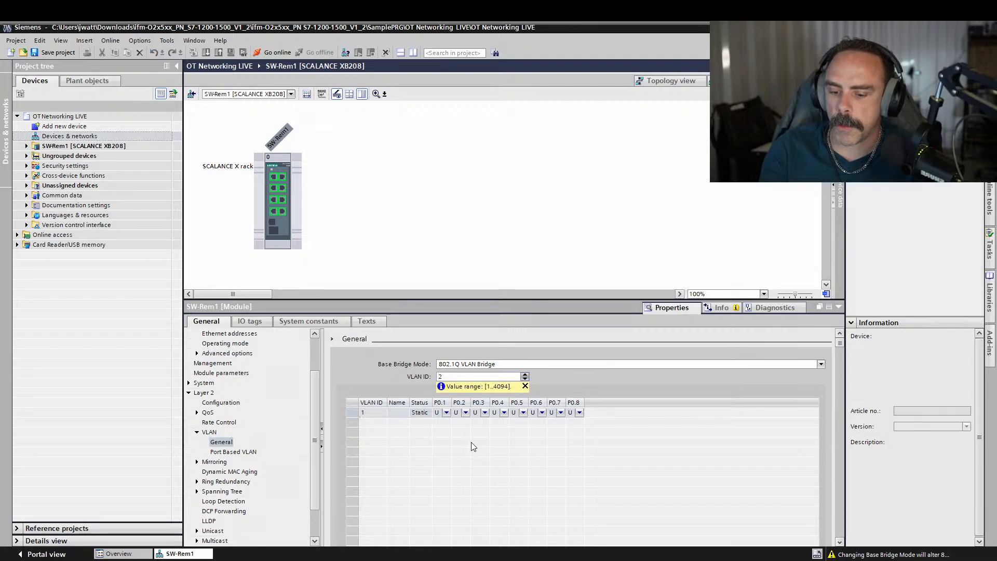
pyautogui.press('Return')
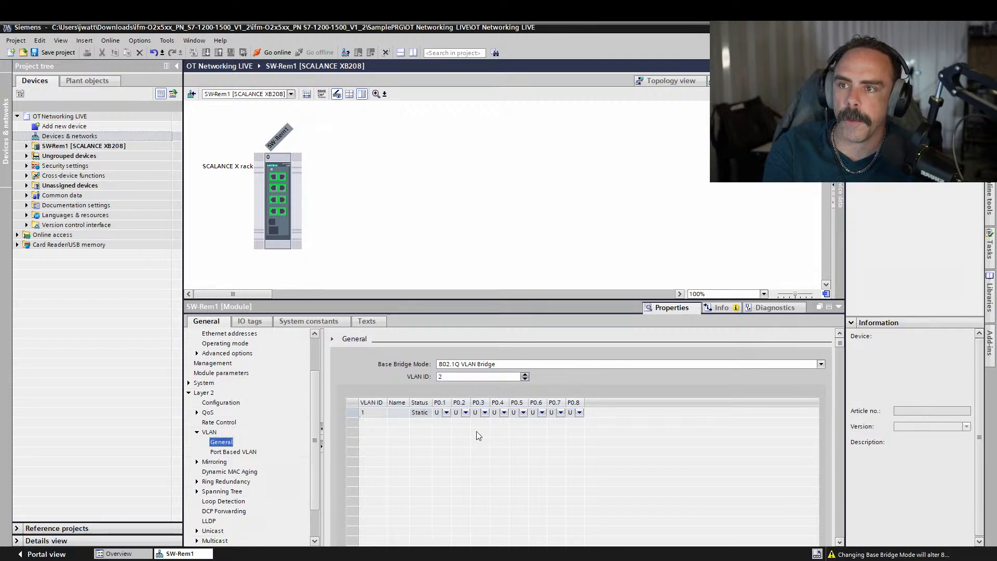
pyautogui.click(376, 426)
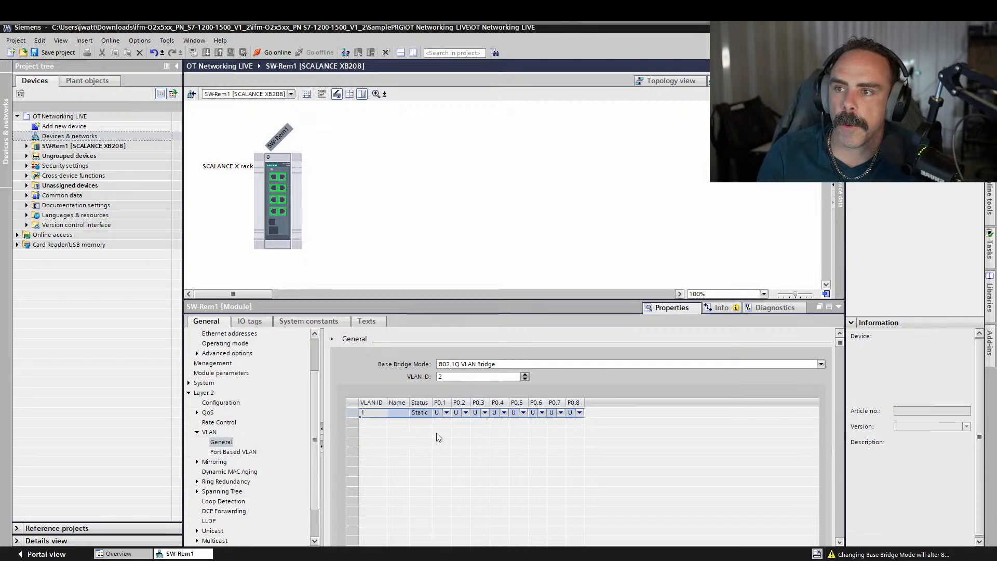
pyautogui.rightClick(374, 434)
pyautogui.click(400, 442)
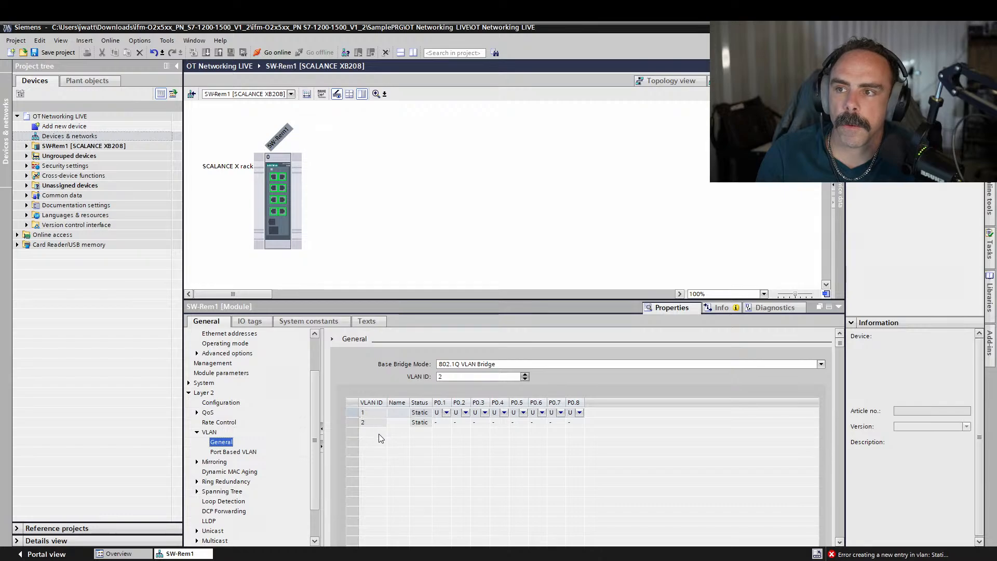
# Create another VLAN table entry with VLAN ID 3 and widen the Status column
pyautogui.click(525, 374)
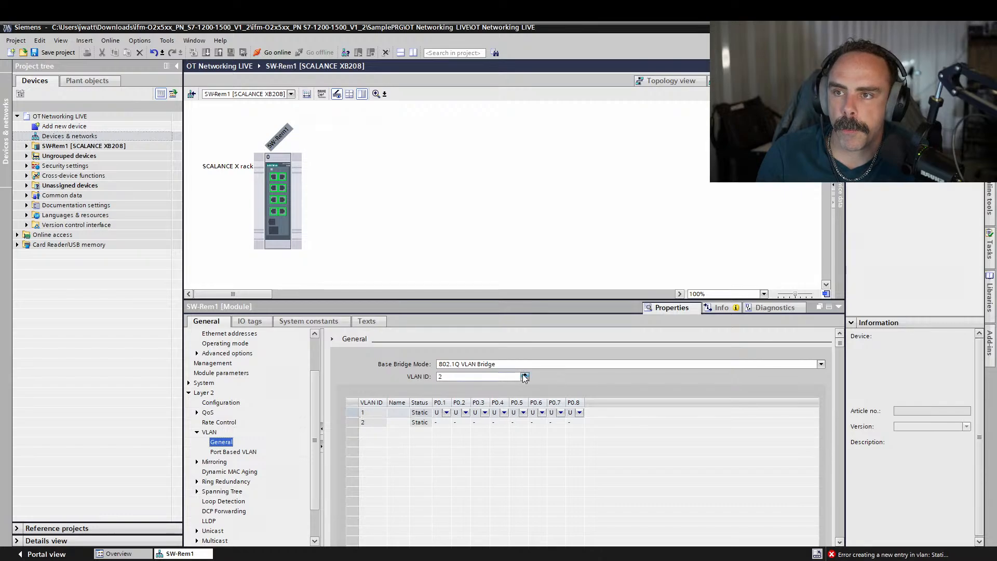
pyautogui.rightClick(381, 436)
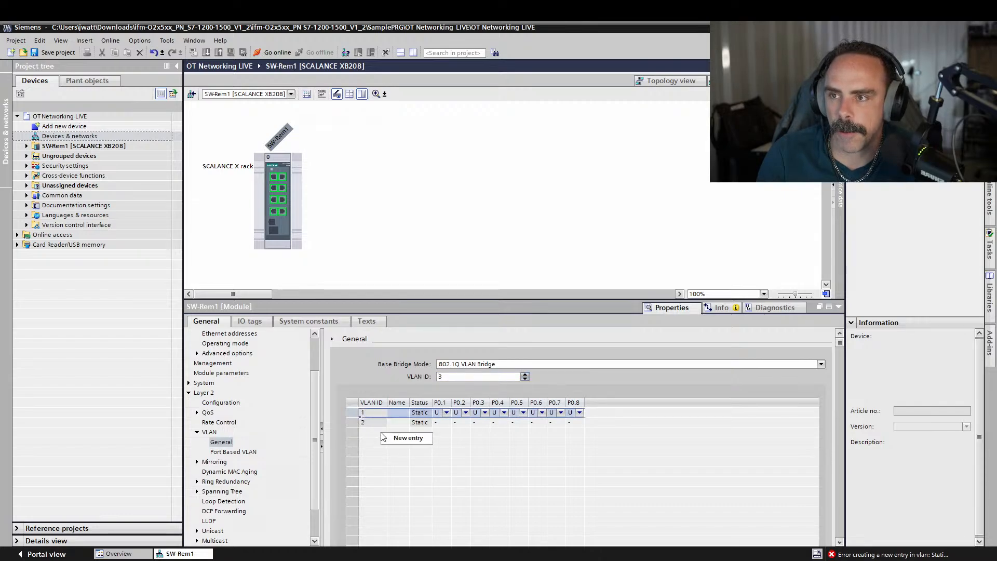
pyautogui.click(386, 437)
pyautogui.click(375, 438)
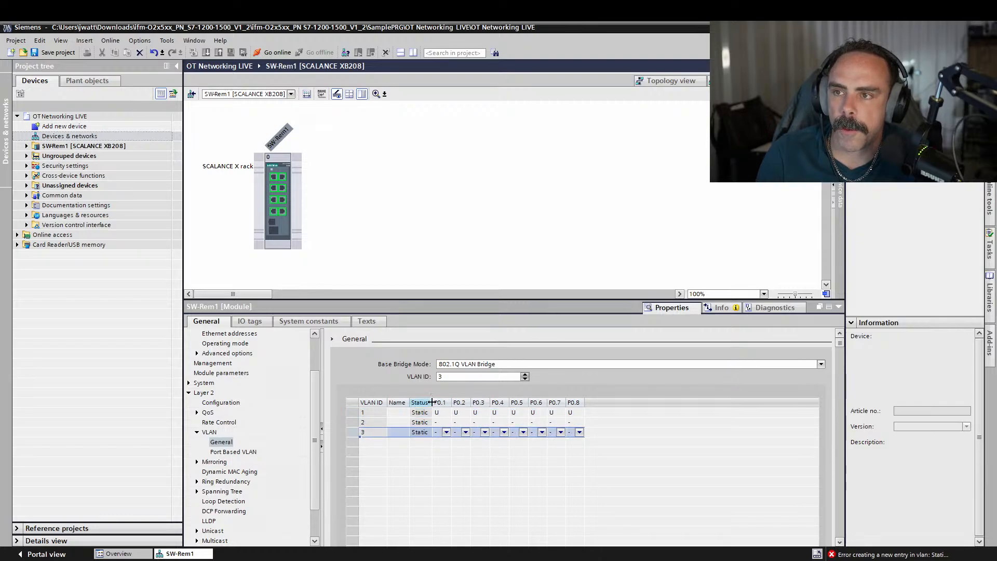
pyautogui.moveTo(431, 402); pyautogui.dragTo(502, 403)
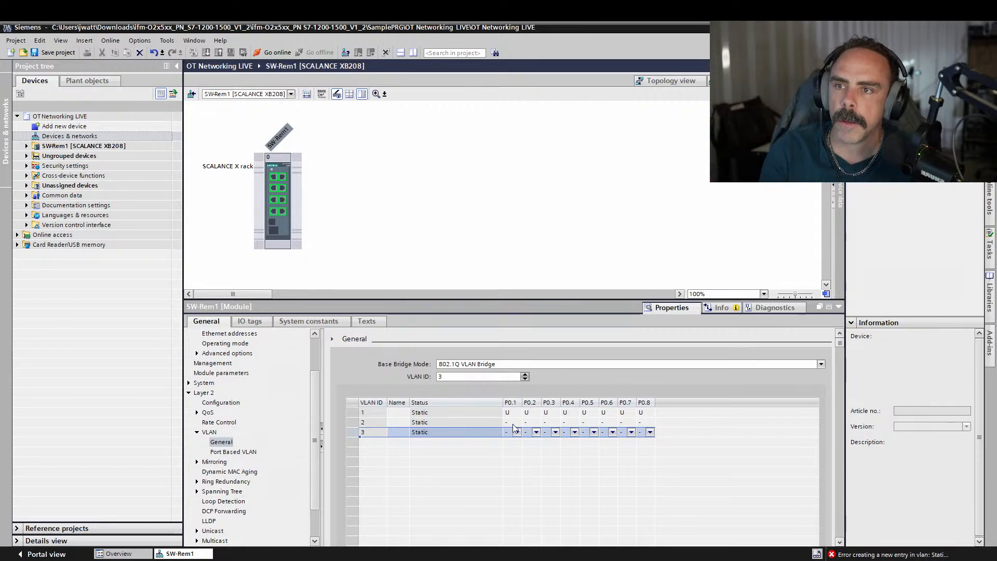
# Name VLAN 1 Siemens, replacing a first entry of OT, and widen the Name column
pyautogui.click(392, 413)
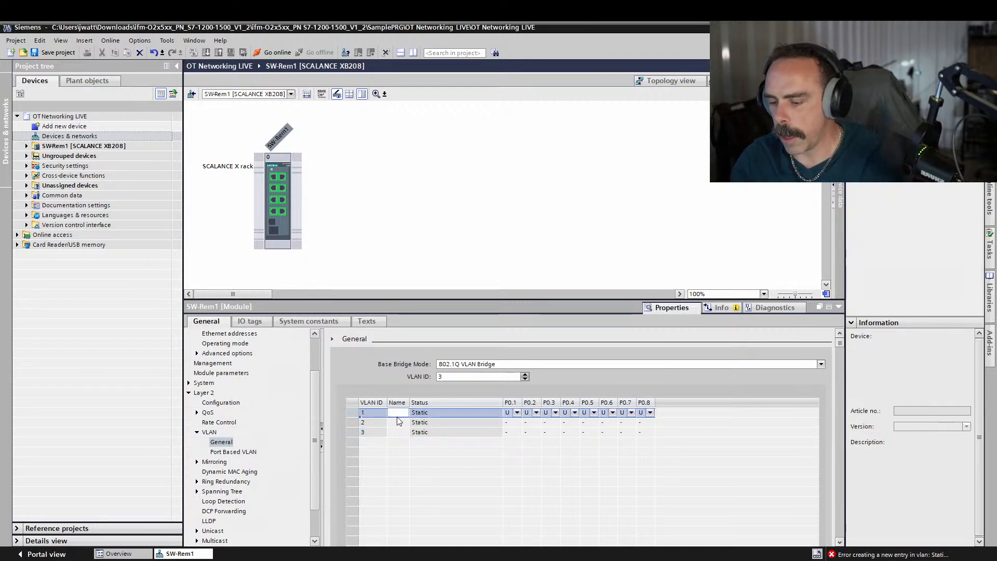
pyautogui.write('OT')
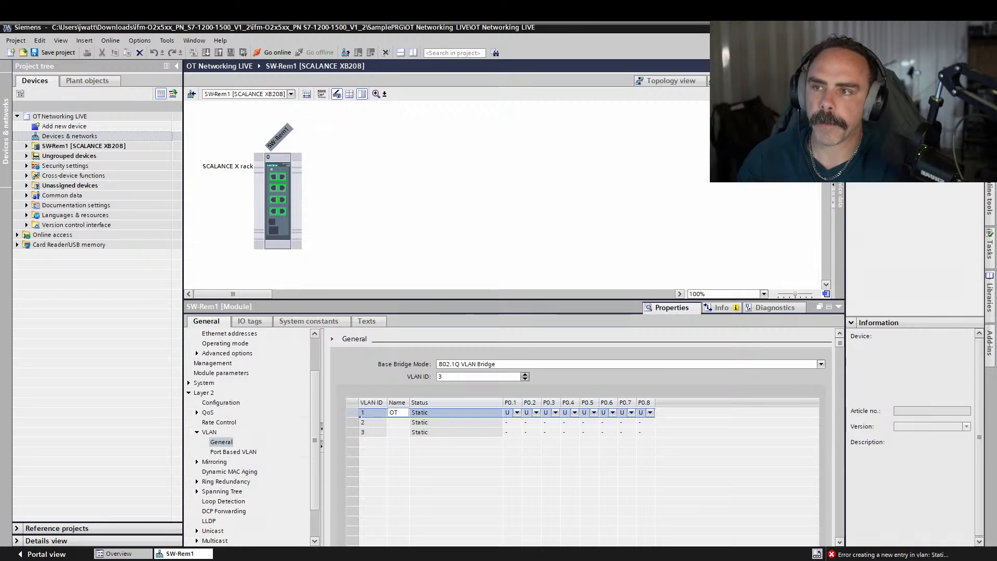
pyautogui.moveTo(400, 413); pyautogui.dragTo(376, 414)
pyautogui.write('Sieme')
pyautogui.write('ns')
pyautogui.press('Return')
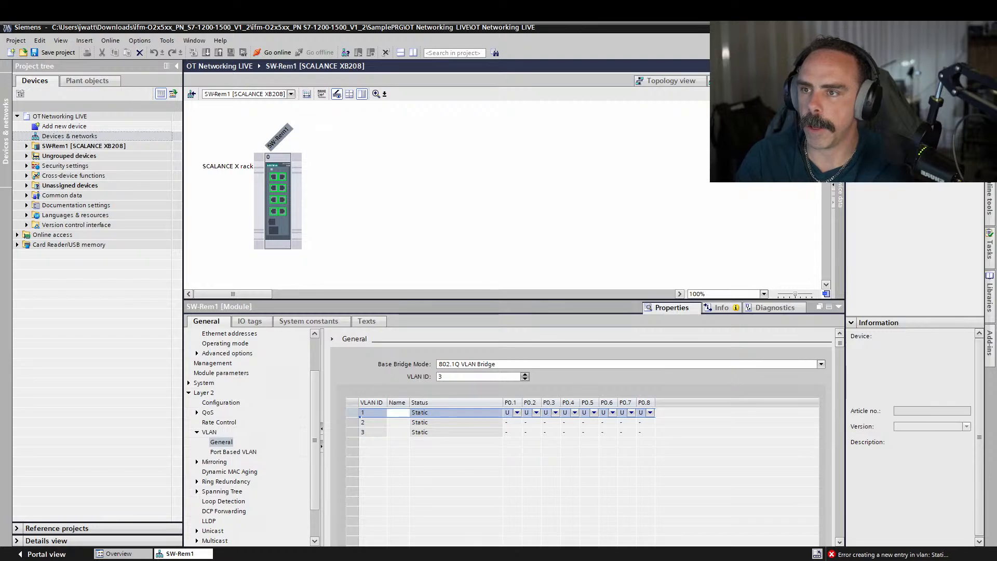
pyautogui.moveTo(416, 401); pyautogui.dragTo(469, 403)
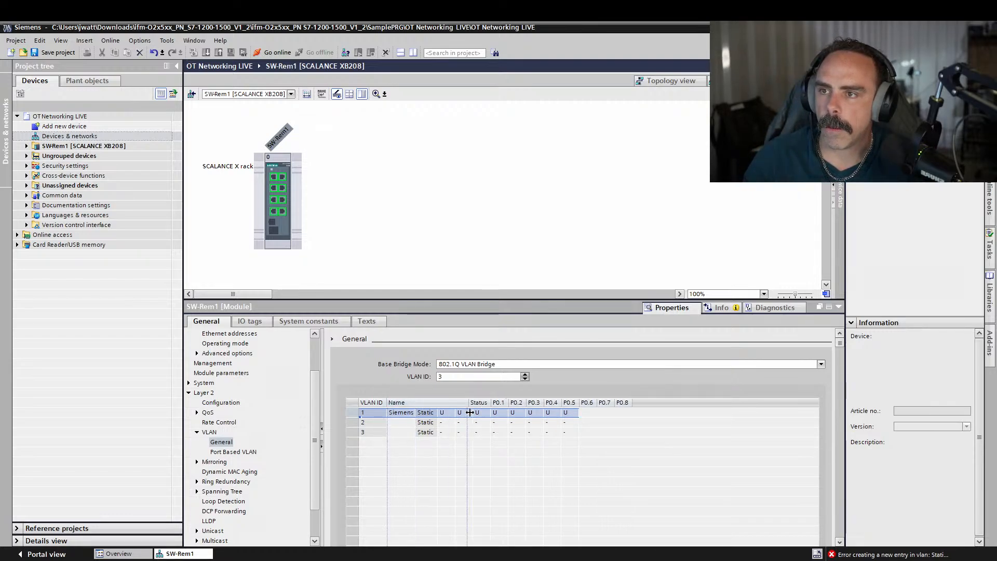
# Name VLAN 2 Rockwell and VLAN 3 IT in the VLAN table
pyautogui.click(408, 423)
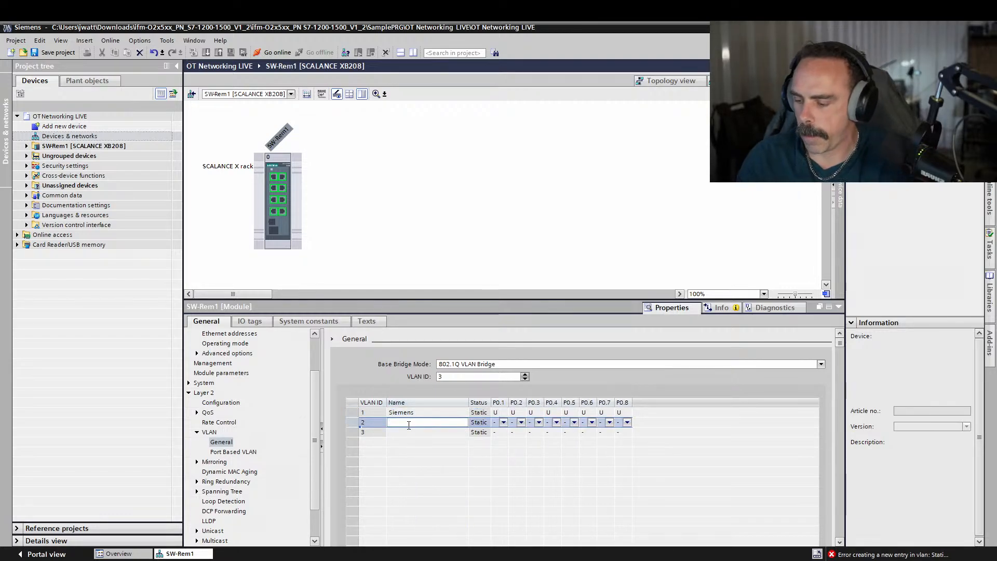
pyautogui.write('Rockwell')
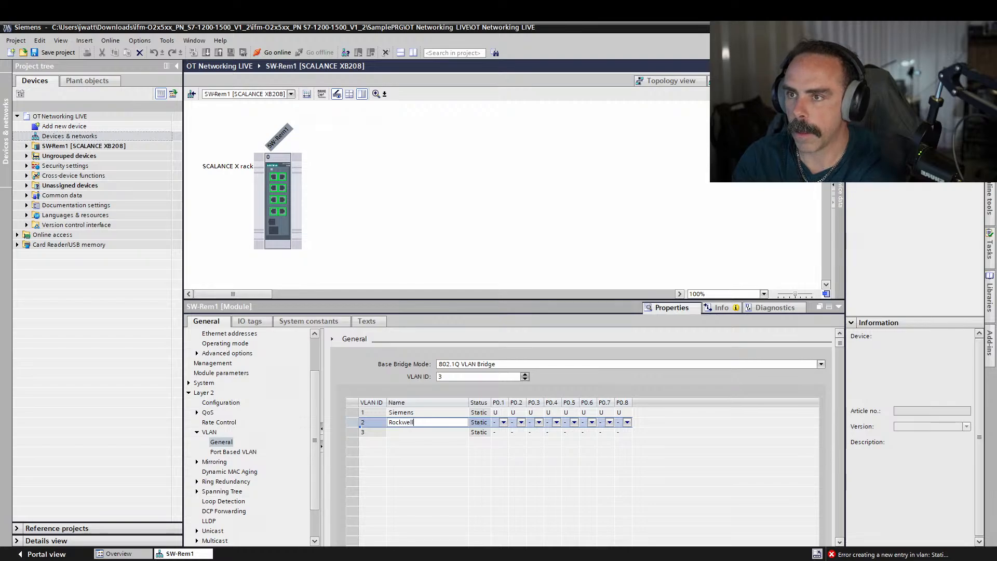
pyautogui.press('Return')
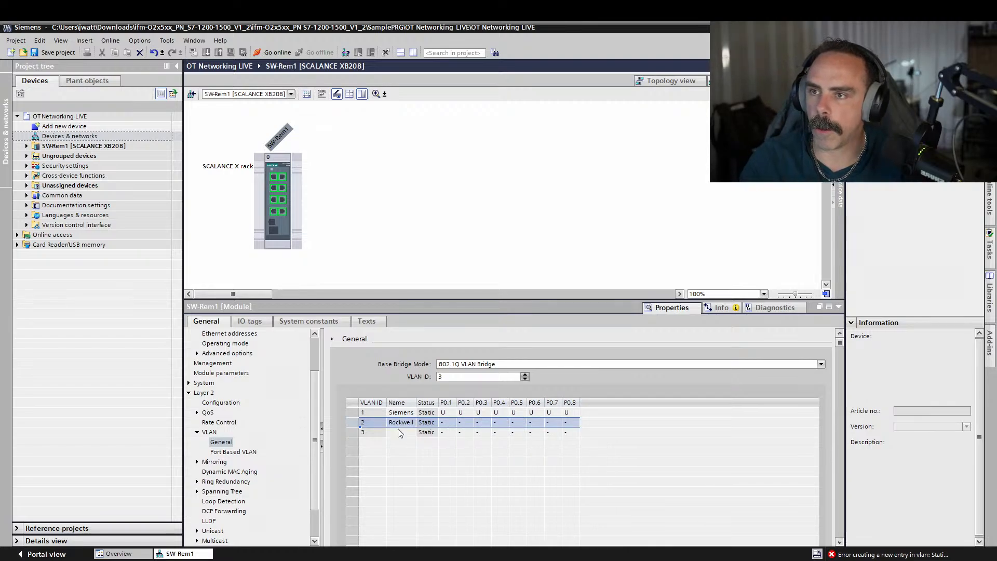
pyautogui.click(402, 433)
pyautogui.click(402, 432)
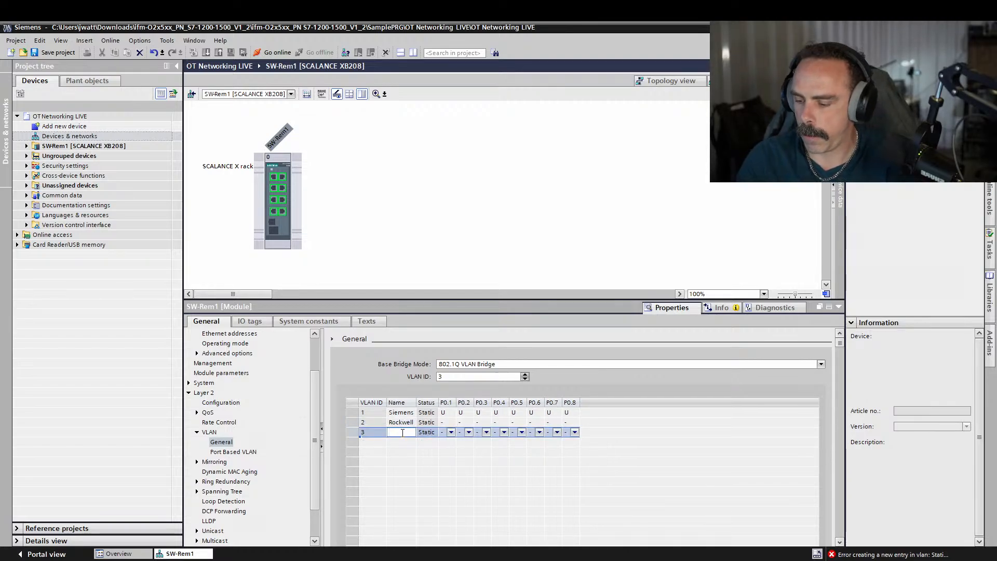
pyautogui.write('IT')
pyautogui.press('Return')
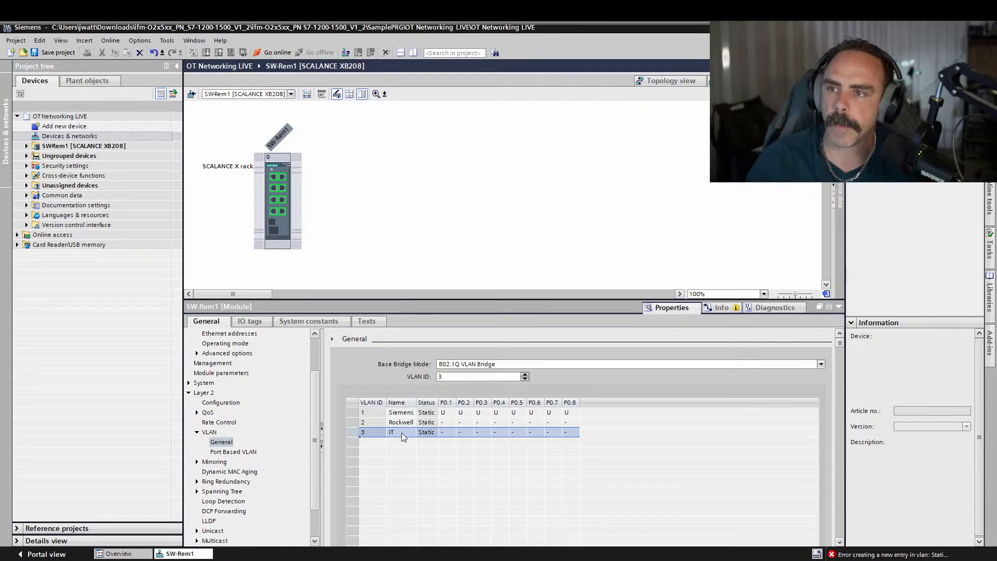
pyautogui.moveTo(415, 402); pyautogui.dragTo(453, 402)
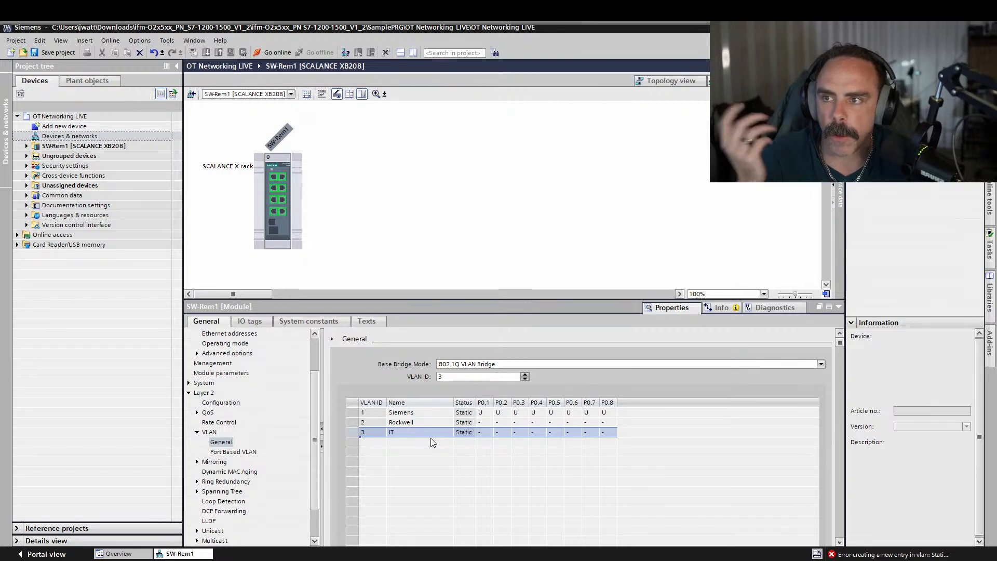
# Set ports P0.4 and P0.5 to u in the Rockwell VLAN row
pyautogui.click(289, 228)
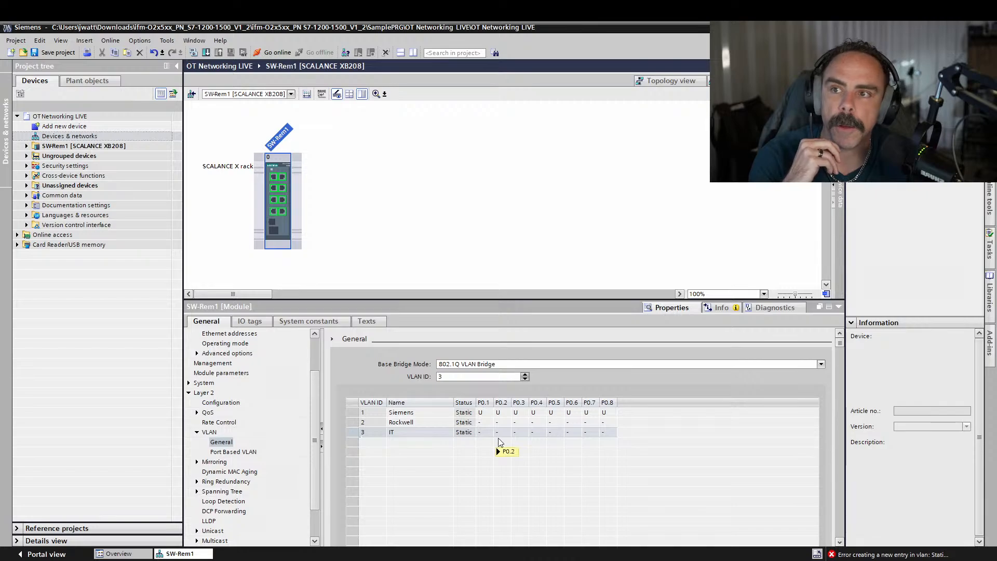
pyautogui.click(539, 426)
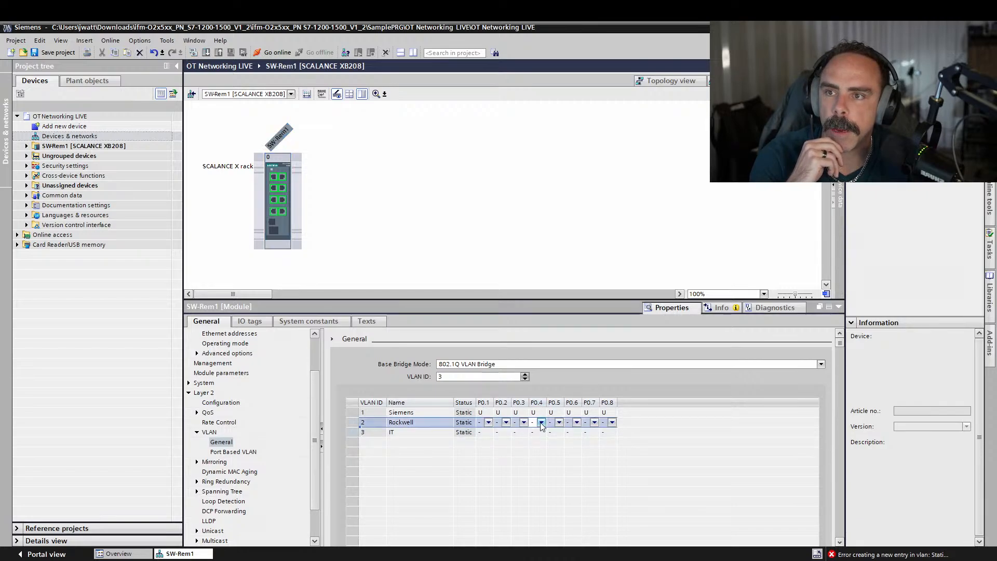
pyautogui.click(539, 443)
pyautogui.click(560, 423)
pyautogui.click(557, 425)
pyautogui.click(555, 438)
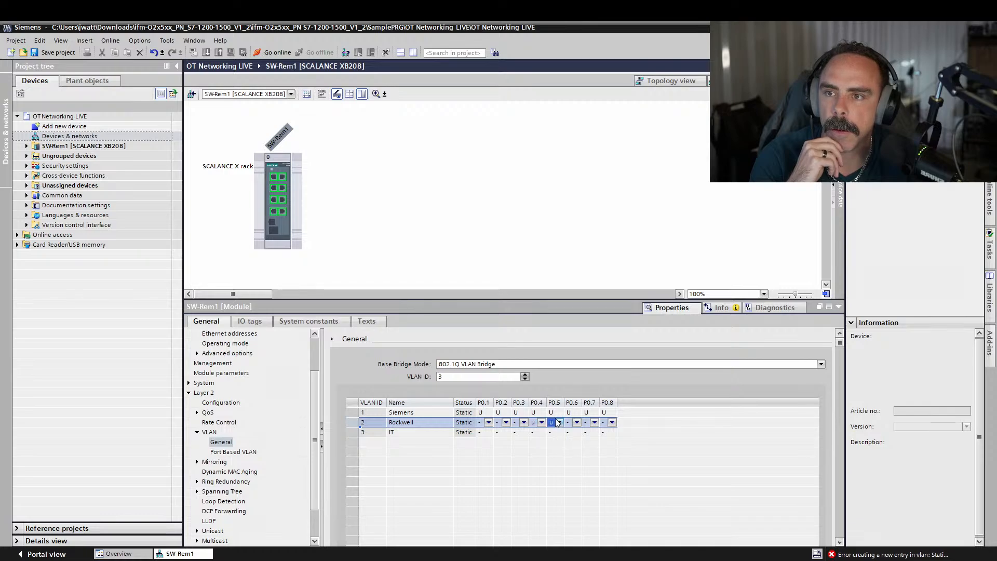
# Set ports P0.5 and P0.4 to - in the Siemens VLAN row, and reselect u for P0.4 in the Rockwell row
pyautogui.click(556, 413)
pyautogui.click(557, 413)
pyautogui.click(552, 428)
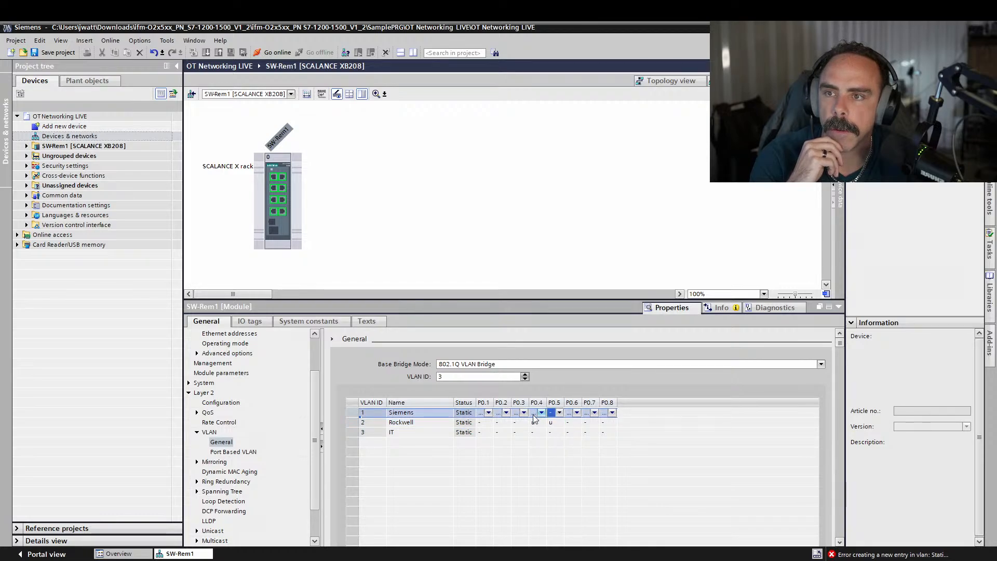
pyautogui.click(556, 434)
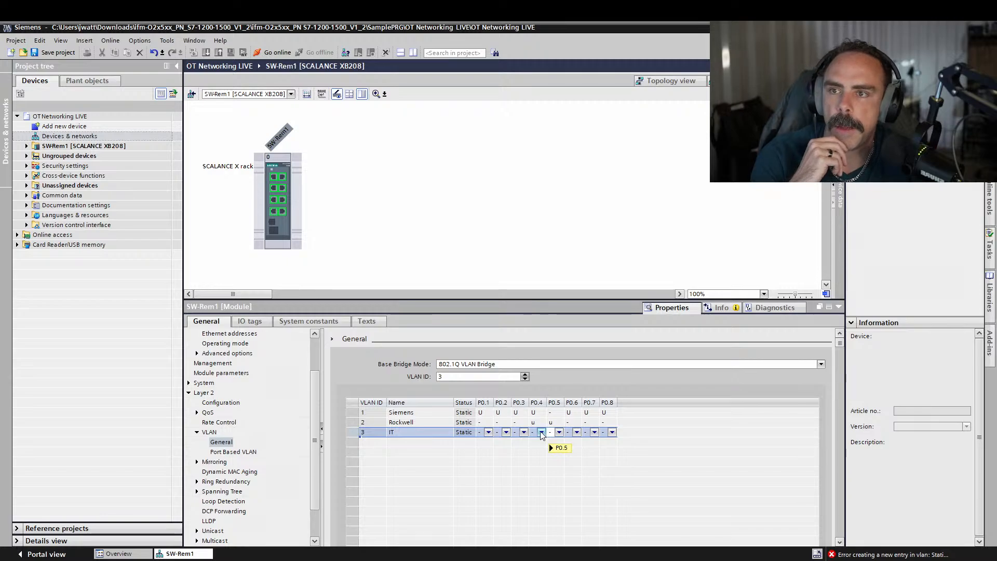
pyautogui.click(536, 412)
pyautogui.click(541, 413)
pyautogui.click(536, 422)
pyautogui.click(541, 413)
pyautogui.click(538, 421)
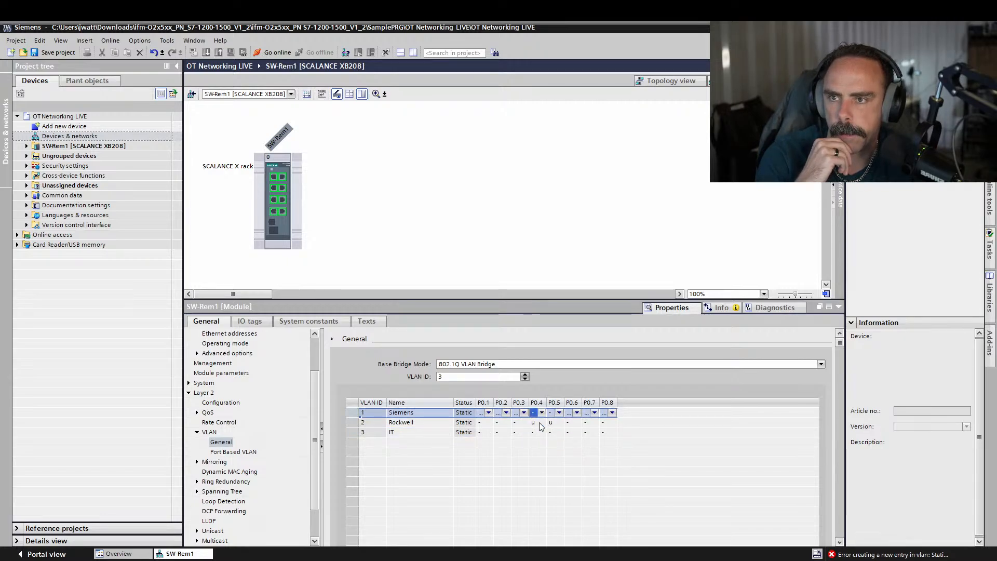
pyautogui.click(541, 422)
pyautogui.click(542, 422)
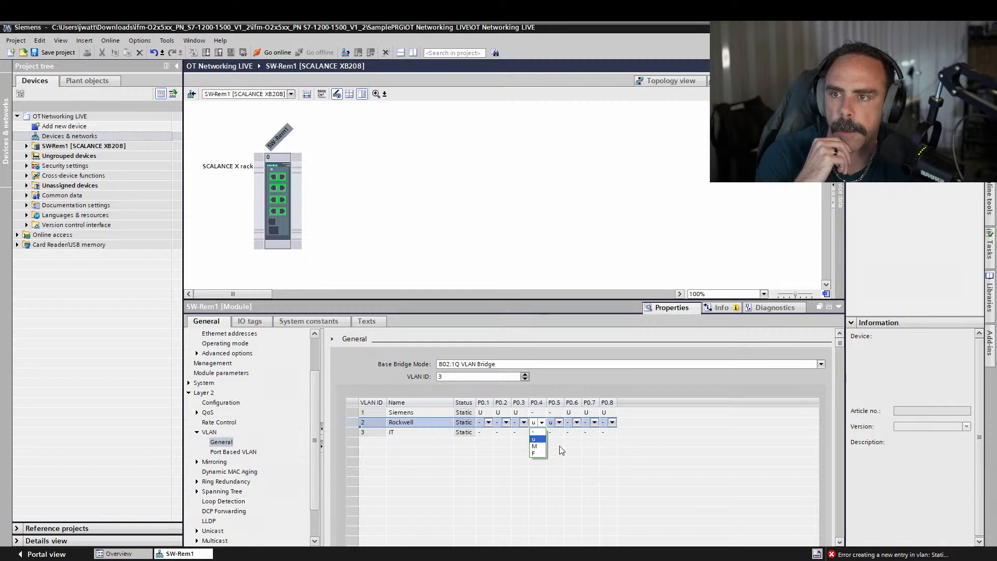
pyautogui.click(540, 439)
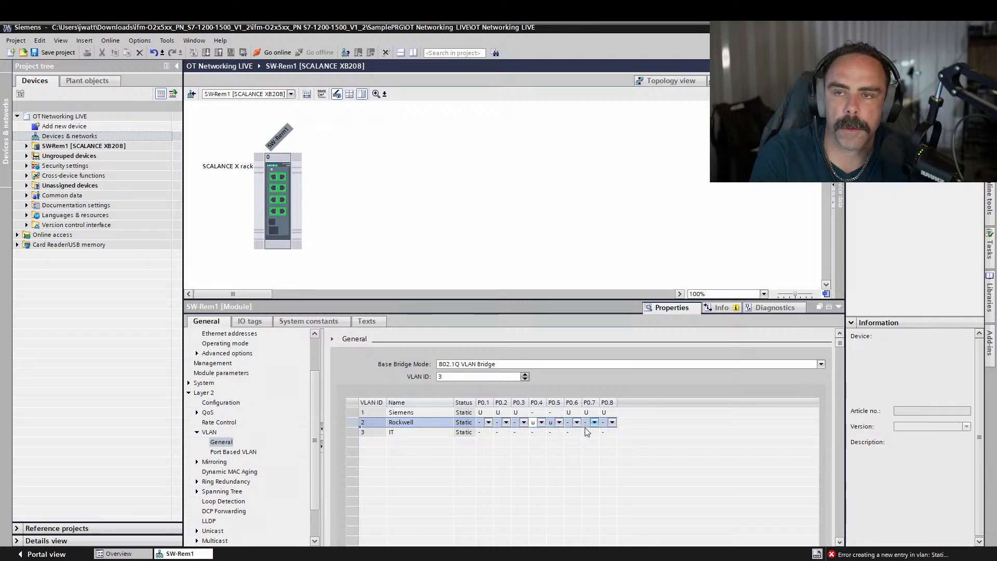
# In the port-based VLAN settings, set the Port VID of ports P0.4 and P0.8 to VLAN2
pyautogui.click(234, 452)
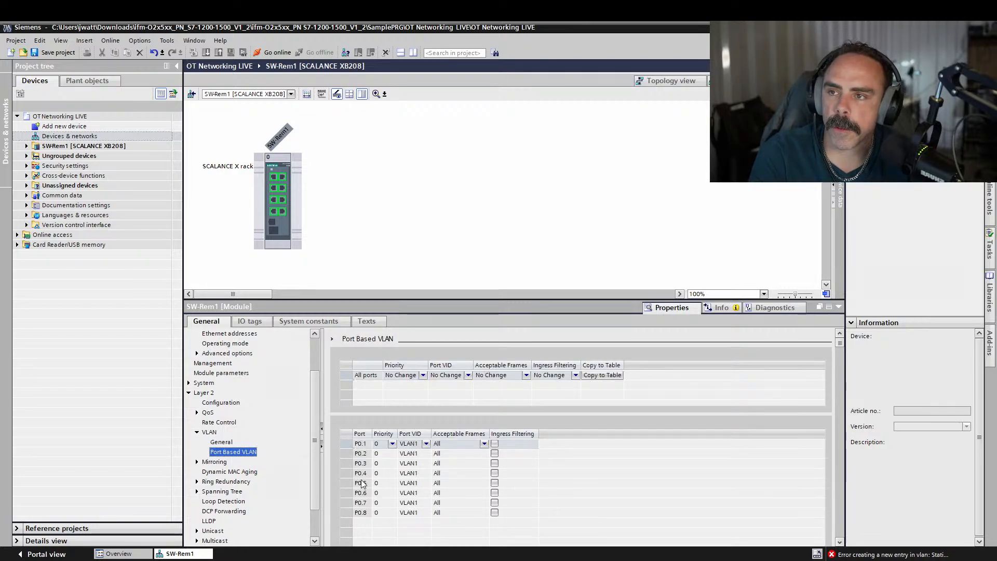
pyautogui.moveTo(396, 437); pyautogui.dragTo(467, 437)
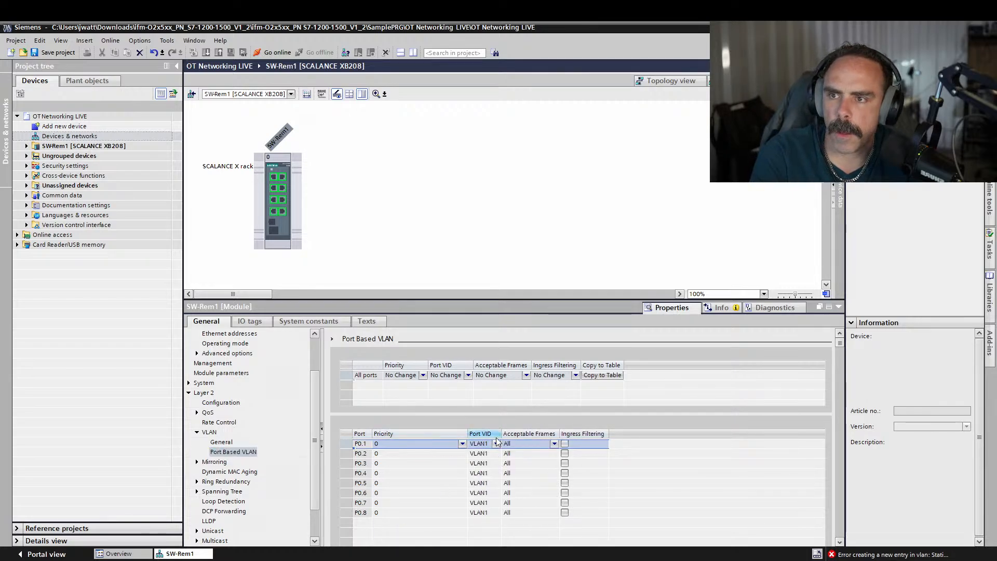
pyautogui.click(496, 474)
pyautogui.click(488, 476)
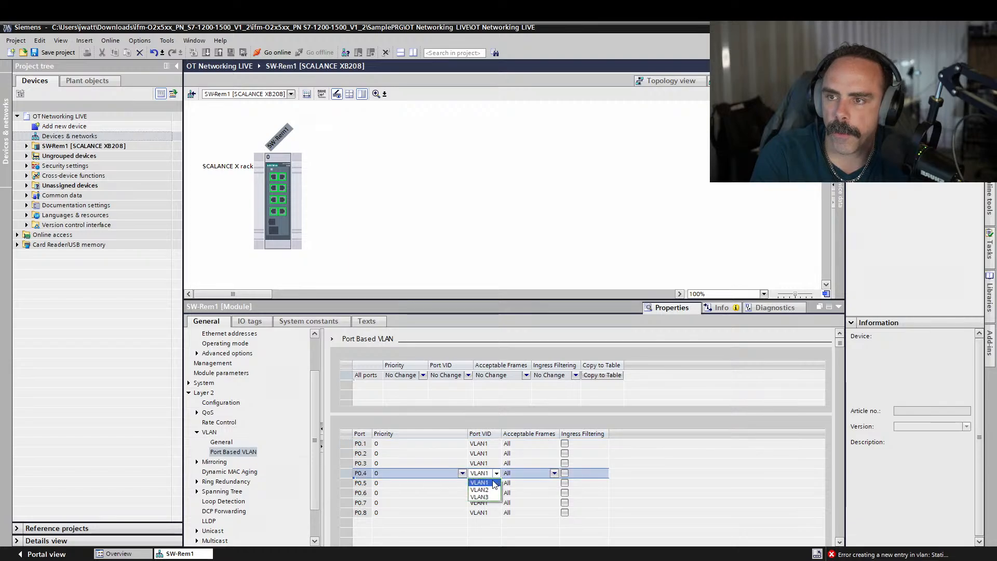
pyautogui.click(496, 513)
pyautogui.click(496, 513)
pyautogui.click(494, 526)
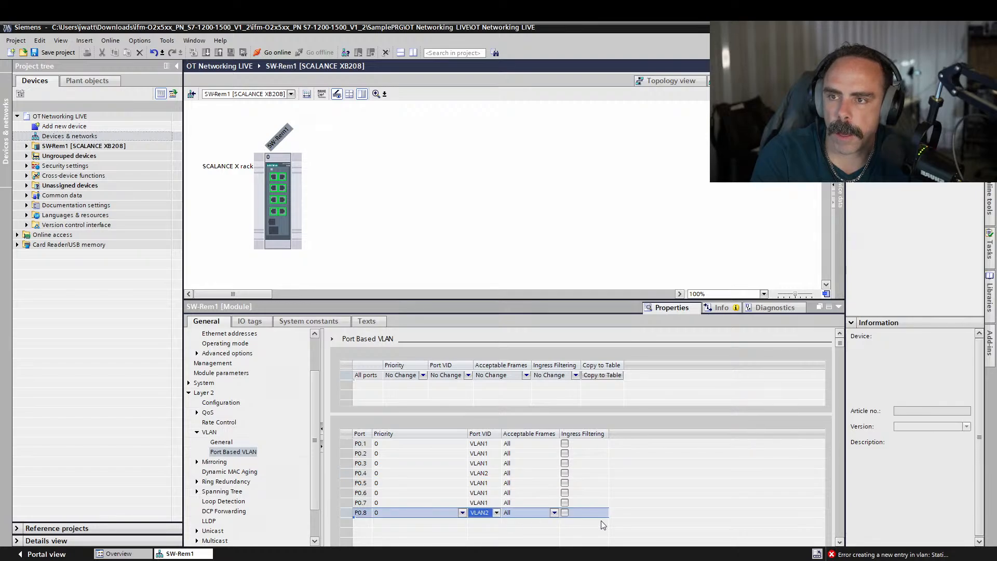
pyautogui.click(635, 502)
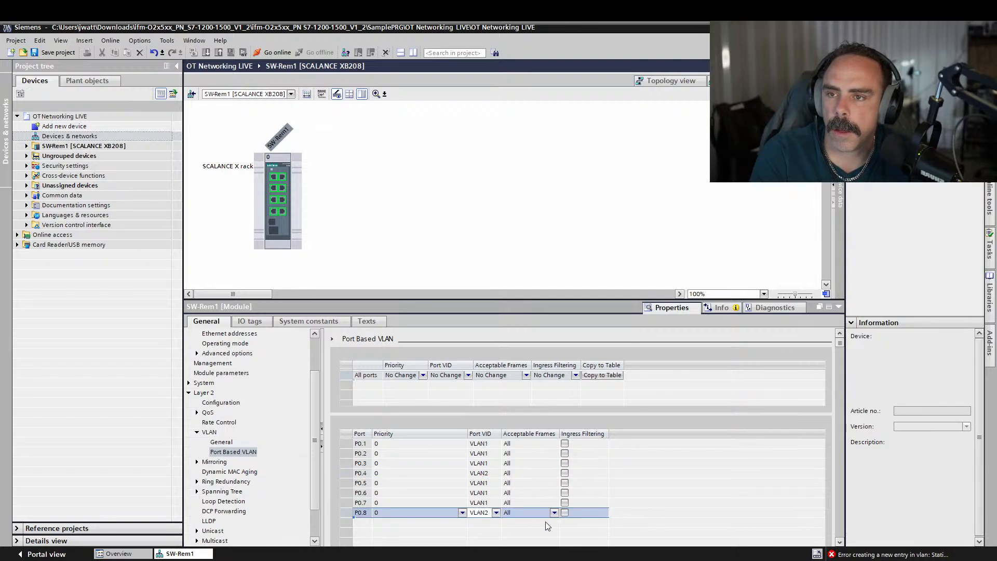
# Enable ingress filtering for ports P0.4 and P0.8 in the port-based VLAN table
pyautogui.click(565, 472)
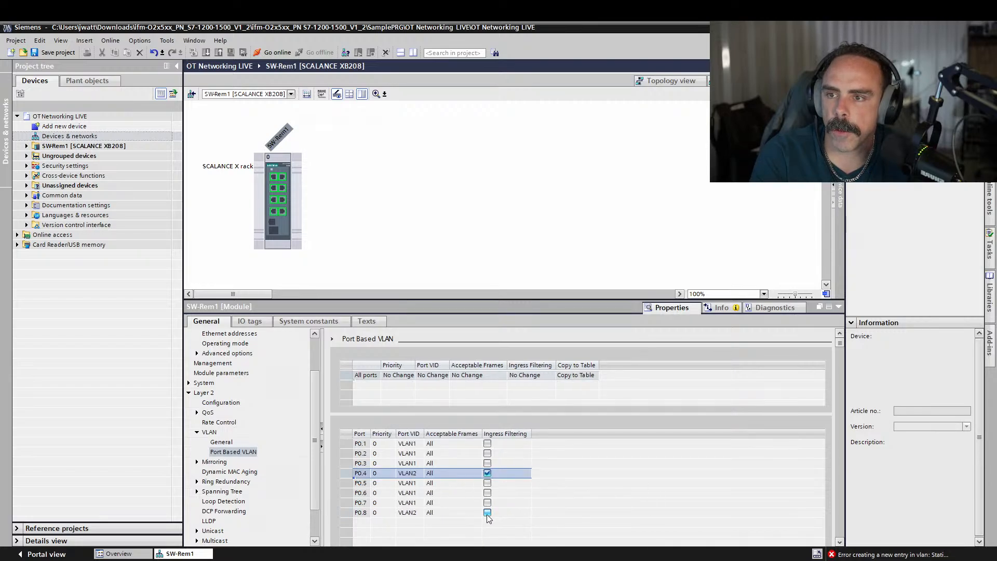
pyautogui.click(487, 513)
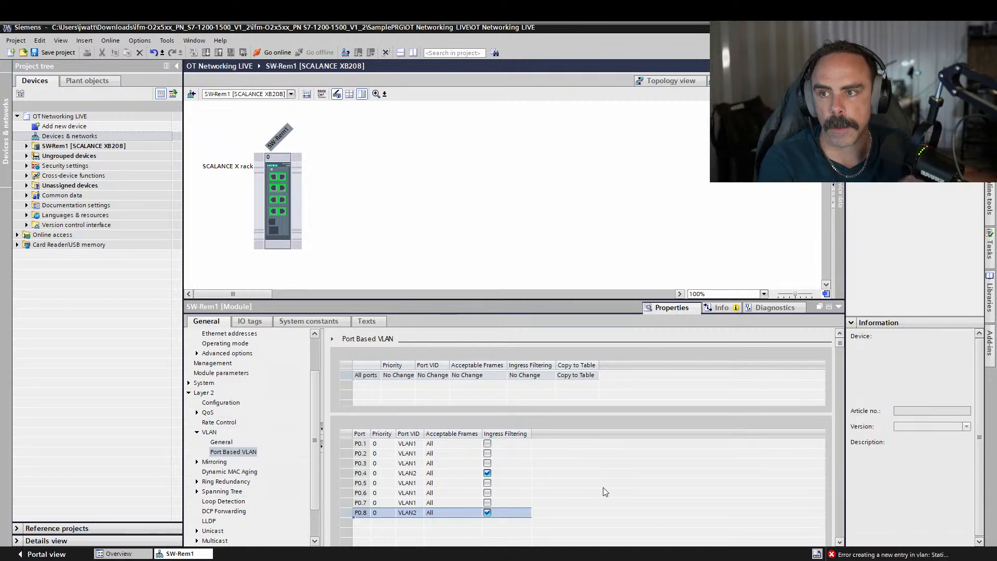
pyautogui.click(490, 445)
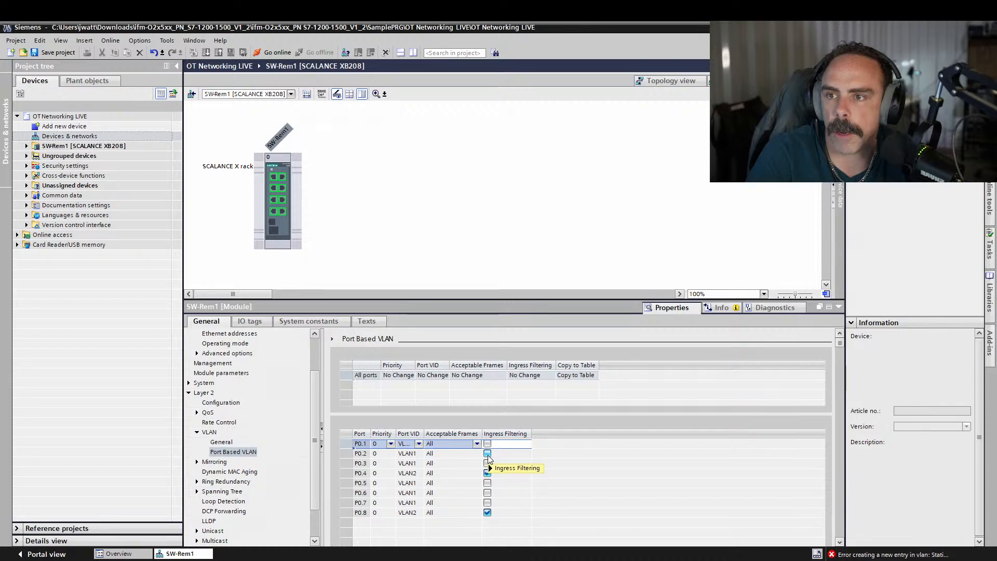
pyautogui.moveTo(488, 463)
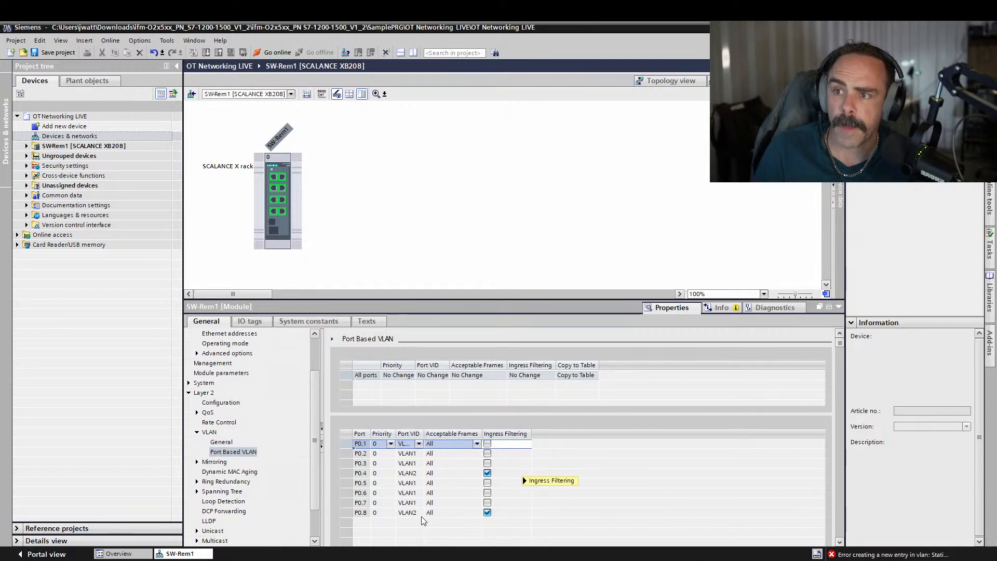
# In the general VLAN settings, set port P0.8 to u in the IT VLAN row
pyautogui.click(229, 452)
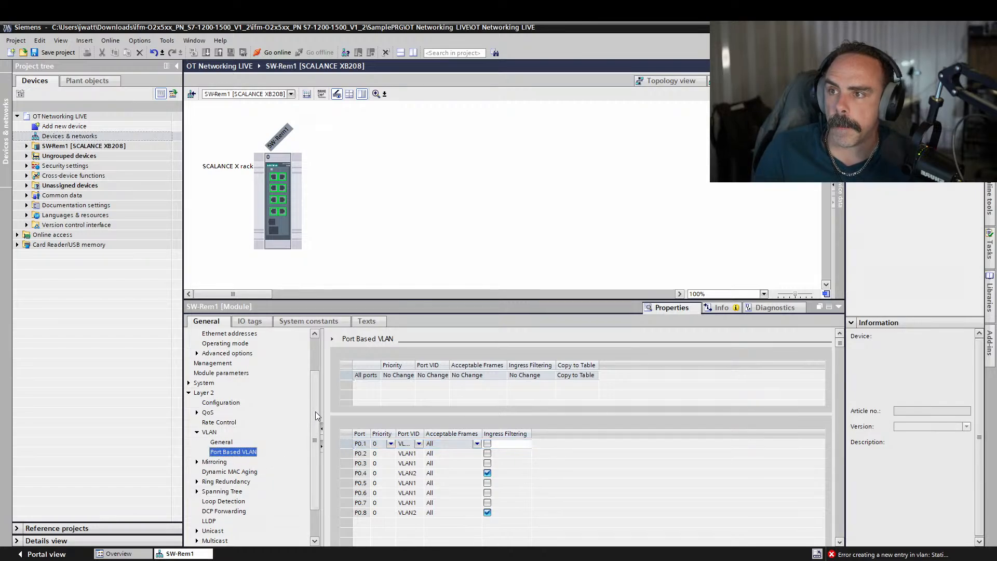
pyautogui.scroll(-1, 311, 415)
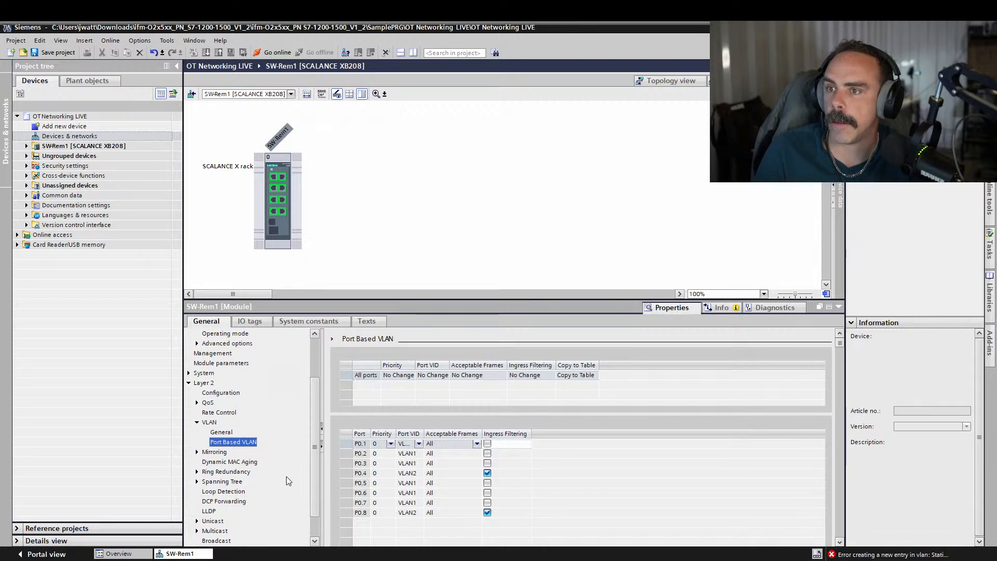
pyautogui.click(229, 432)
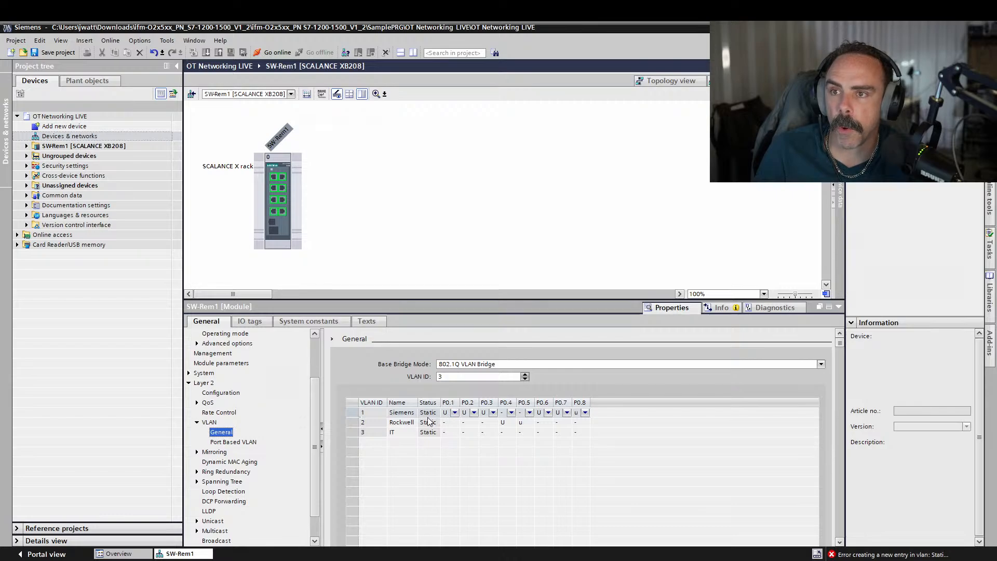
pyautogui.click(587, 432)
pyautogui.click(585, 432)
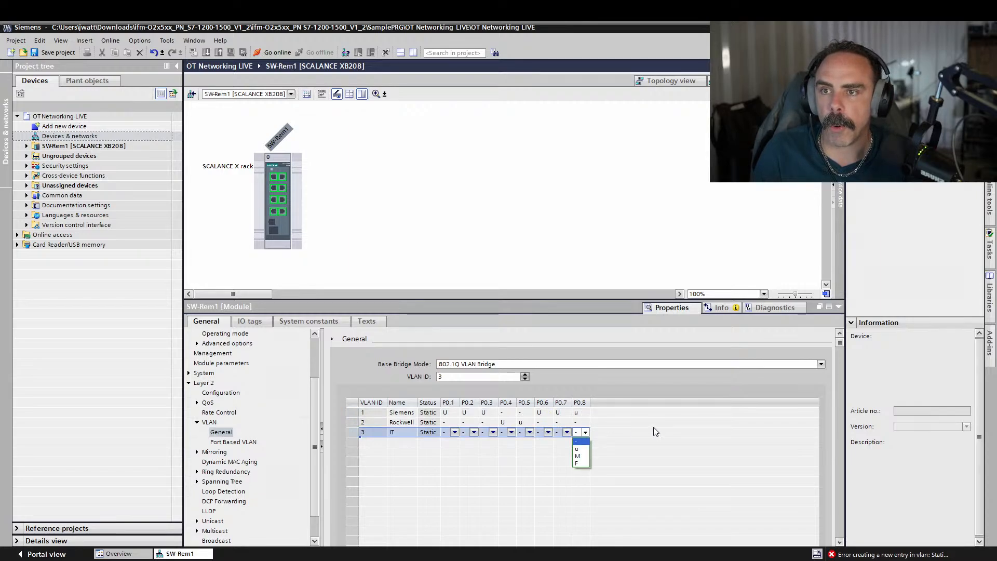
pyautogui.click(584, 449)
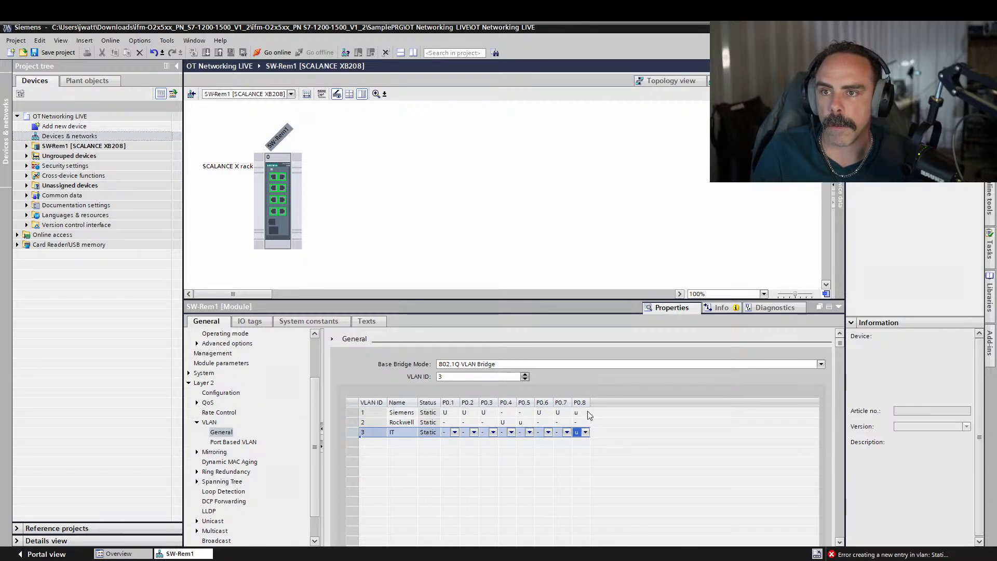
pyautogui.press('Return')
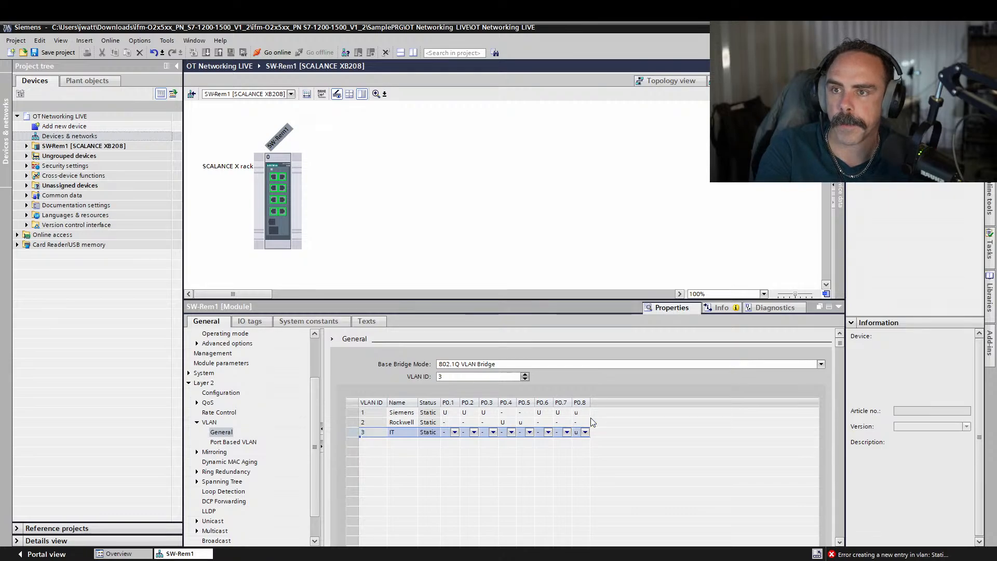
# Try changing the membership option of port P0.8 in the Siemens VLAN row and reselect u
pyautogui.click(584, 414)
pyautogui.click(585, 413)
pyautogui.click(579, 421)
pyautogui.click(650, 421)
pyautogui.click(586, 415)
pyautogui.click(585, 413)
pyautogui.click(581, 436)
pyautogui.click(669, 428)
pyautogui.press('Return')
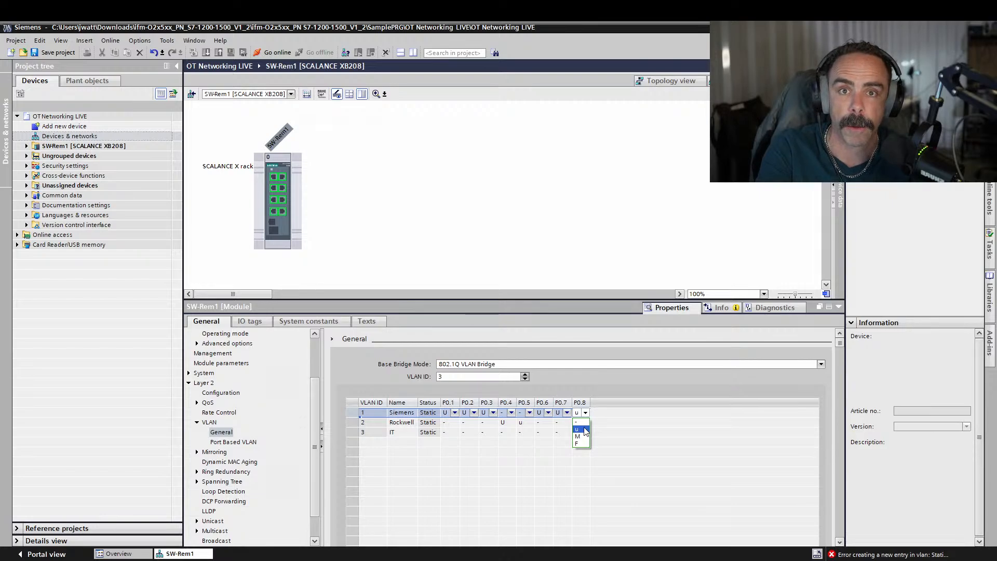
pyautogui.click(583, 430)
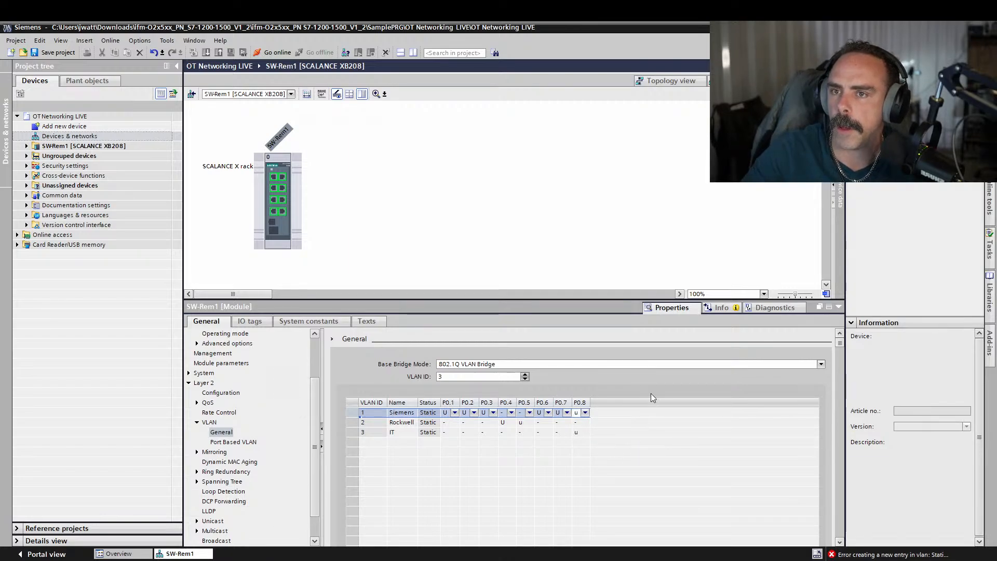
# Open the information system help page on the general VLAN settings through the VLAN ID column's tooltip
pyautogui.moveTo(653, 401)
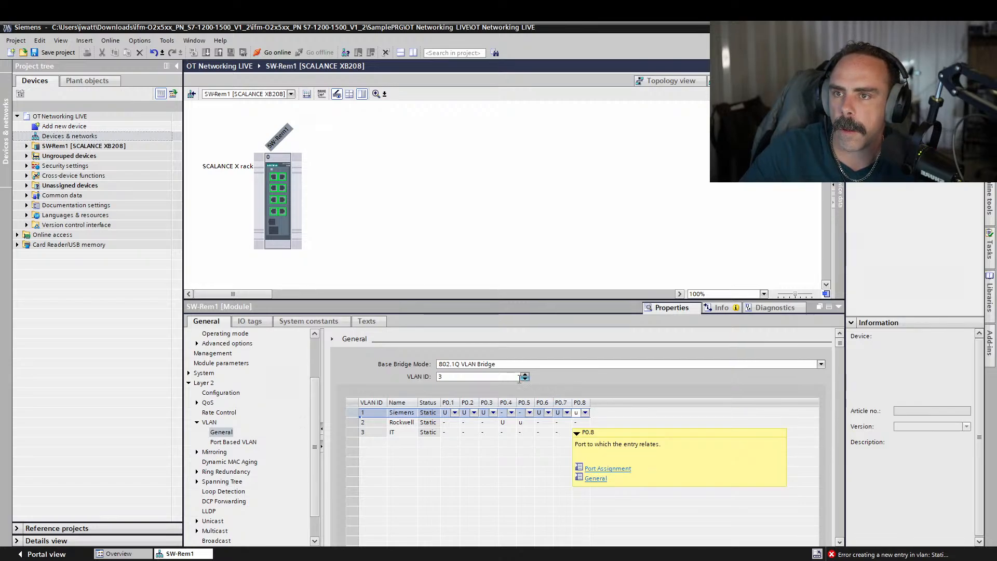
pyautogui.click(223, 433)
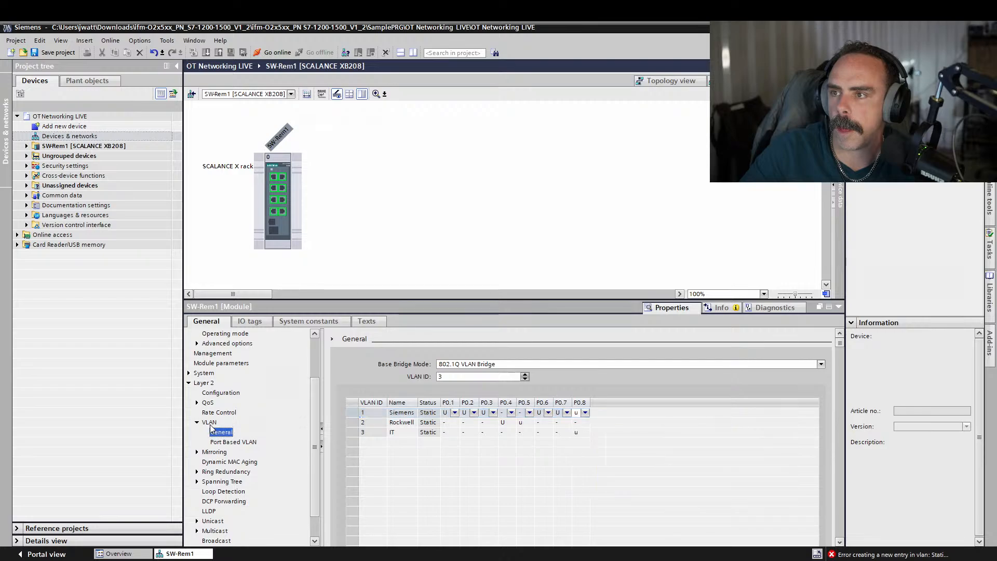
pyautogui.click(210, 423)
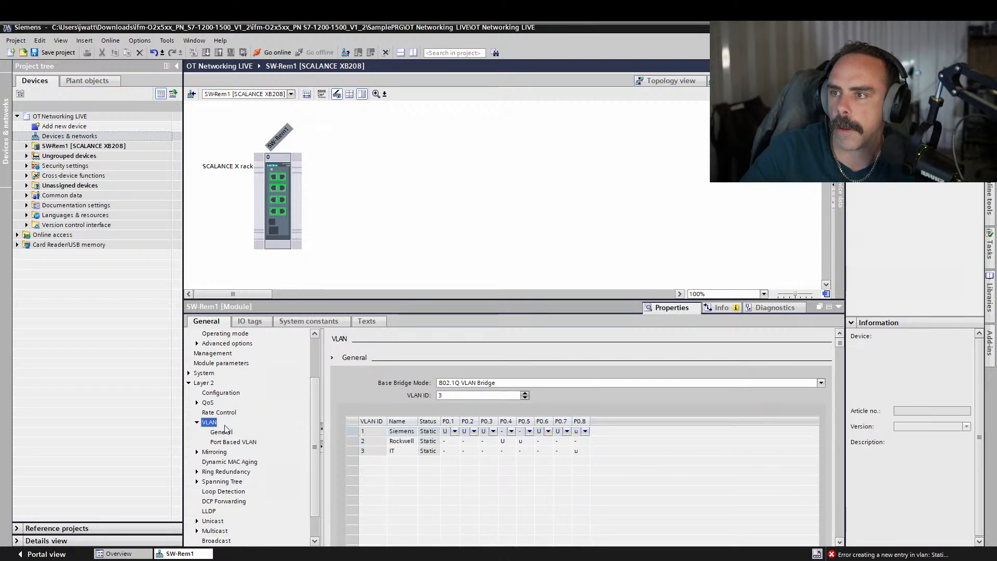
pyautogui.press('F1')
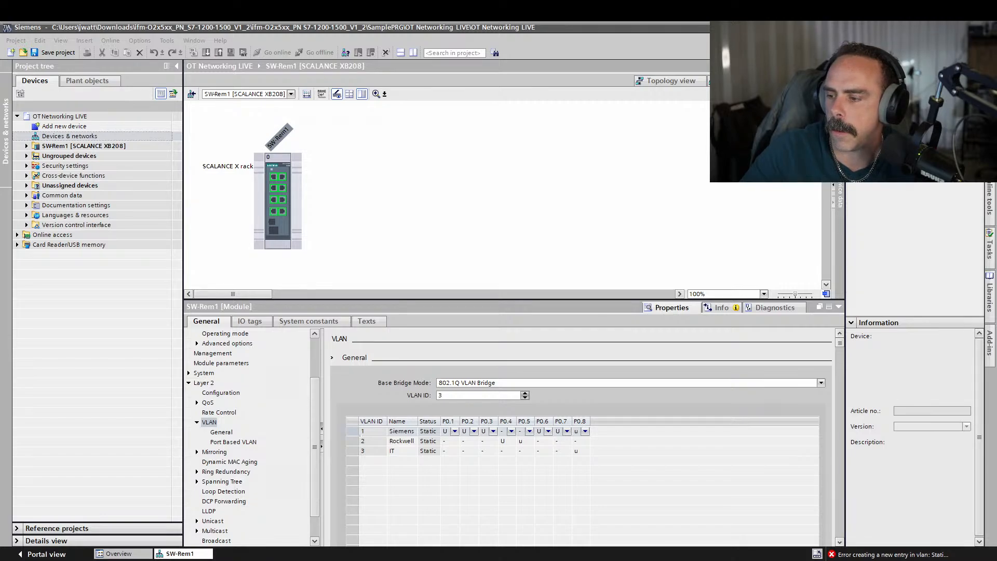
pyautogui.click(344, 340)
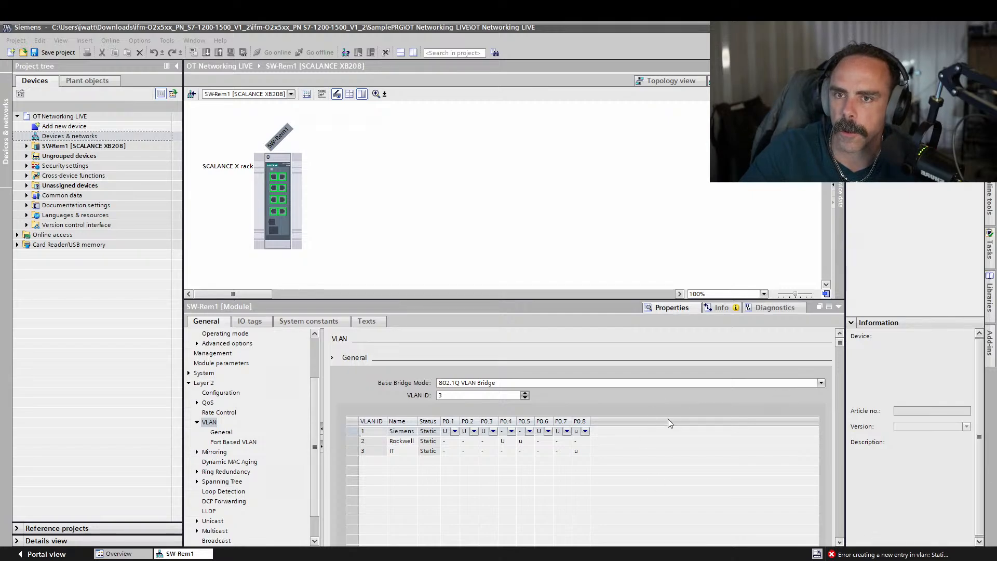
pyautogui.click(367, 424)
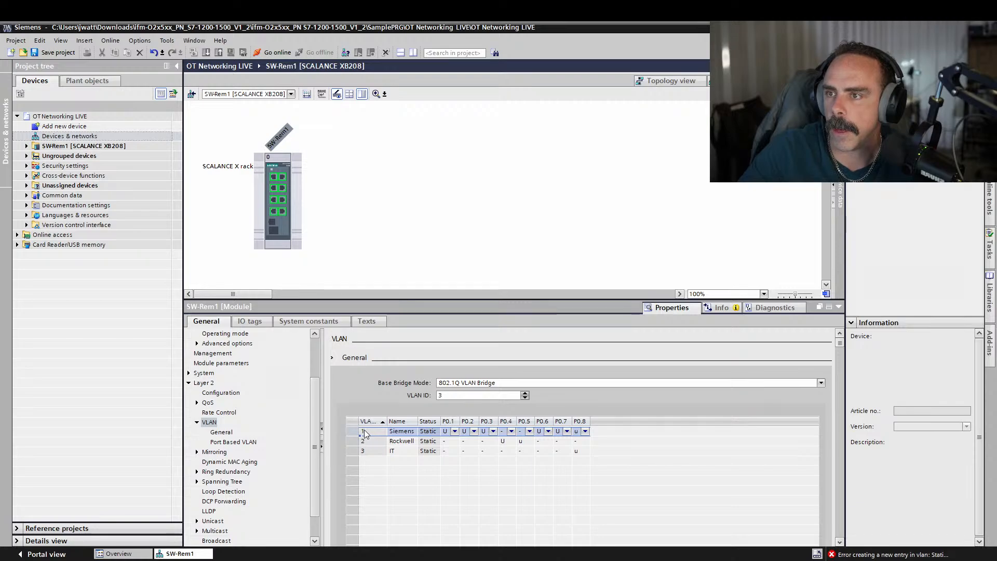
pyautogui.moveTo(390, 460)
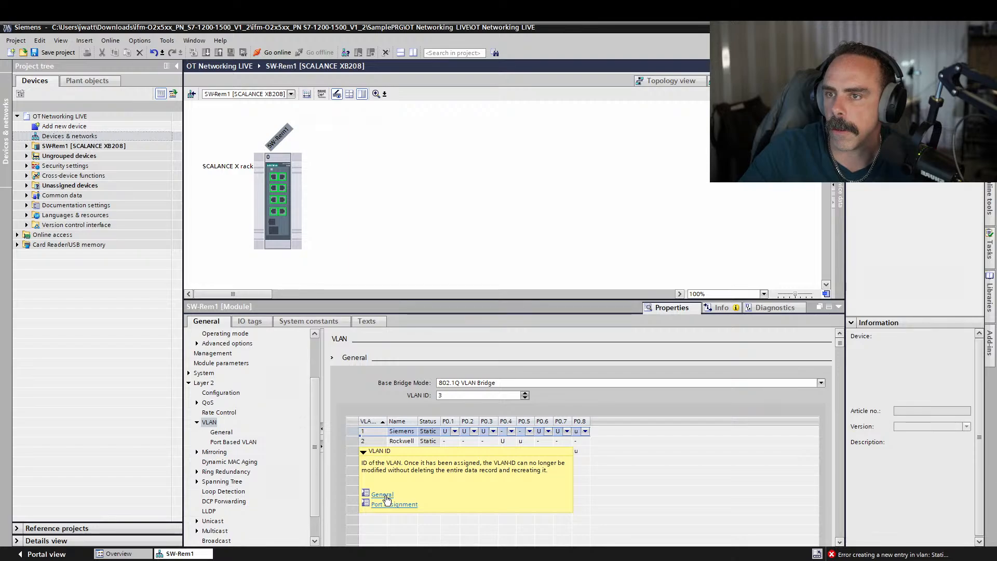
pyautogui.click(383, 495)
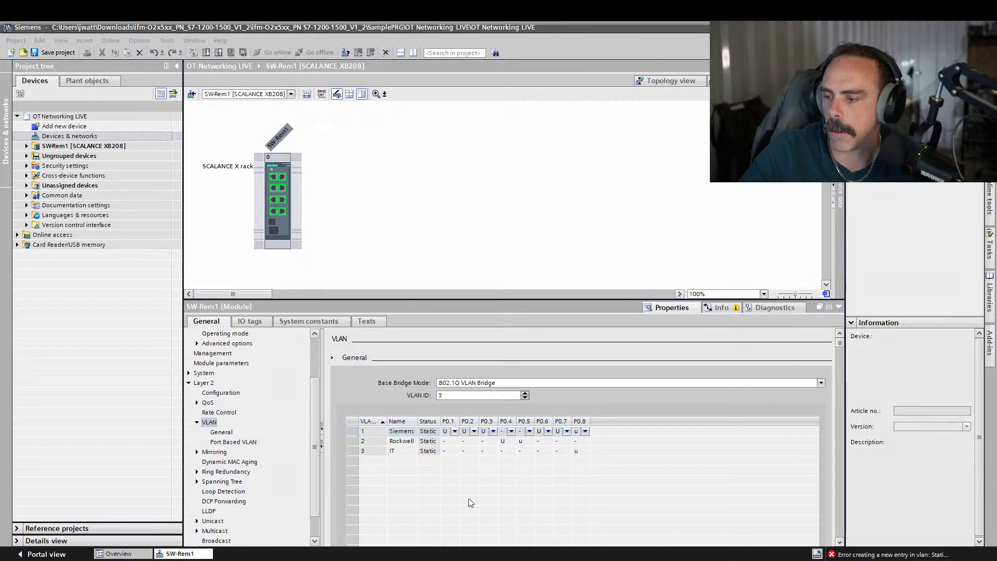
pyautogui.moveTo(370, 556); pyautogui.dragTo(520, 21)
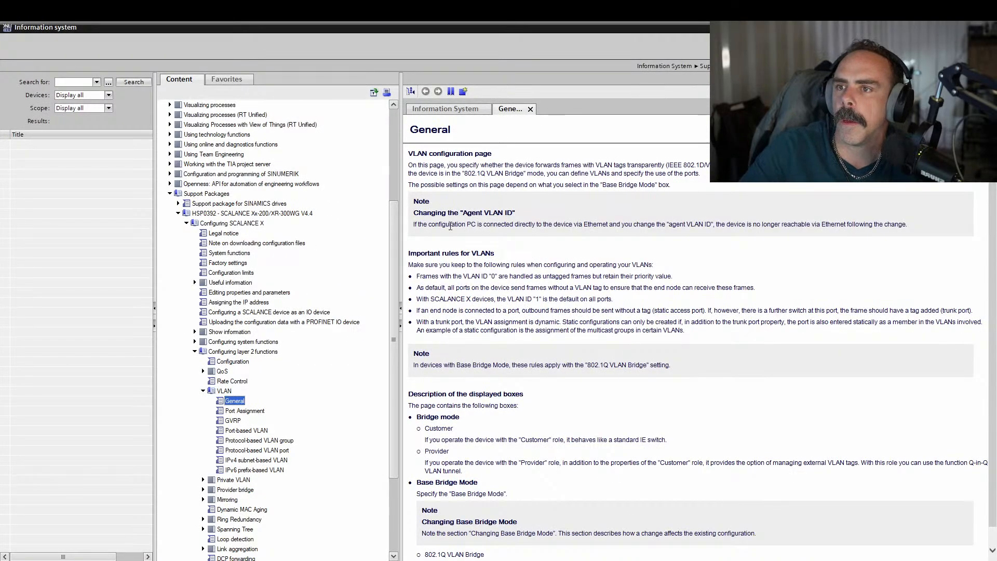
# Read the help page's List of ports section on the meaning of the port membership options
pyautogui.scroll(-6, 677, 419)
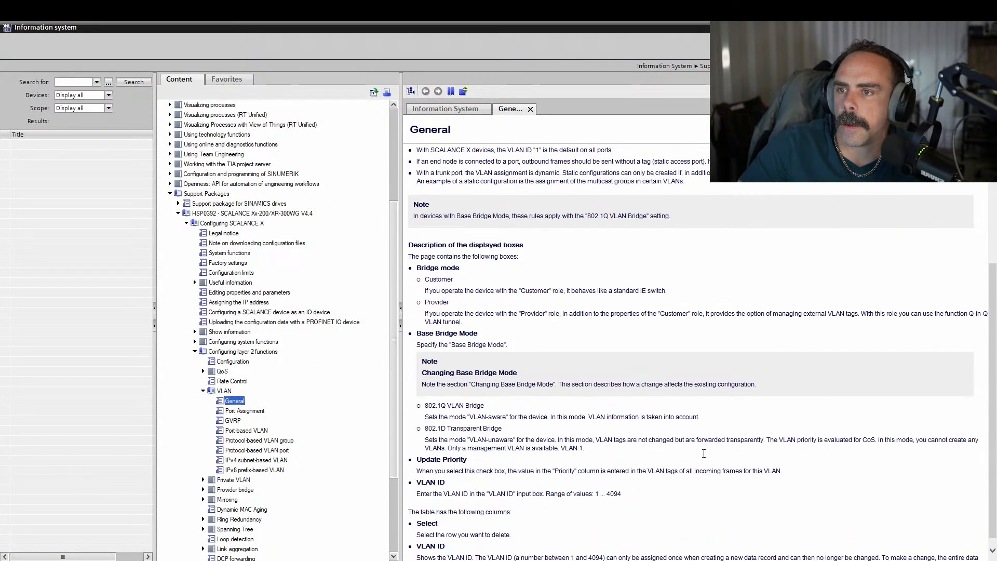
pyautogui.scroll(-6, 717, 458)
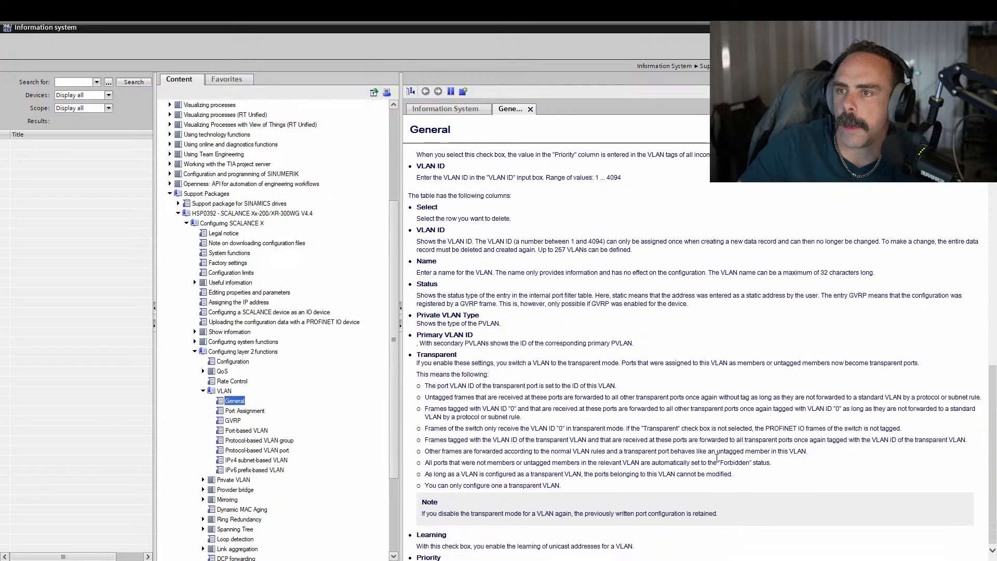
pyautogui.scroll(-4, 716, 458)
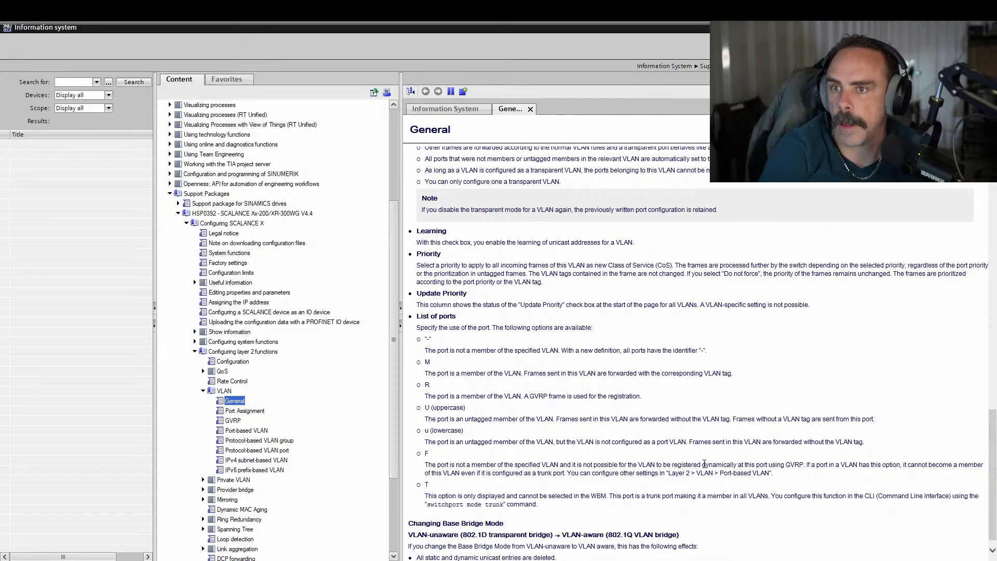
pyautogui.scroll(-1, 704, 464)
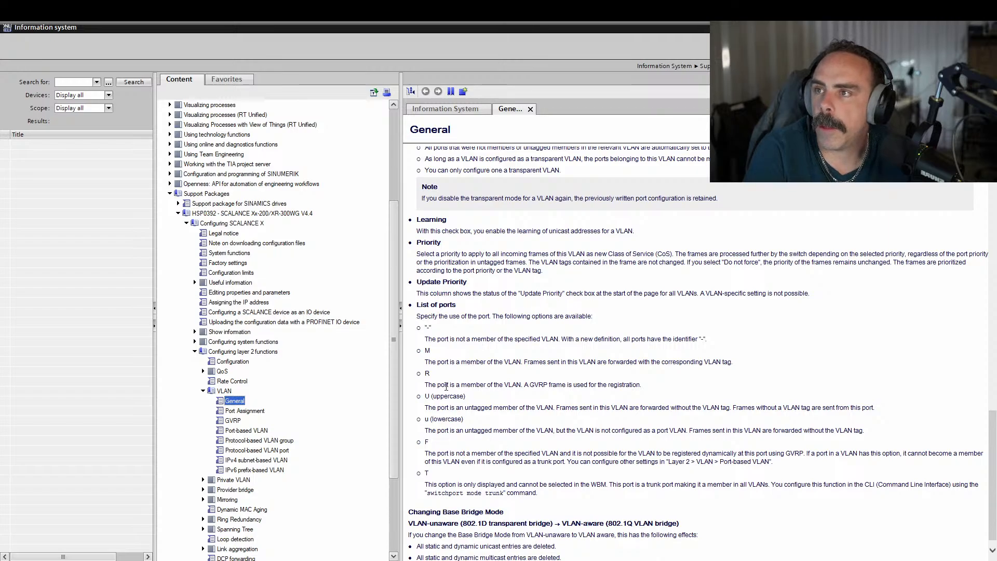
pyautogui.moveTo(139, 560)
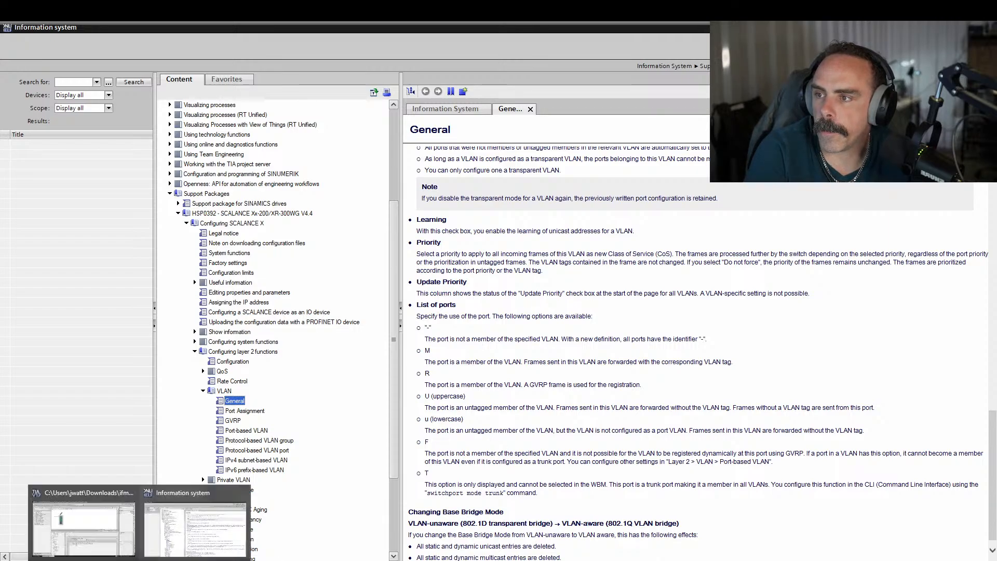
# Return to the TIA Portal project and set port P0.8 to - in the Siemens row of the general VLAN table
pyautogui.click(114, 532)
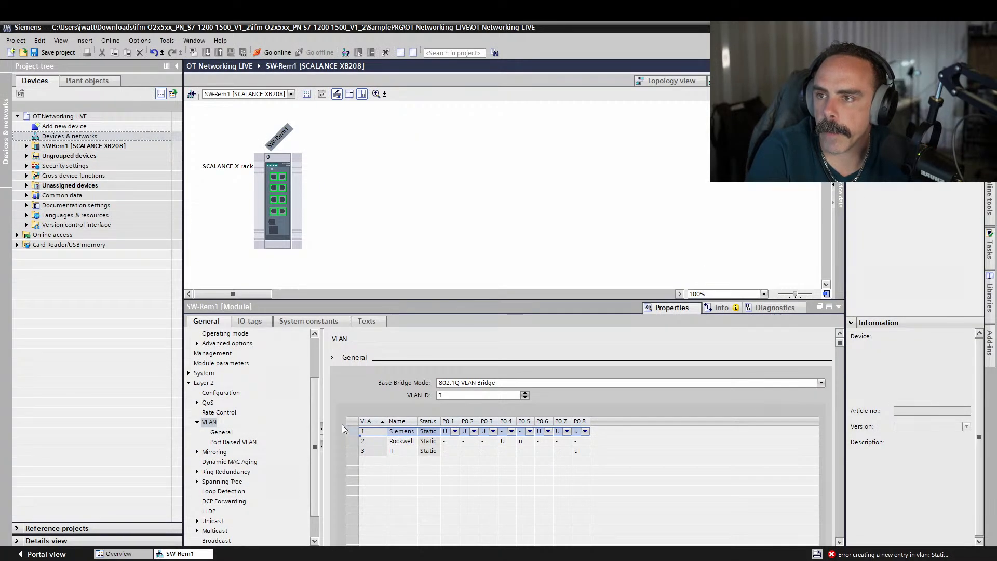
pyautogui.click(233, 441)
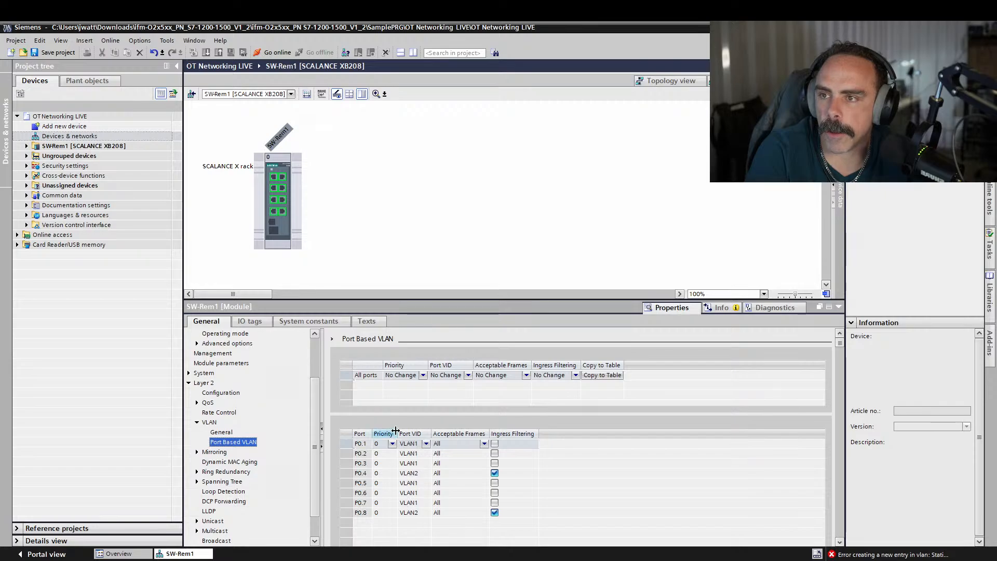
pyautogui.moveTo(372, 434); pyautogui.dragTo(429, 434)
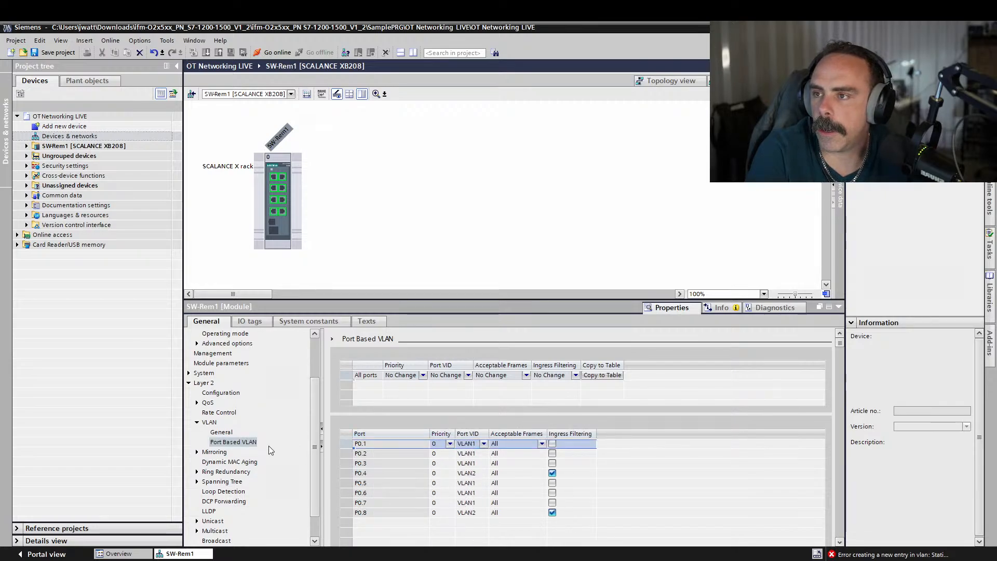
pyautogui.click(221, 432)
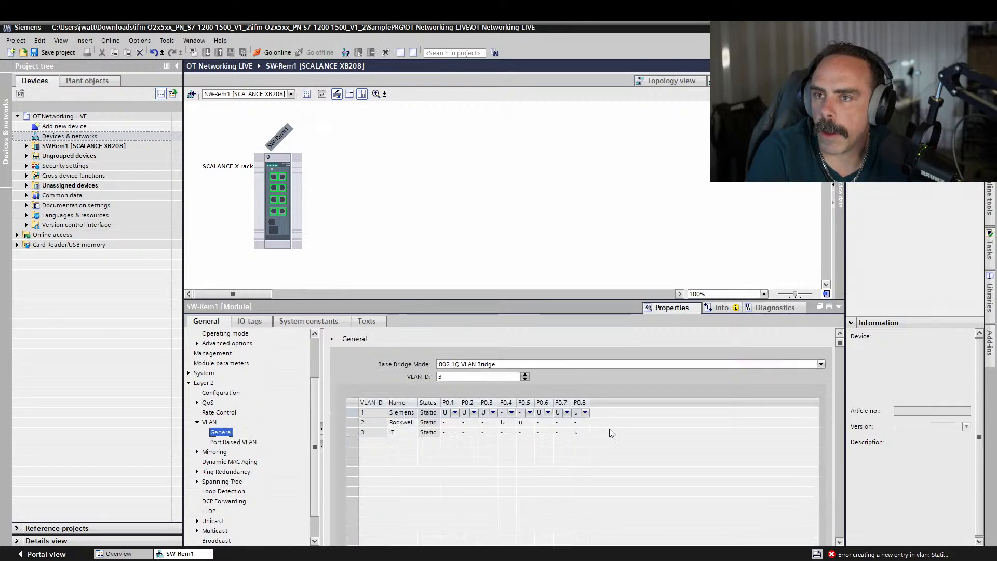
pyautogui.click(585, 412)
pyautogui.click(579, 424)
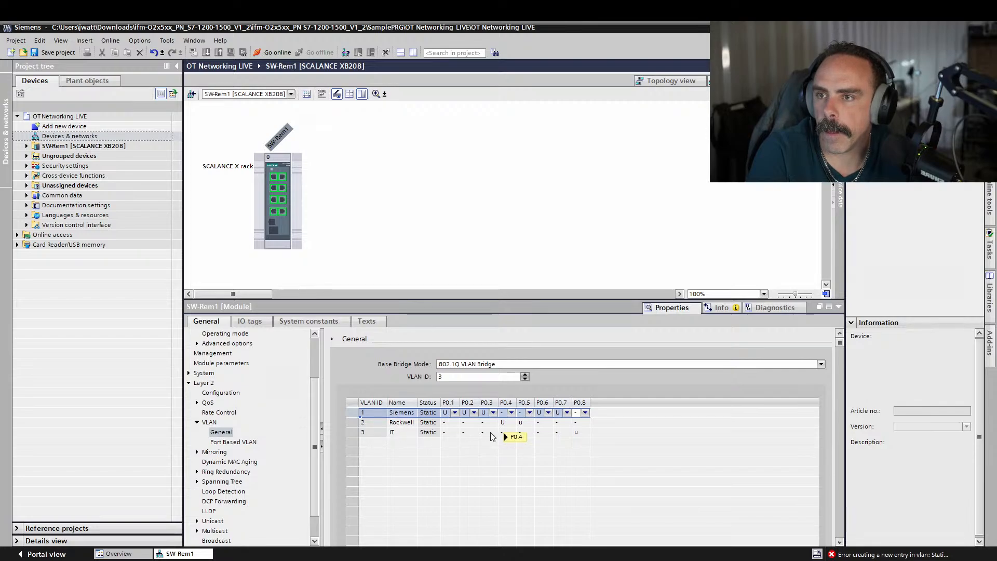
# Set the Port VID of port P0.8 to VLAN3 in the port-based VLAN settings
pyautogui.click(233, 441)
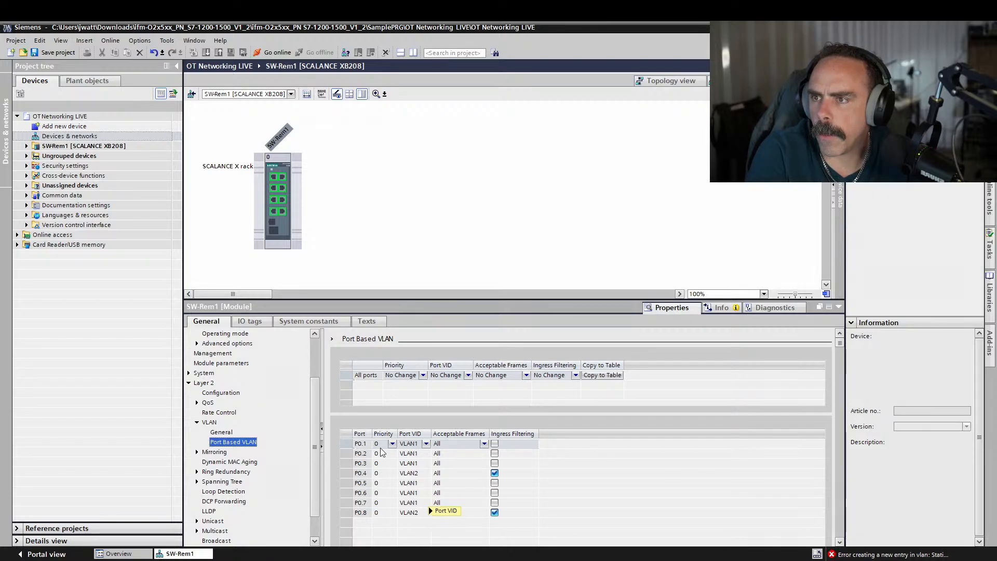
pyautogui.click(246, 431)
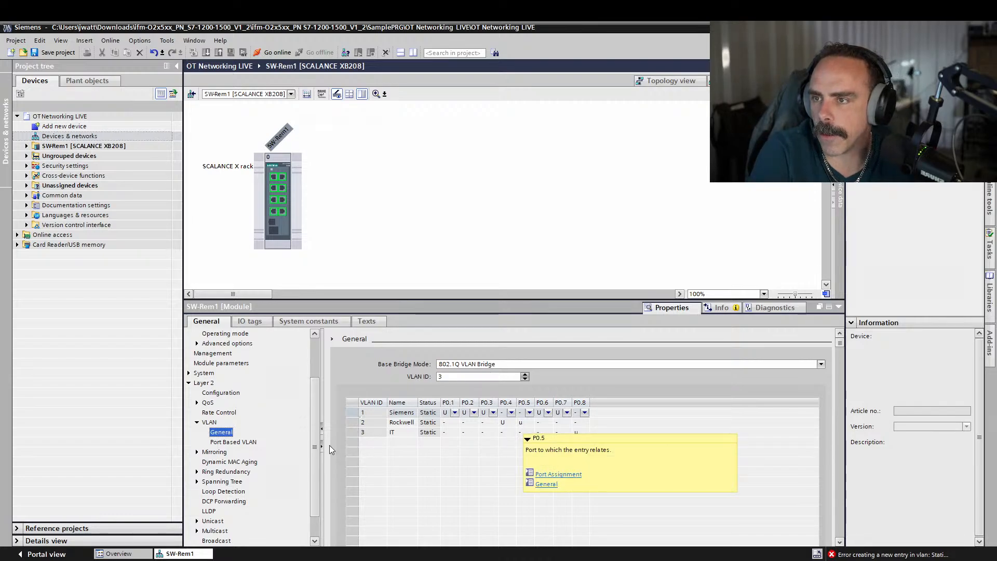
pyautogui.click(232, 442)
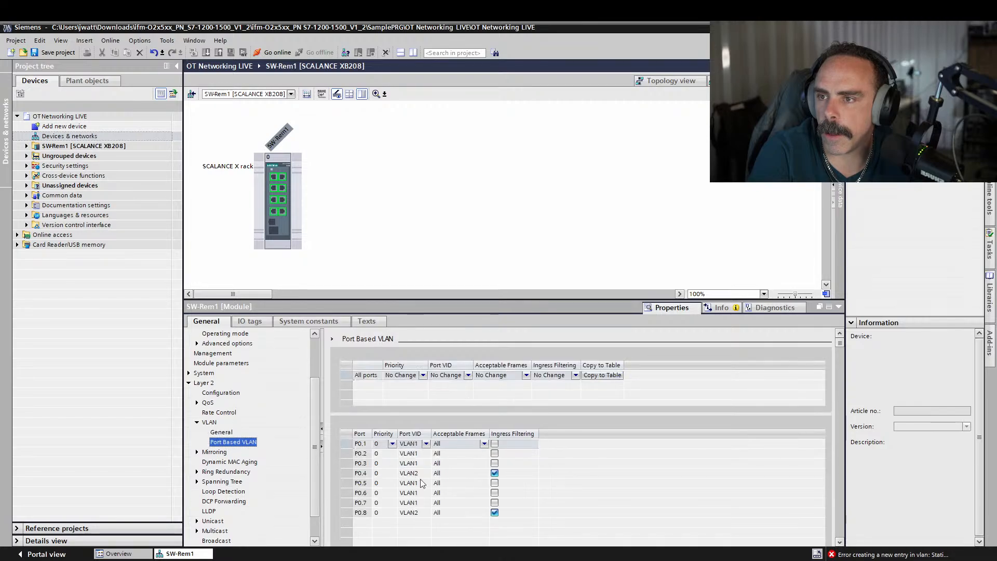
pyautogui.click(425, 513)
pyautogui.click(427, 512)
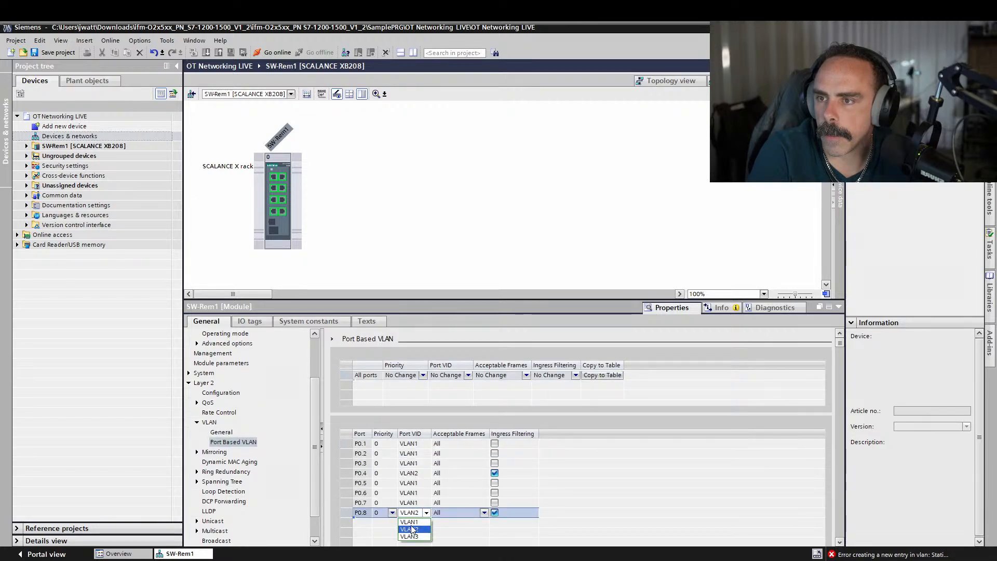
pyautogui.click(410, 521)
pyautogui.click(426, 513)
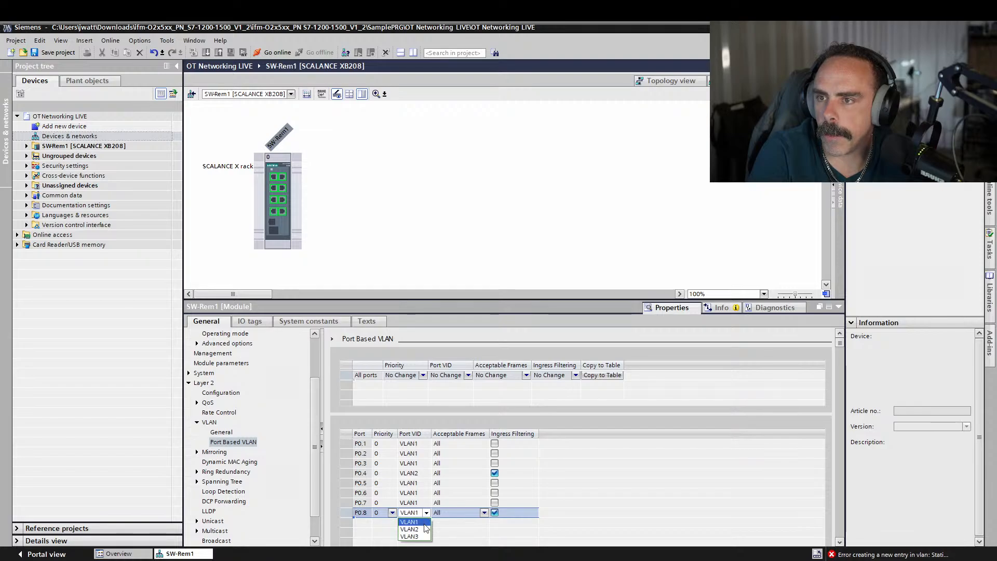
pyautogui.click(411, 541)
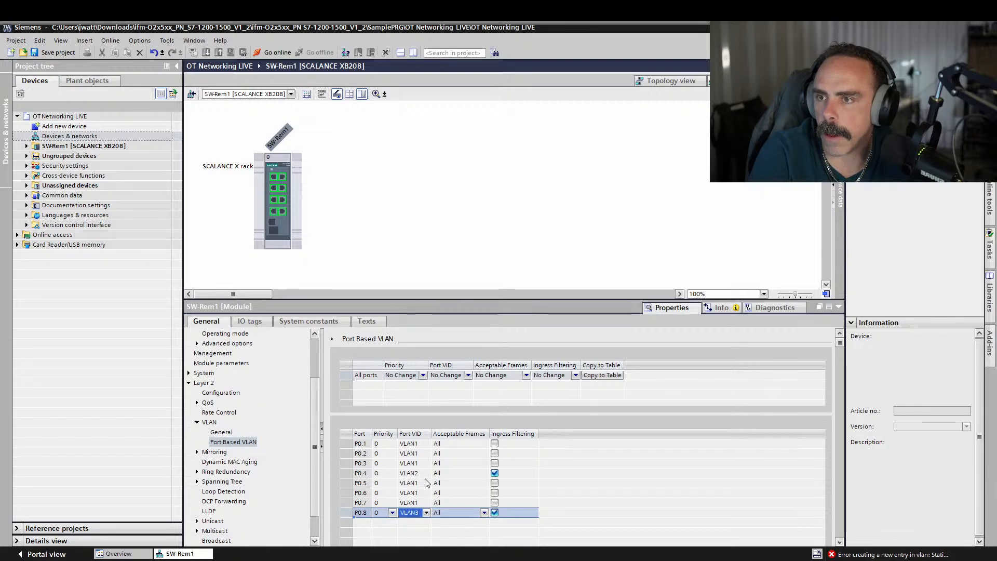
# Set the Port VID of port P0.5 to VLAN2 and return to the general VLAN table
pyautogui.click(426, 483)
pyautogui.click(427, 483)
pyautogui.click(421, 500)
pyautogui.click(224, 432)
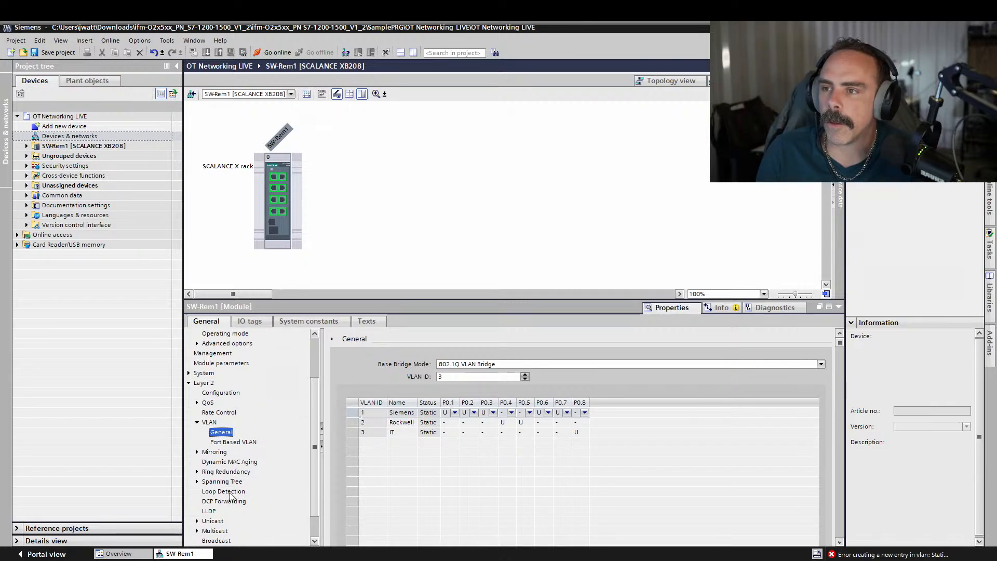
pyautogui.scroll(-1, 295, 481)
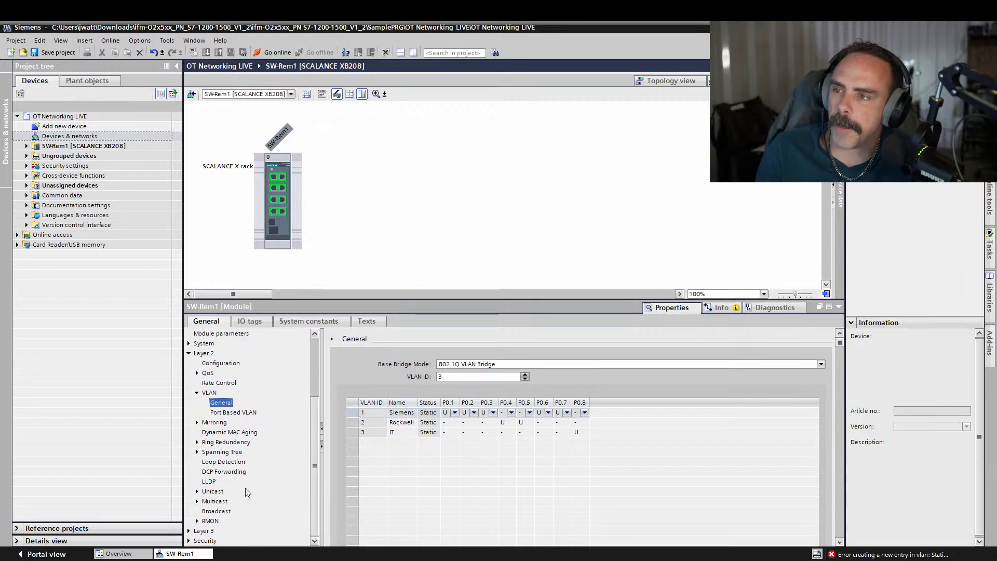
pyautogui.scroll(3, 265, 491)
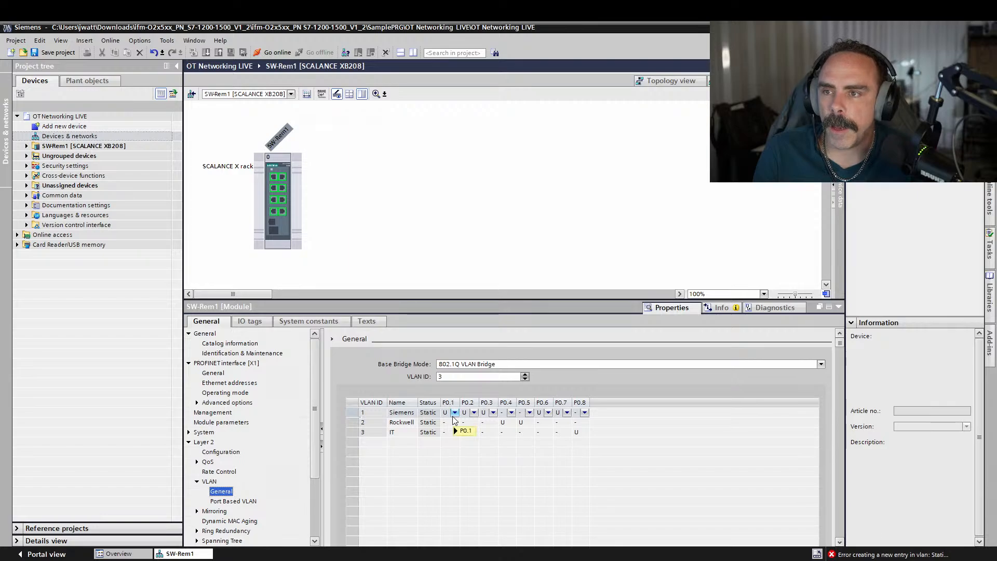
# In the general VLAN table, set port P0.5 to - in the Rockwell row and u in the Siemens row
pyautogui.click(528, 423)
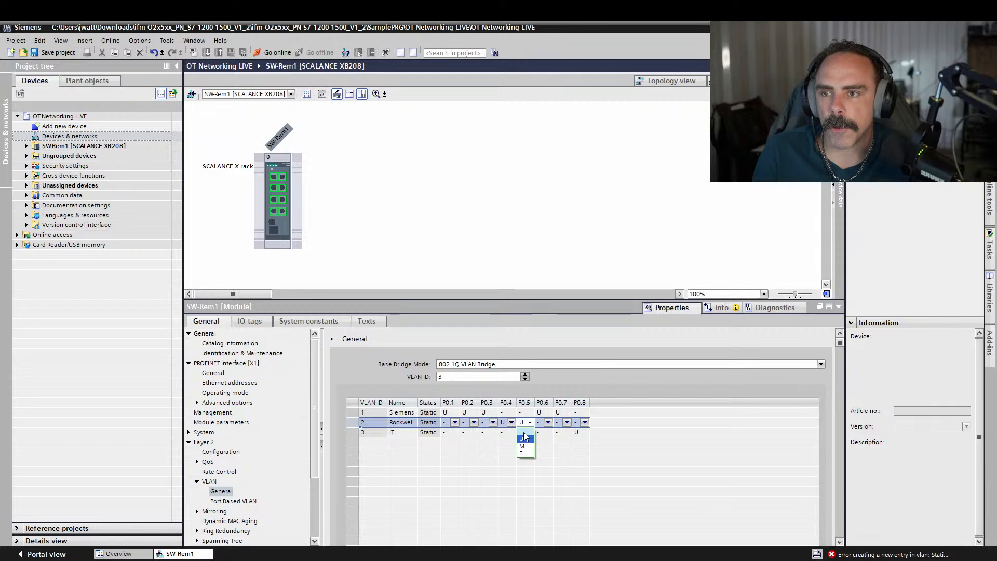
pyautogui.click(524, 439)
pyautogui.click(528, 413)
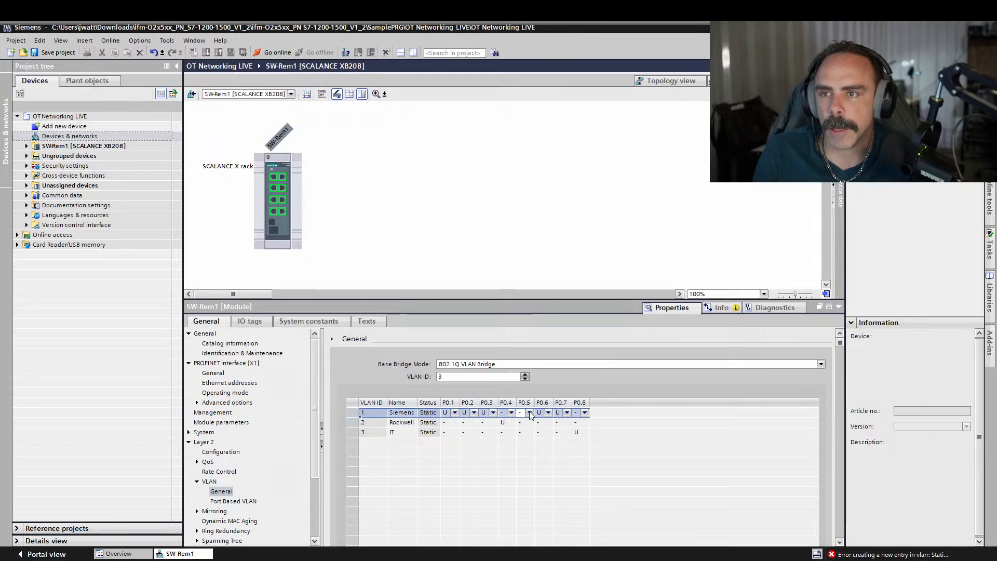
pyautogui.click(523, 429)
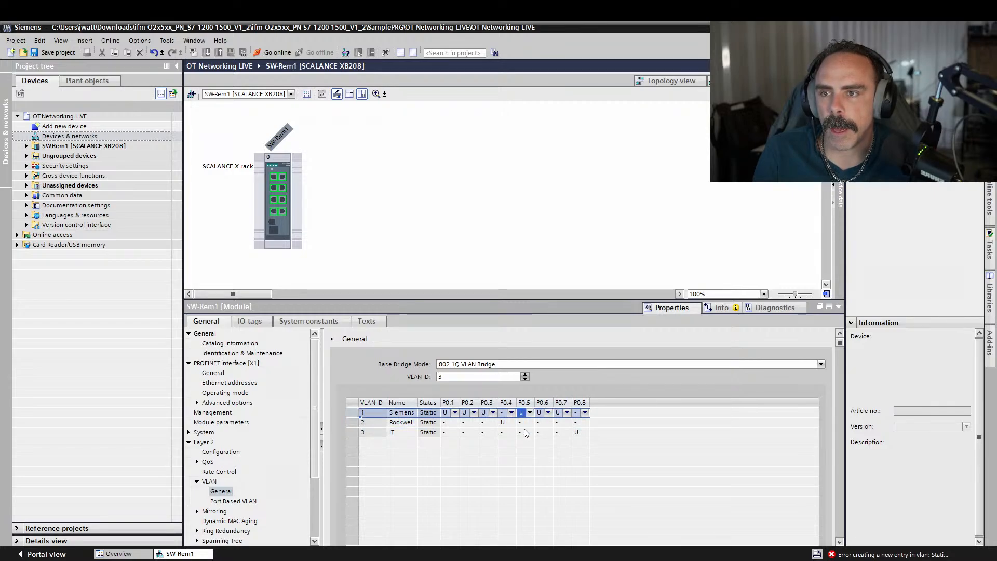
# Set the Port VID of port P0.5 to VLAN1 in the port-based VLAN settings and save the project
pyautogui.click(235, 501)
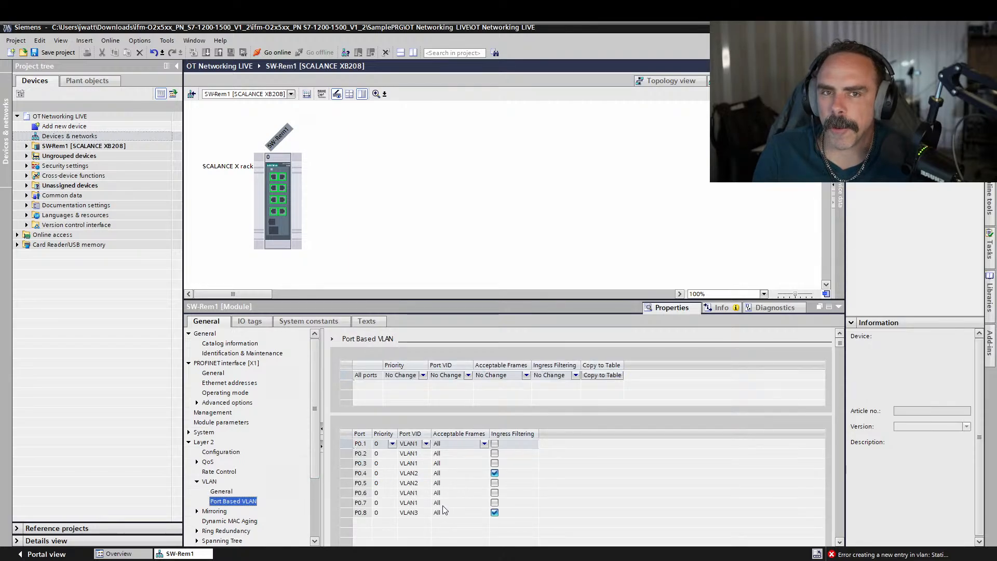
pyautogui.click(428, 487)
pyautogui.click(427, 484)
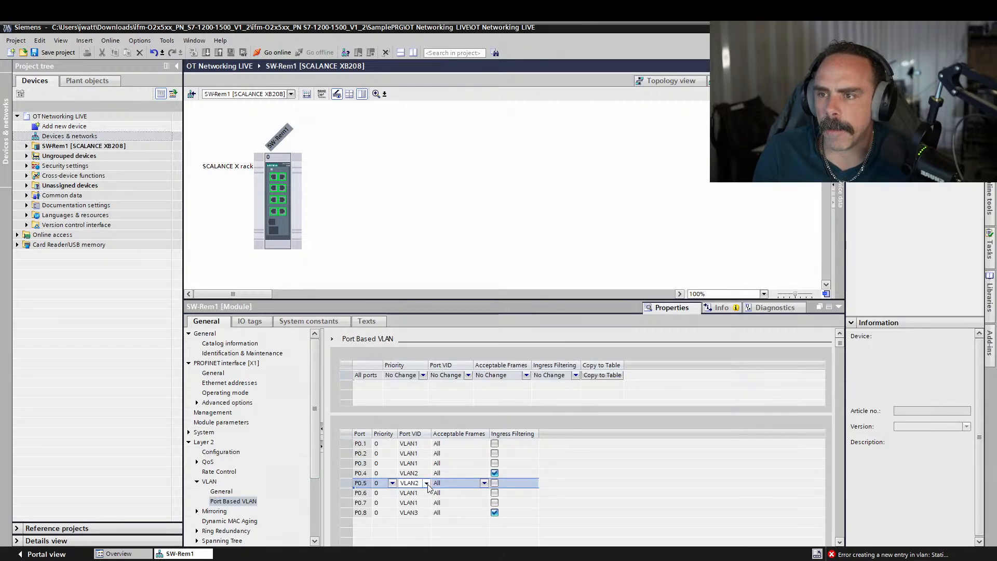
pyautogui.click(419, 496)
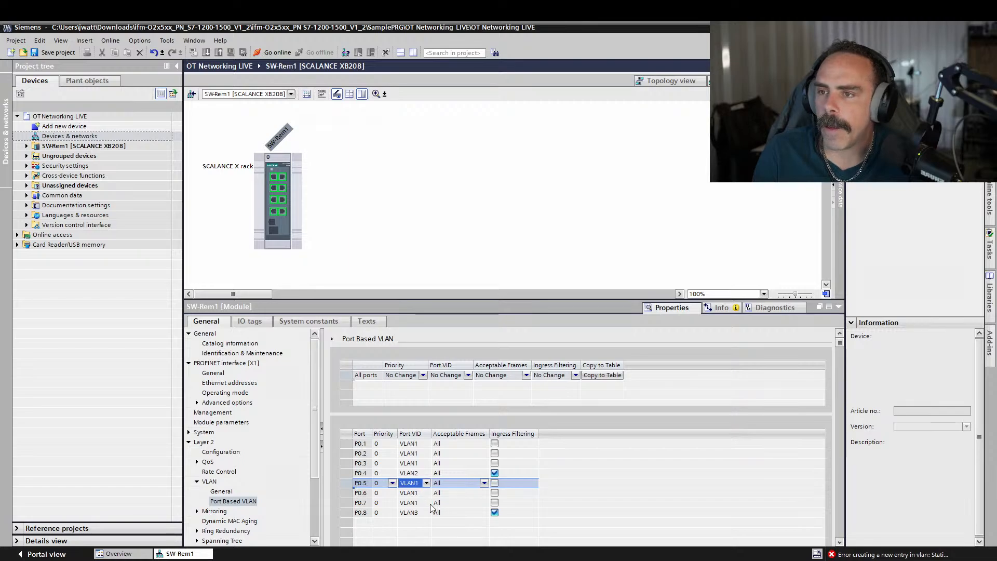
pyautogui.click(228, 491)
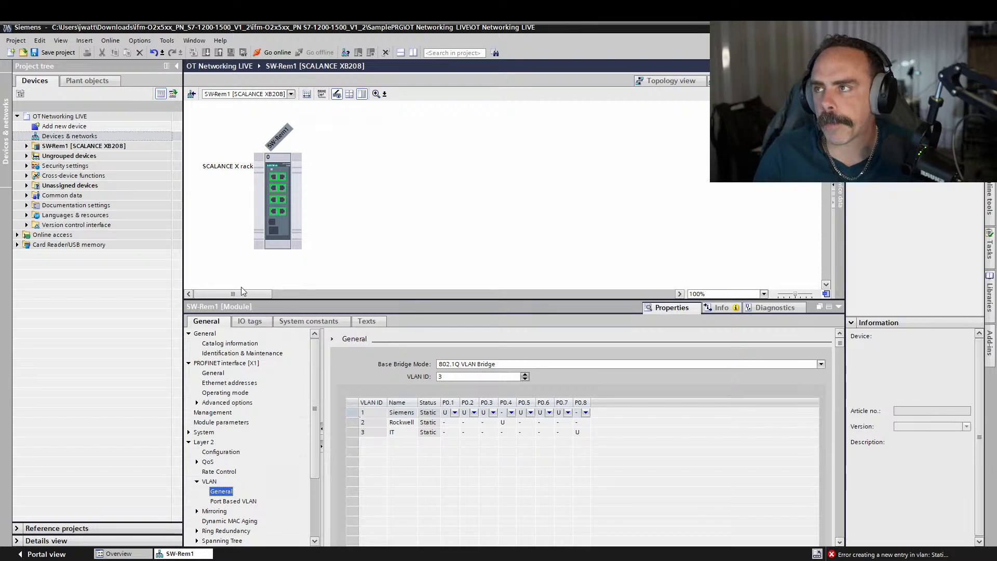
pyautogui.click(48, 54)
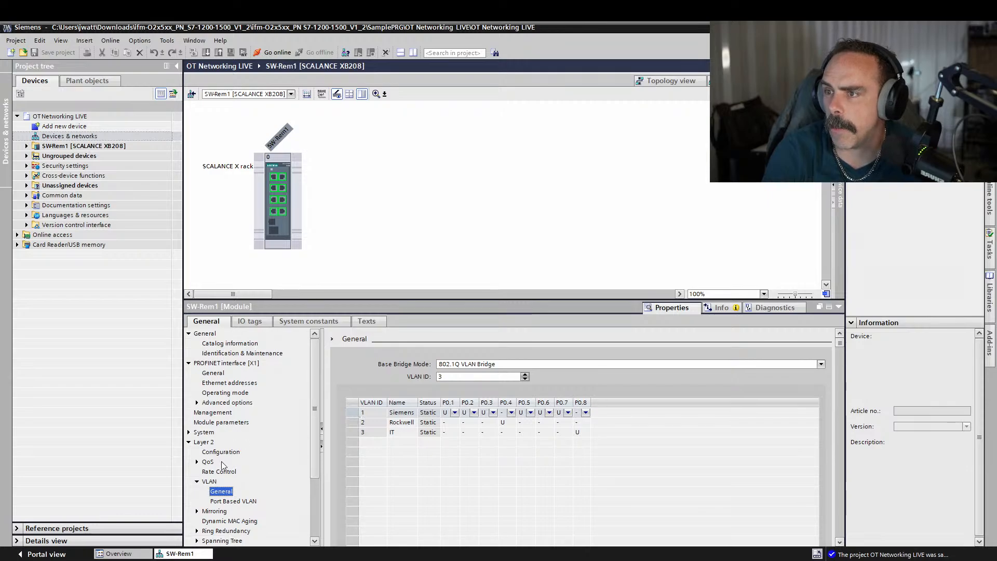
# Open the Layer 2 ring redundancy settings, keep ring redundancy enabled and keep ring ID 1
pyautogui.click(197, 482)
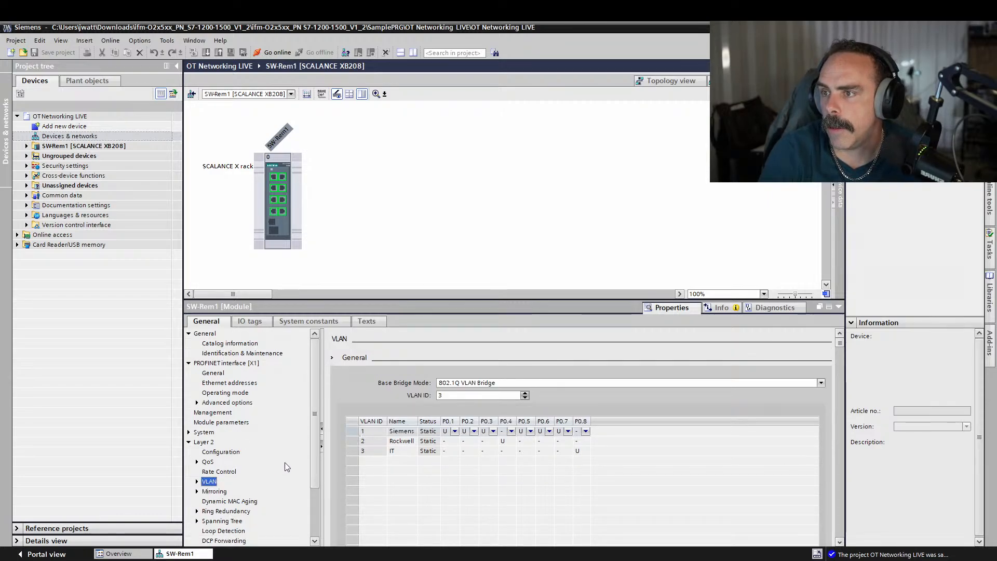
pyautogui.click(229, 511)
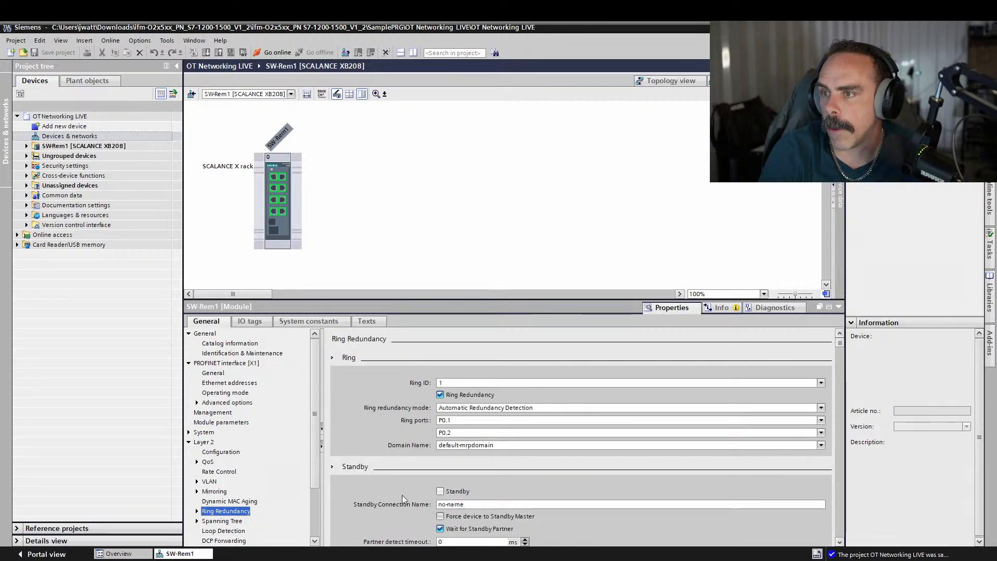
pyautogui.click(441, 395)
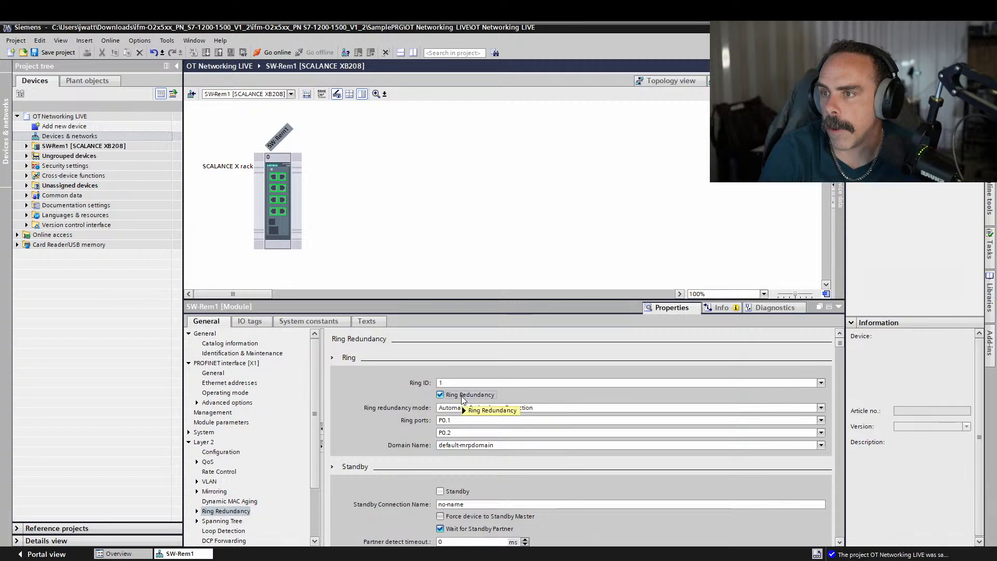
pyautogui.moveTo(463, 398)
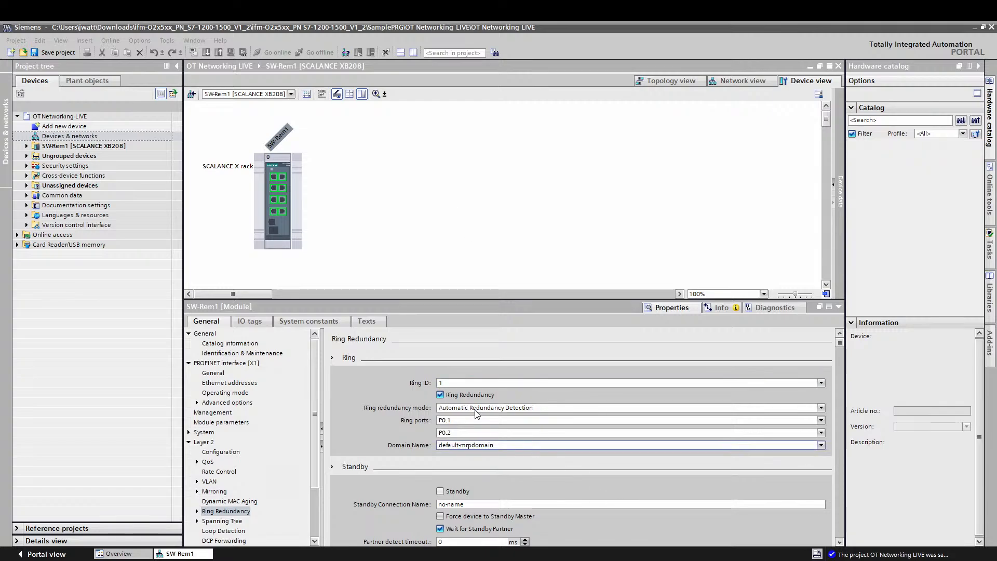
pyautogui.click(545, 382)
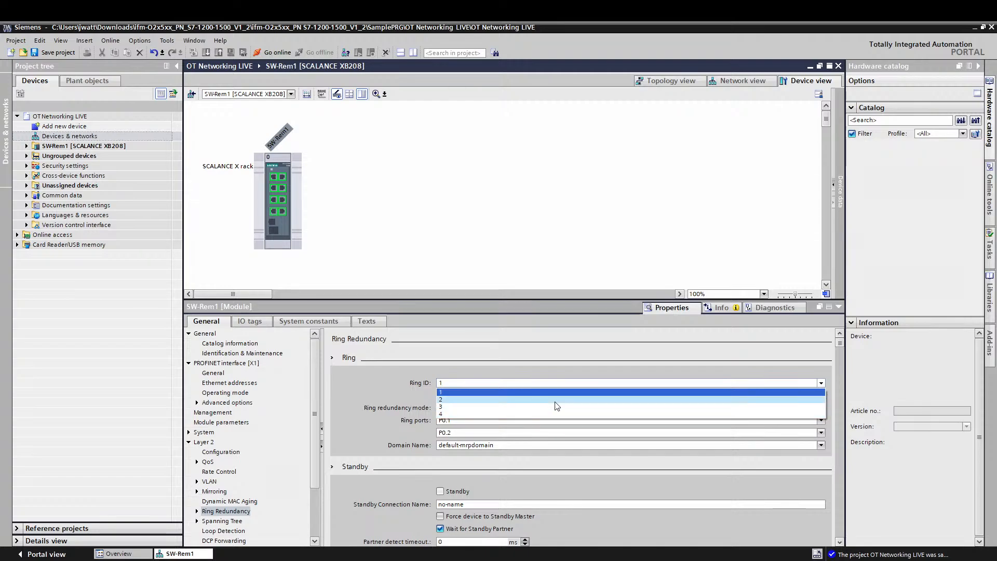
pyautogui.click(535, 384)
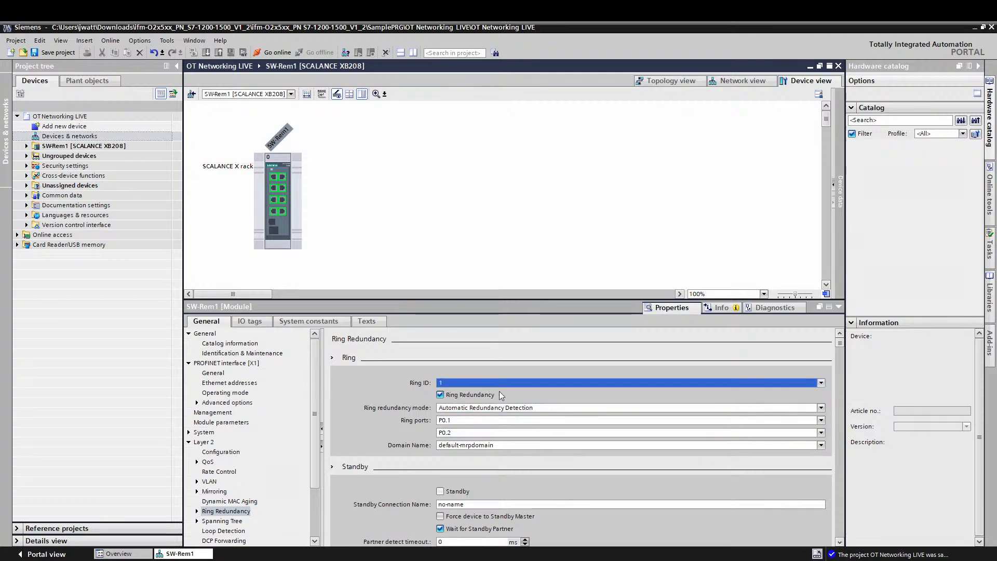
# Set the second ring port to P0.5 and the ring's domain name to mrpdomain-1
pyautogui.click(463, 432)
pyautogui.click(472, 470)
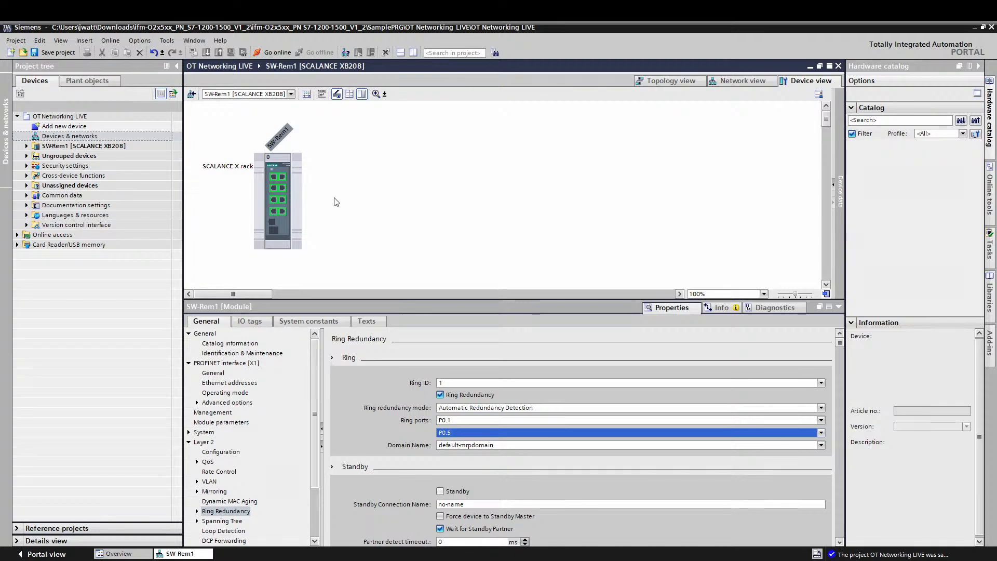
pyautogui.click(496, 444)
pyautogui.click(463, 456)
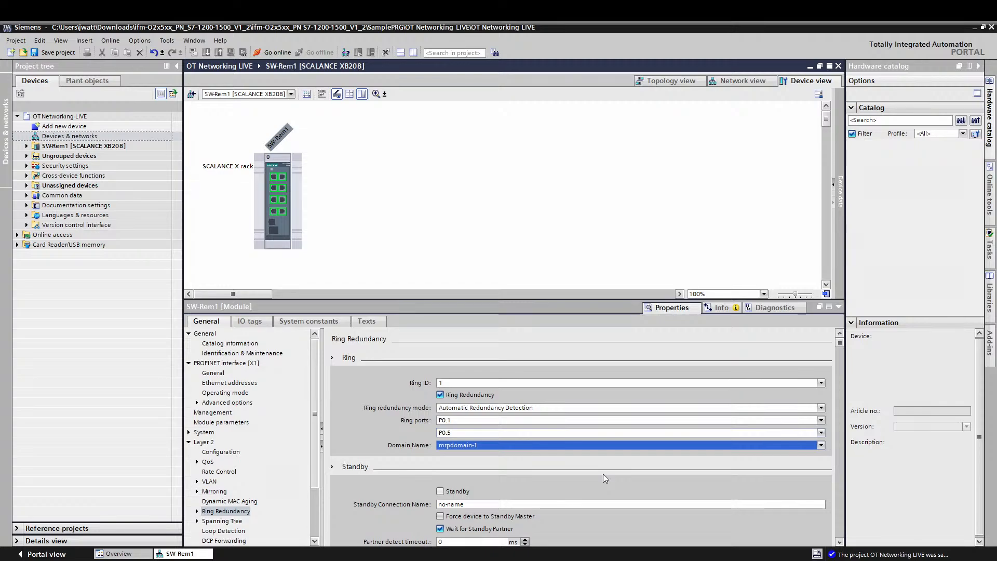
# Review the standby settings below the ring section and the subsections of Ring Redundancy
pyautogui.scroll(-4, 603, 473)
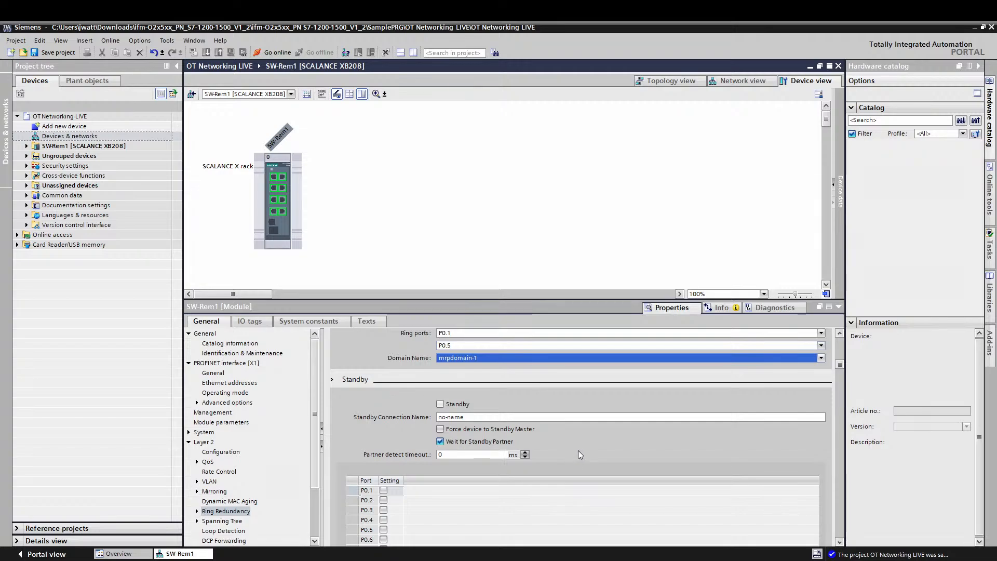
pyautogui.scroll(-1, 578, 451)
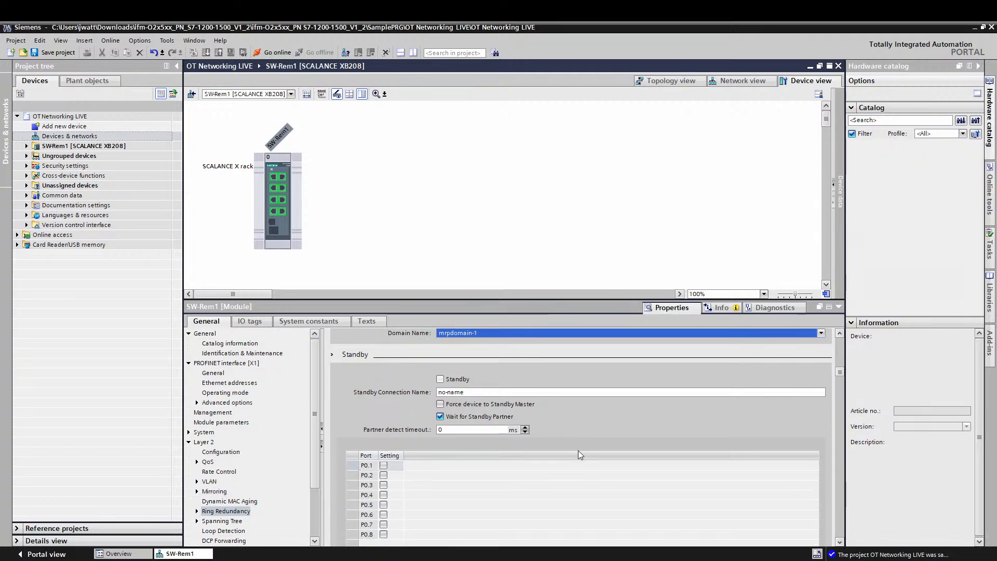
pyautogui.scroll(-1, 317, 411)
pyautogui.scroll(-1, 320, 415)
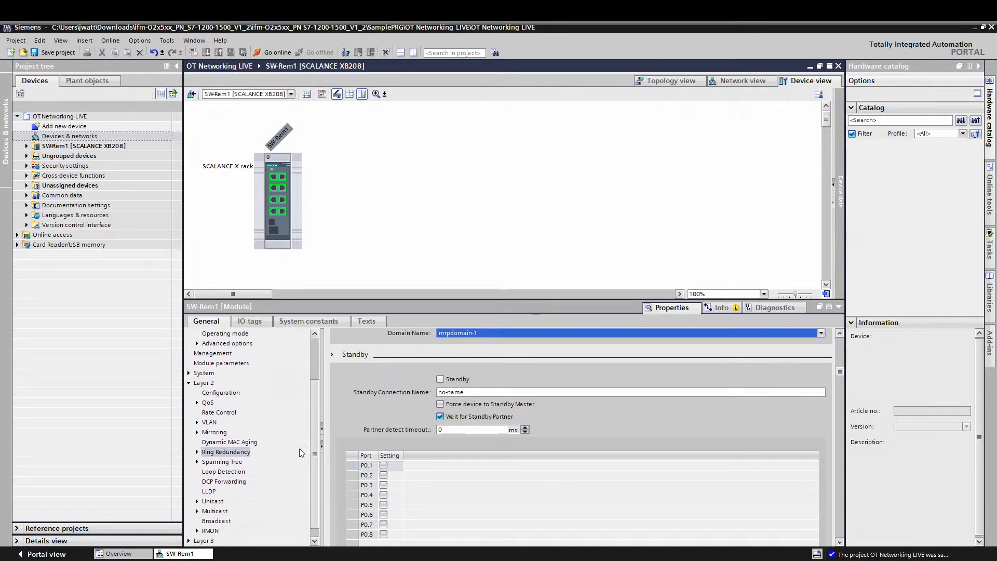
pyautogui.click(197, 451)
pyautogui.click(216, 462)
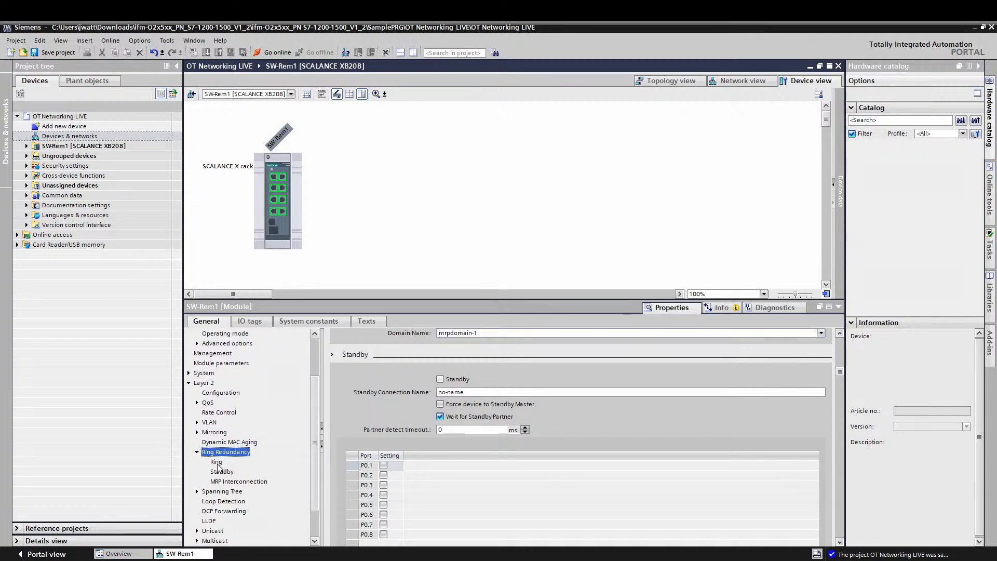
pyautogui.click(234, 452)
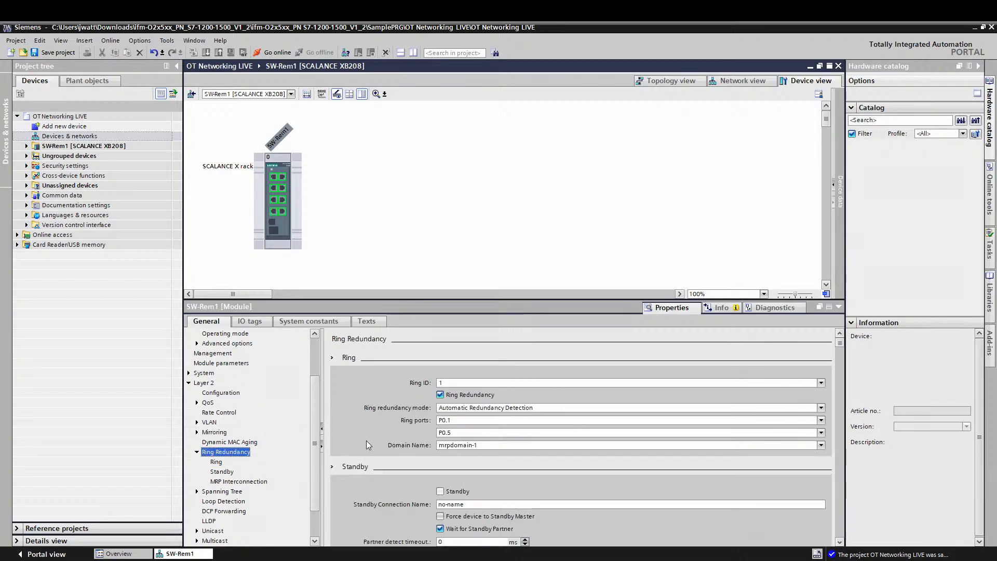
# In the Ring subsection, try MRP Manager as the ring redundancy mode, but settle on MRP Client
pyautogui.click(216, 462)
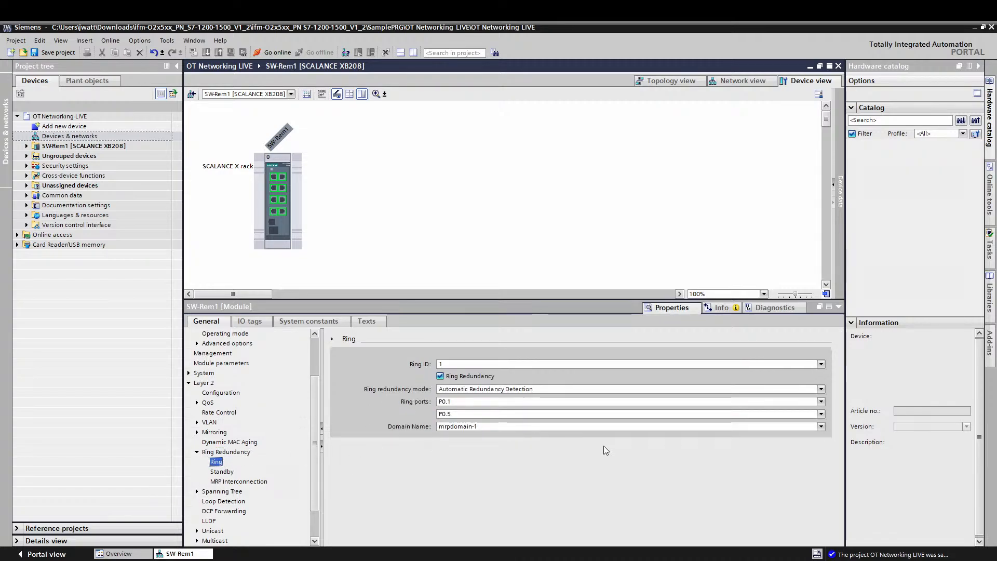
pyautogui.click(551, 388)
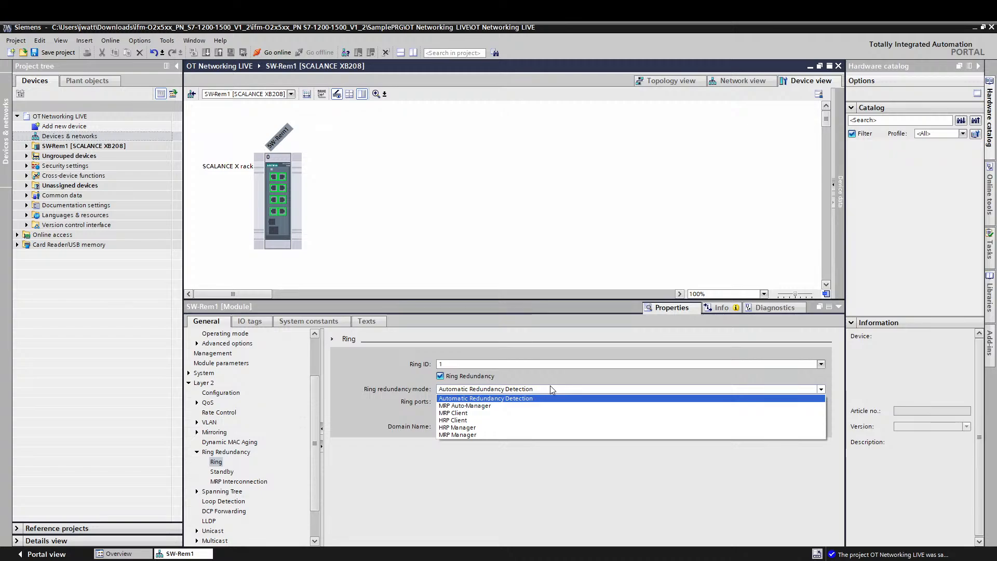
pyautogui.click(484, 434)
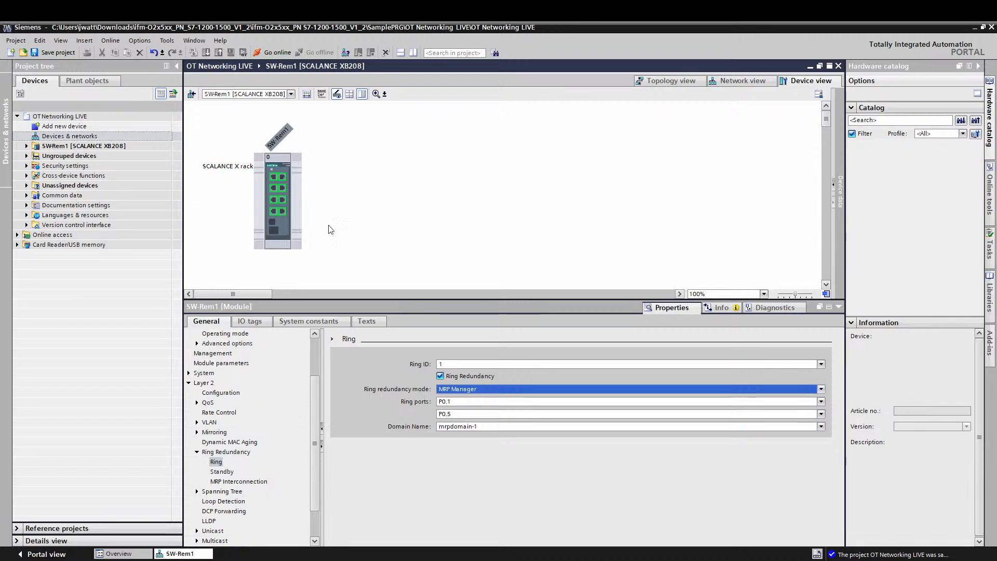
pyautogui.click(492, 388)
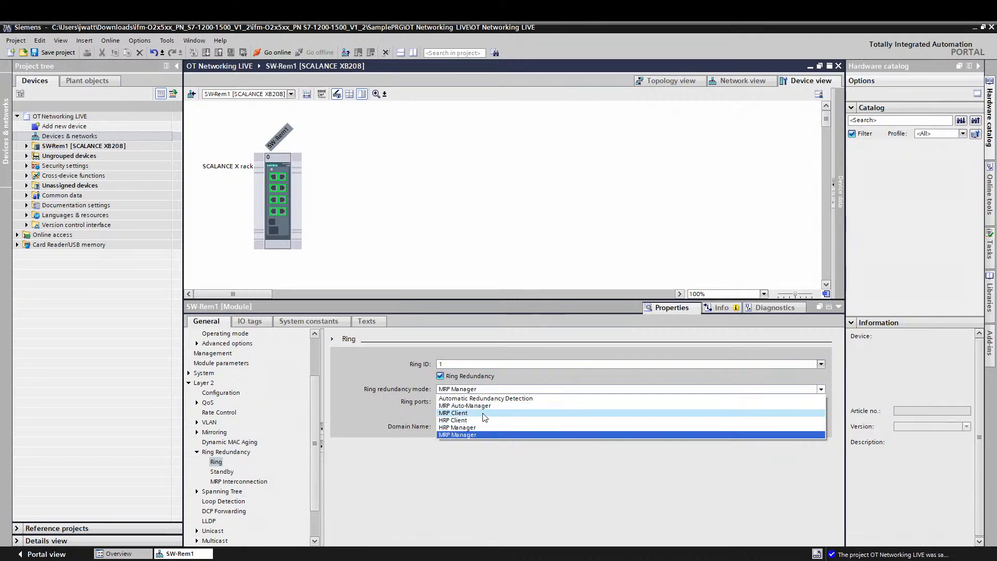
pyautogui.click(475, 415)
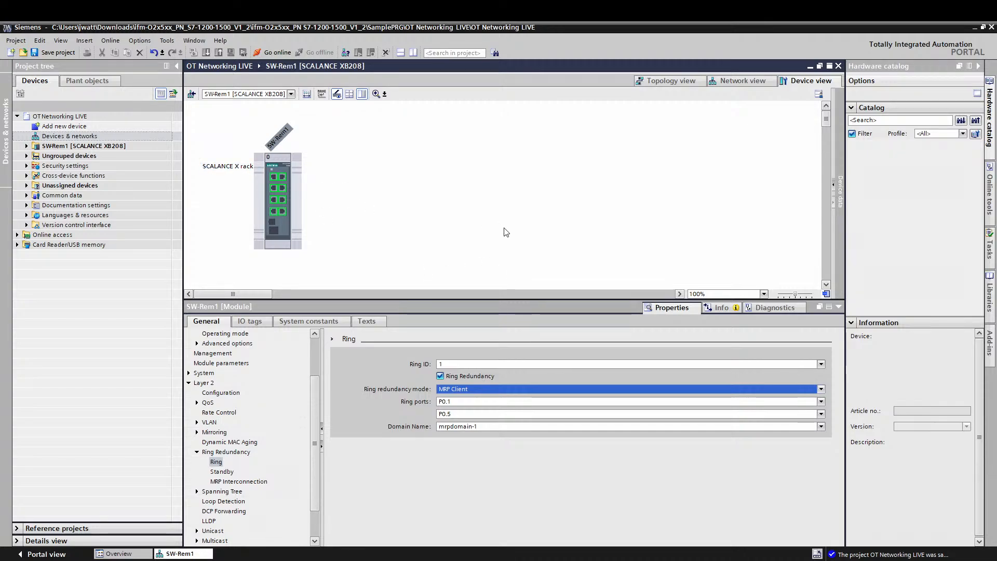
# Set the ring redundancy mode of SW-Rem1 to Automatic Redundancy Detection
pyautogui.click(512, 389)
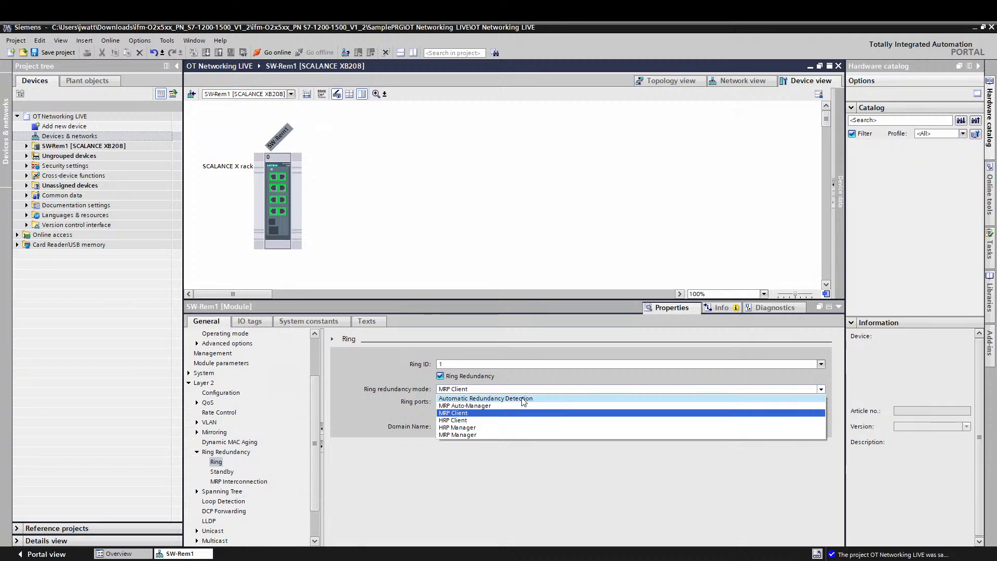
pyautogui.click(521, 398)
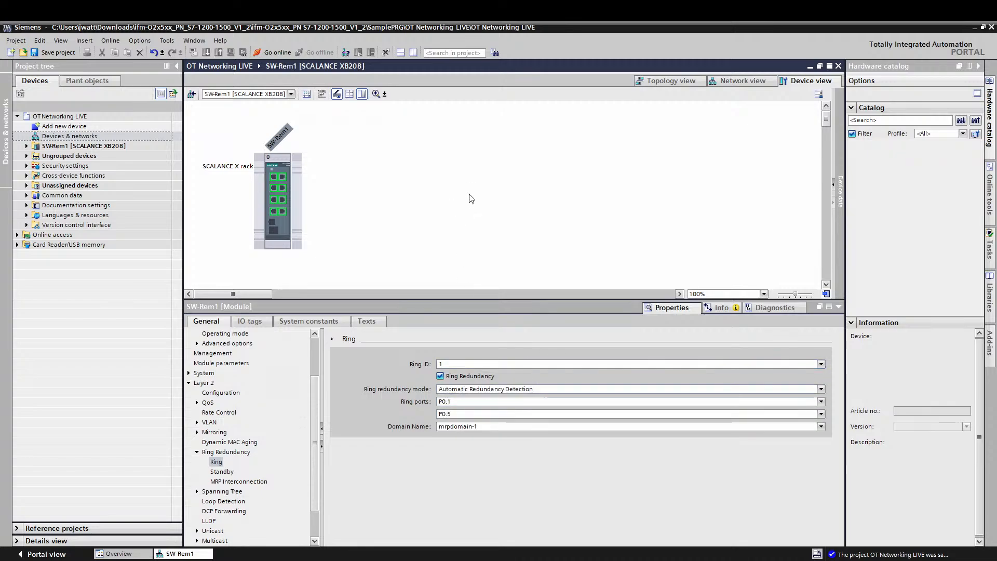
pyautogui.click(469, 195)
# In the network view, move the SW-Rem1 switch slightly aside and paste three copies of it
pyautogui.click(740, 79)
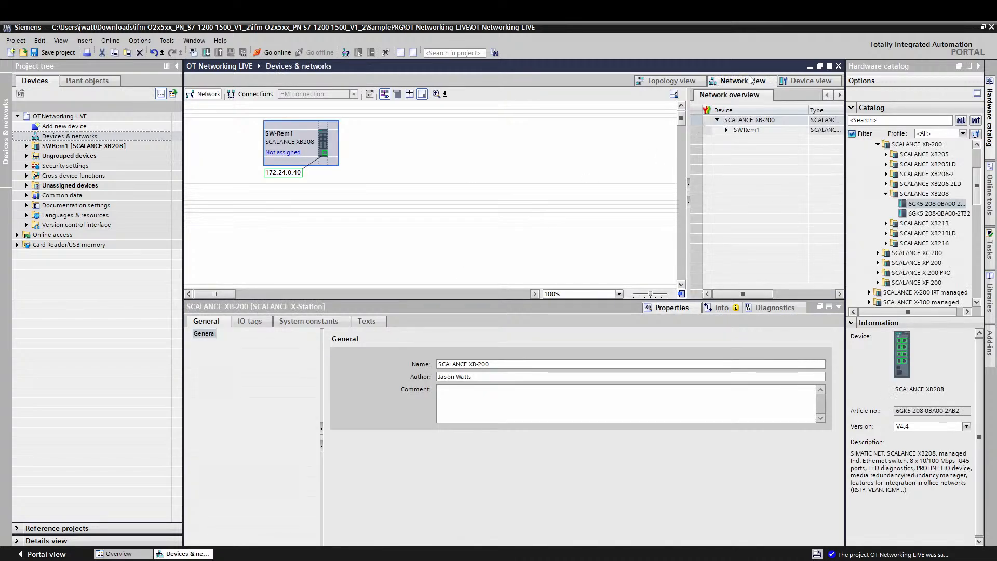
pyautogui.click(804, 83)
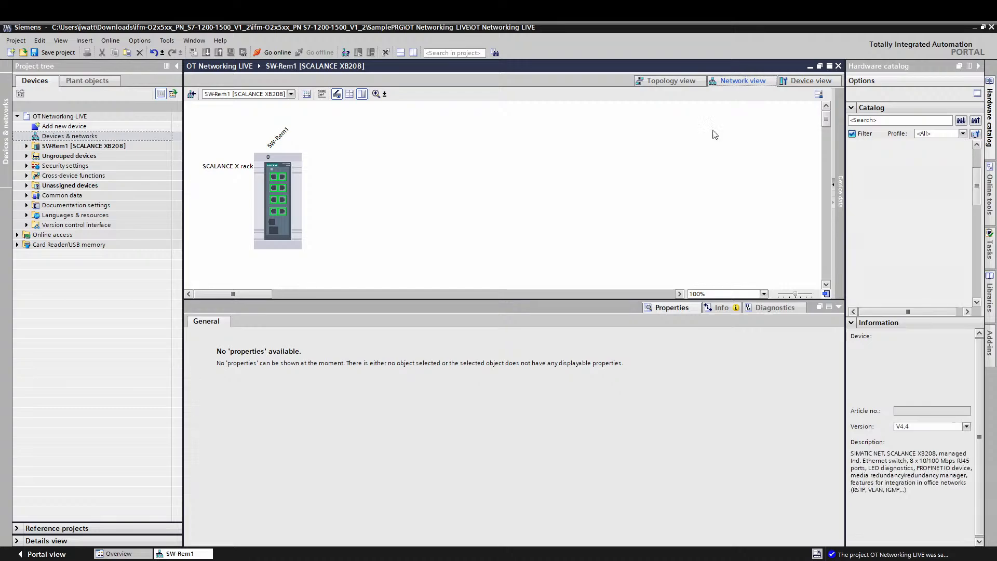
pyautogui.click(740, 82)
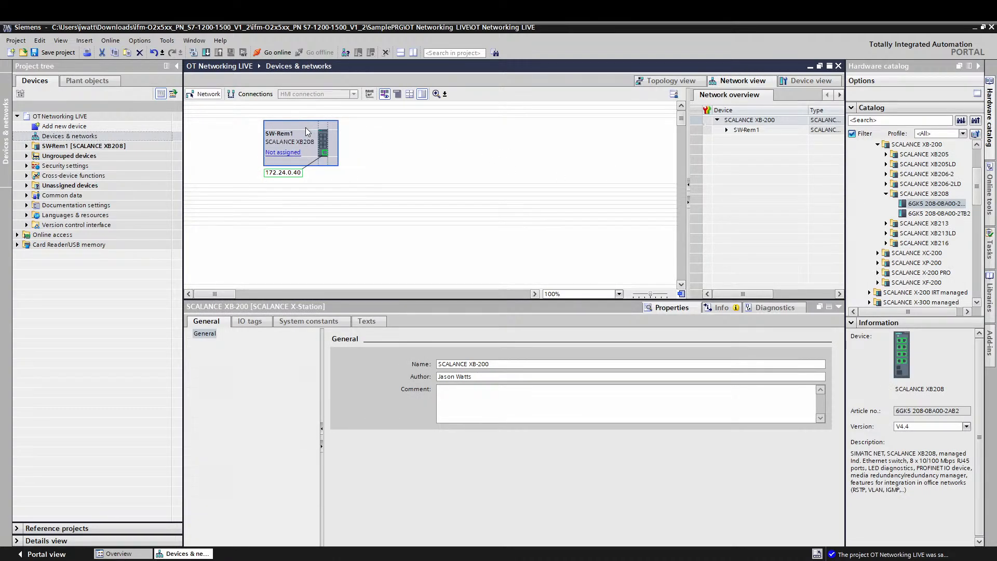
pyautogui.moveTo(305, 126); pyautogui.dragTo(340, 127)
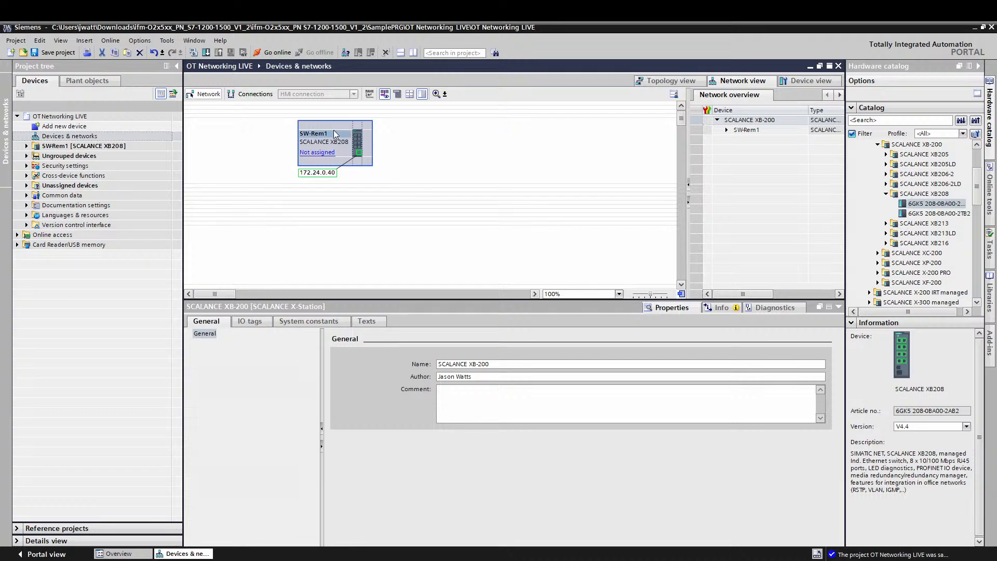
pyautogui.hotkey('ctrl', 'v')
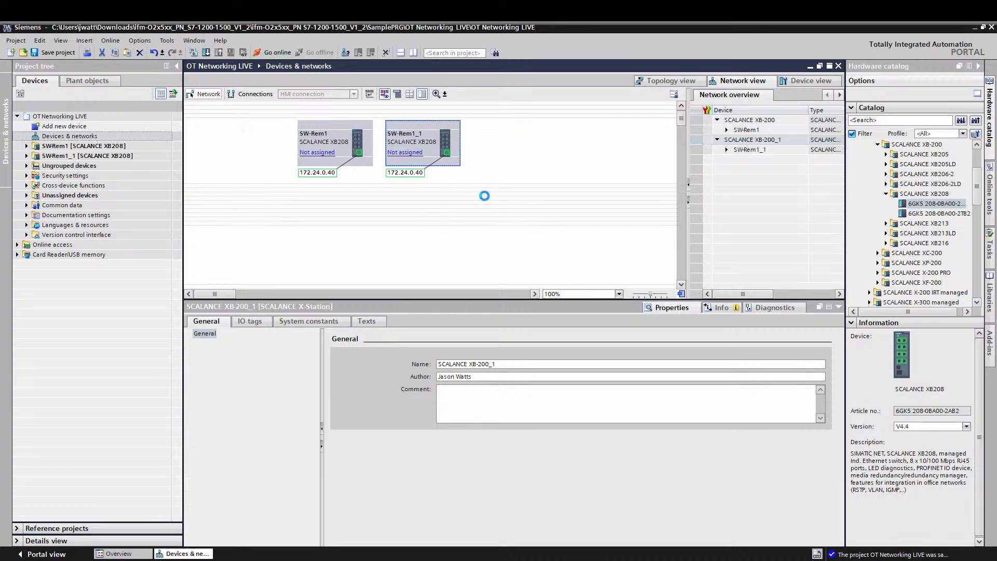
pyautogui.hotkey('ctrl', 'v')
pyautogui.hotkey('ctrl', 'v')
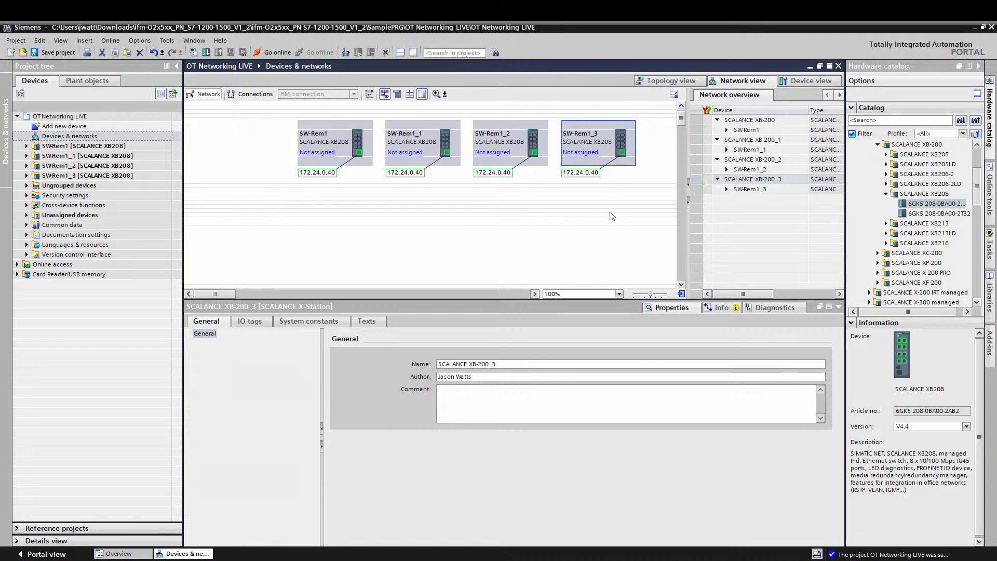
# Set the IP address of the first copied switch, SW-Rem1_1, to 172.24.0.41
pyautogui.click(419, 174)
pyautogui.click(415, 175)
pyautogui.click(452, 178)
pyautogui.press('BackSpace')
pyautogui.write('1')
# Set the IP address of the second copied switch, SW-Rem1_2, to 172.24.0.42
pyautogui.click(507, 176)
pyautogui.click(511, 176)
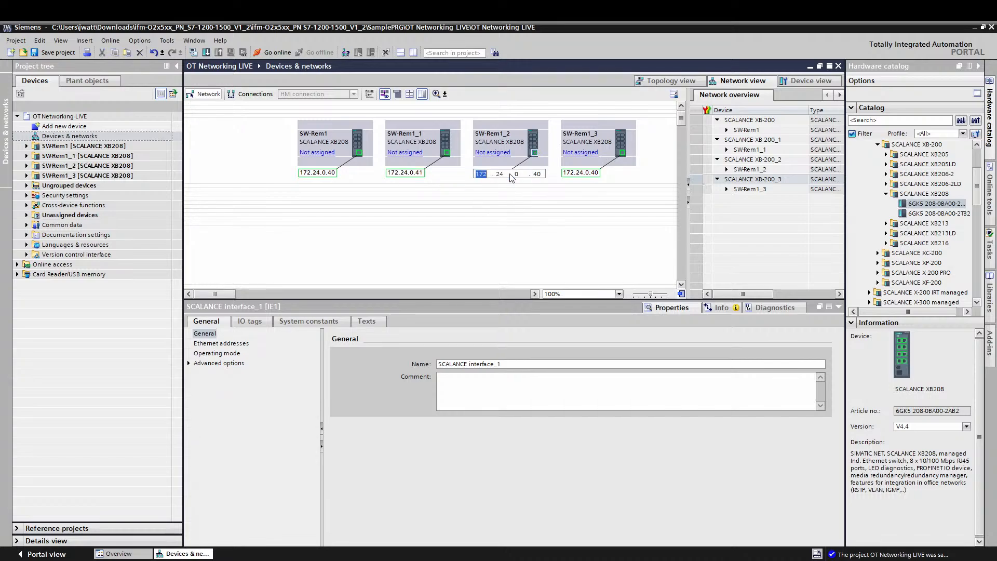
pyautogui.click(540, 175)
pyautogui.press('BackSpace')
pyautogui.write('2')
# Set the IP address of the third copied switch, SW-Rem1_3, to 172.24.0.43
pyautogui.click(596, 173)
pyautogui.click(598, 177)
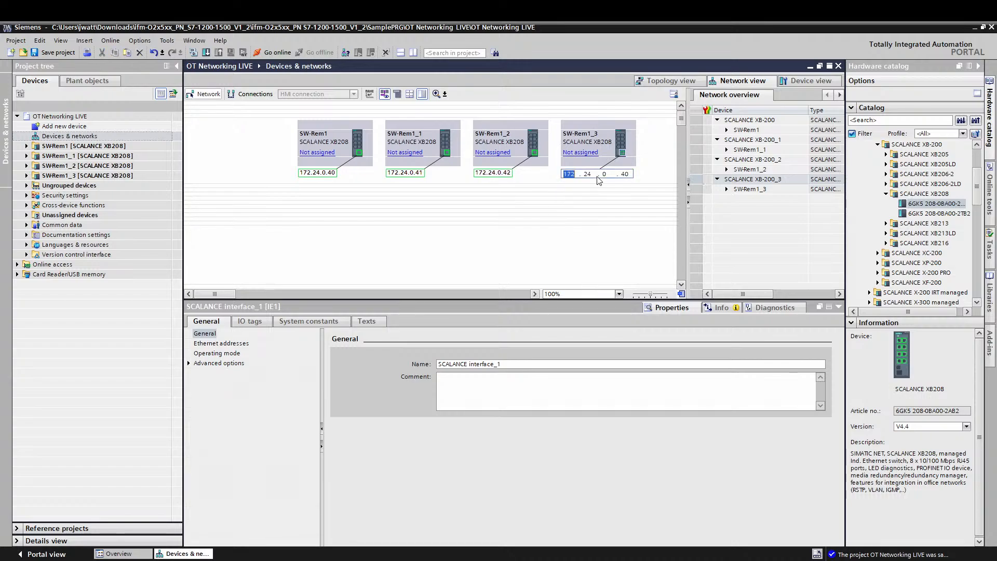
pyautogui.doubleClick(627, 174)
pyautogui.write('43')
pyautogui.press('Return')
pyautogui.click(574, 236)
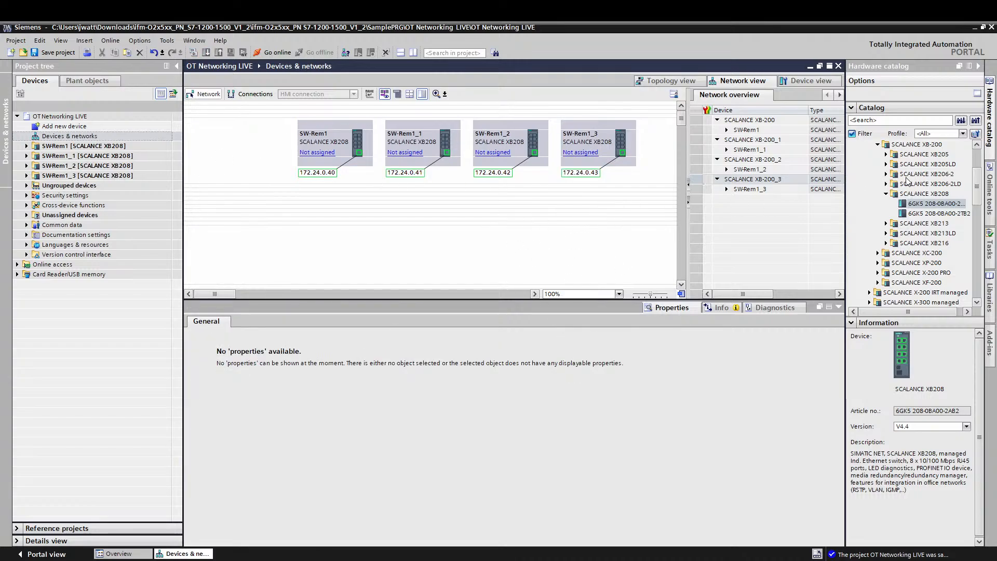
# Add a SIMATIC S7-1500 CPU 1515TF-2 PN (6ES7 515-2UM01-0AB0) to the network, in front of the SW-Rem1 switch
pyautogui.moveTo(979, 187); pyautogui.dragTo(980, 185)
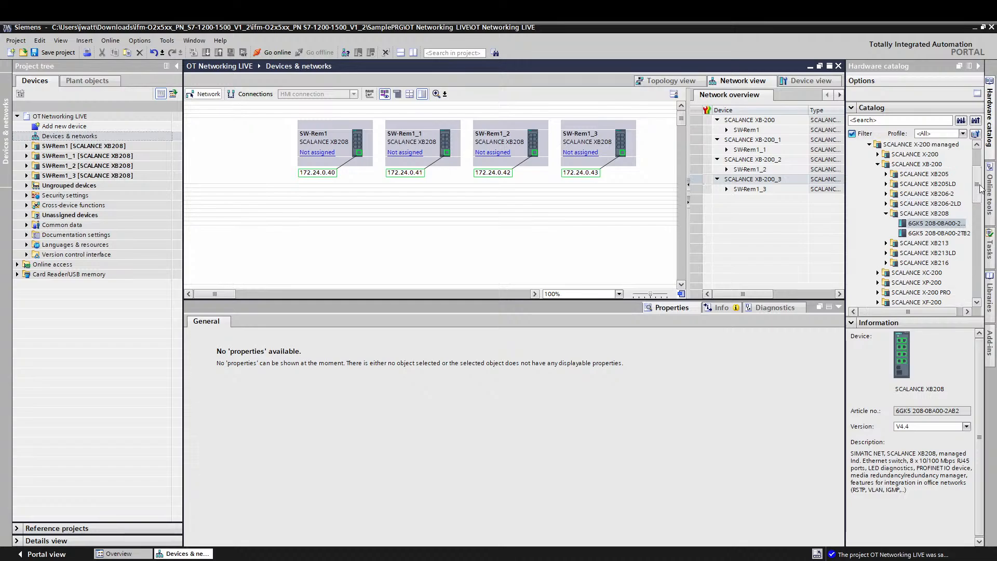
pyautogui.scroll(2, 980, 185)
pyautogui.scroll(3, 857, 154)
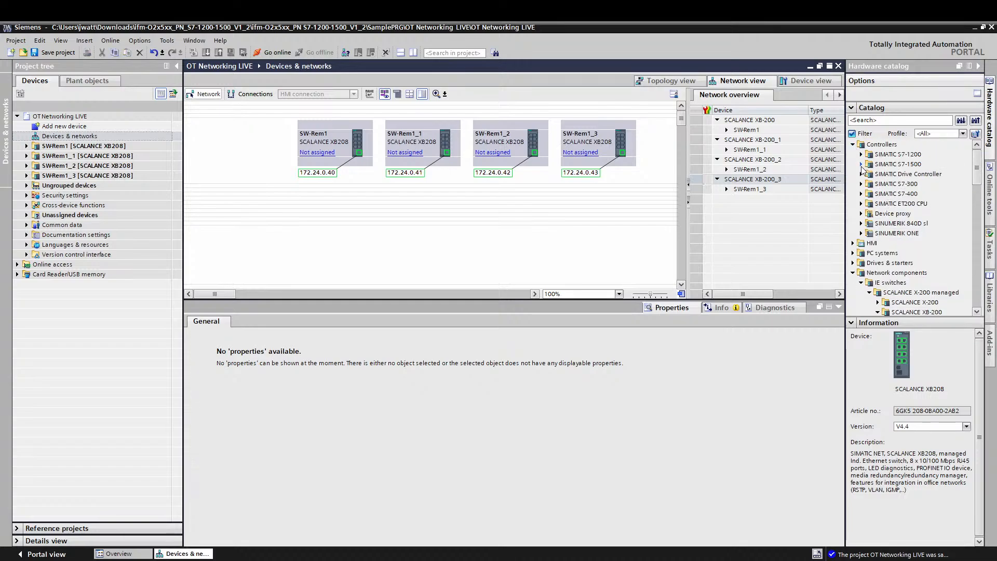
pyautogui.click(861, 164)
pyautogui.click(870, 174)
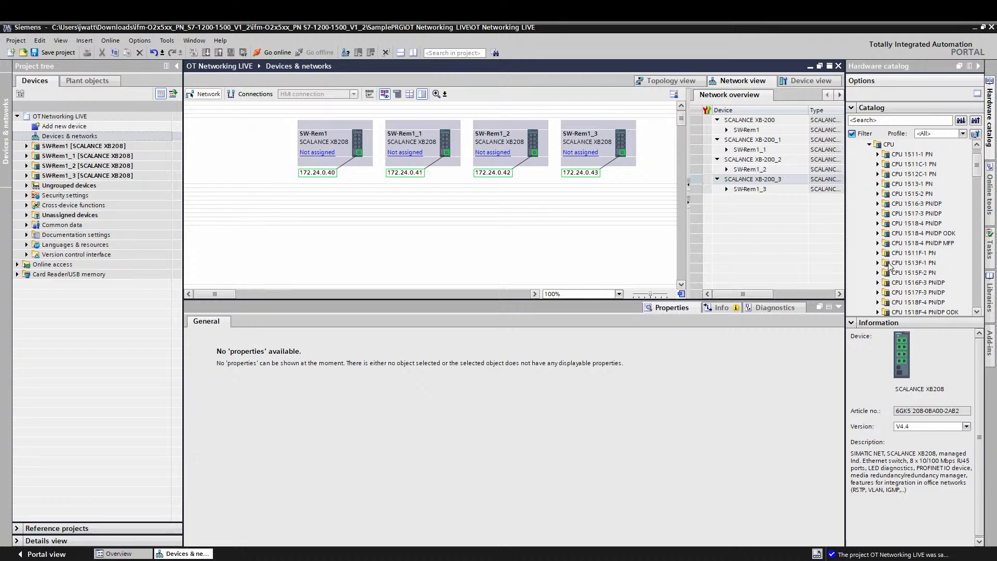
pyautogui.scroll(-3, 891, 263)
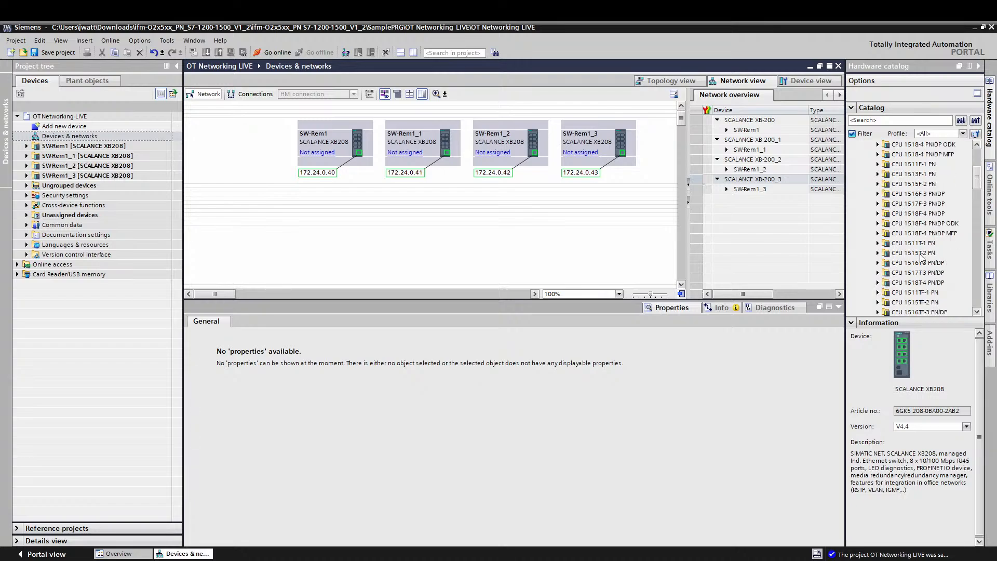
pyautogui.scroll(-3, 925, 265)
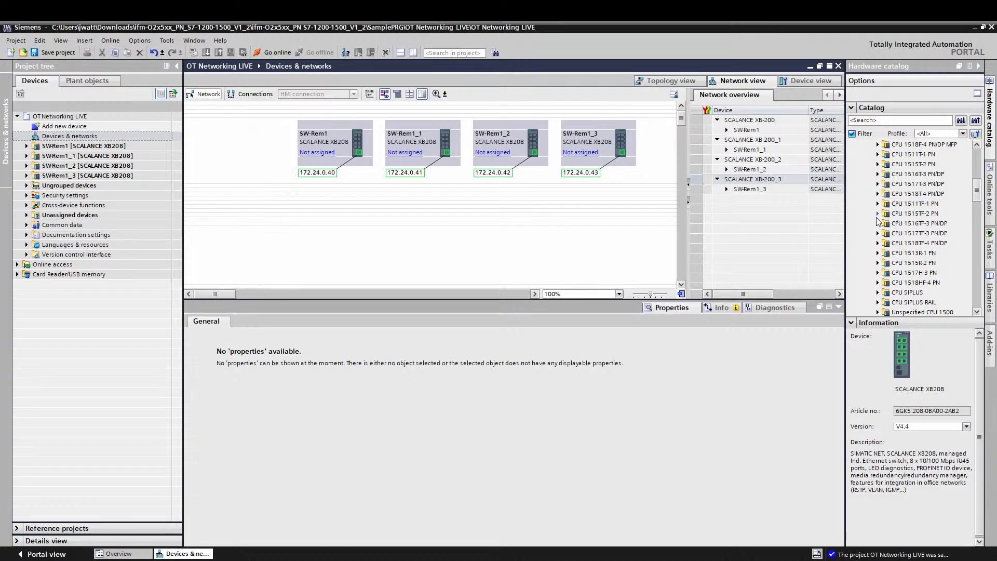
pyautogui.click(878, 214)
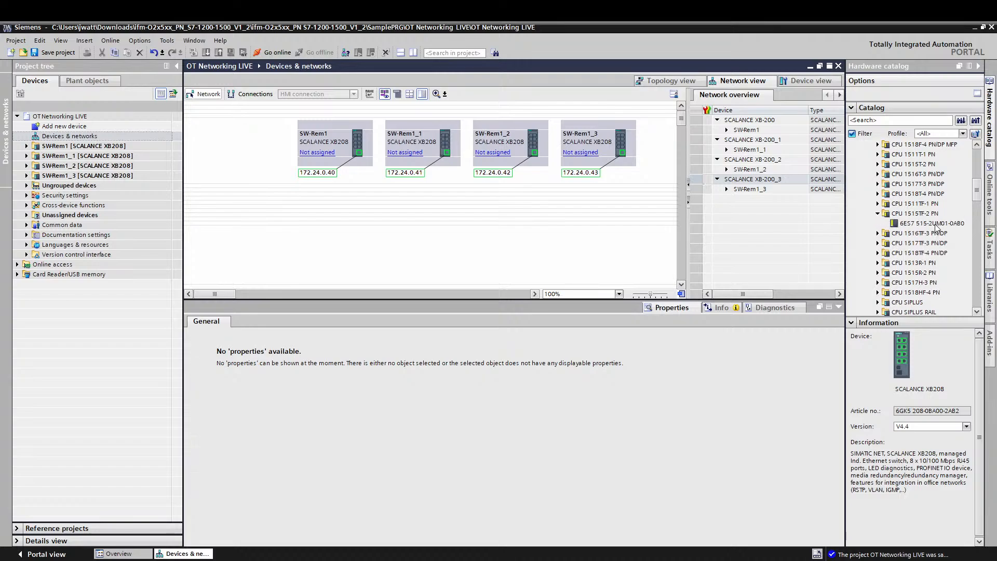
pyautogui.click(936, 224)
pyautogui.moveTo(939, 227); pyautogui.dragTo(218, 142)
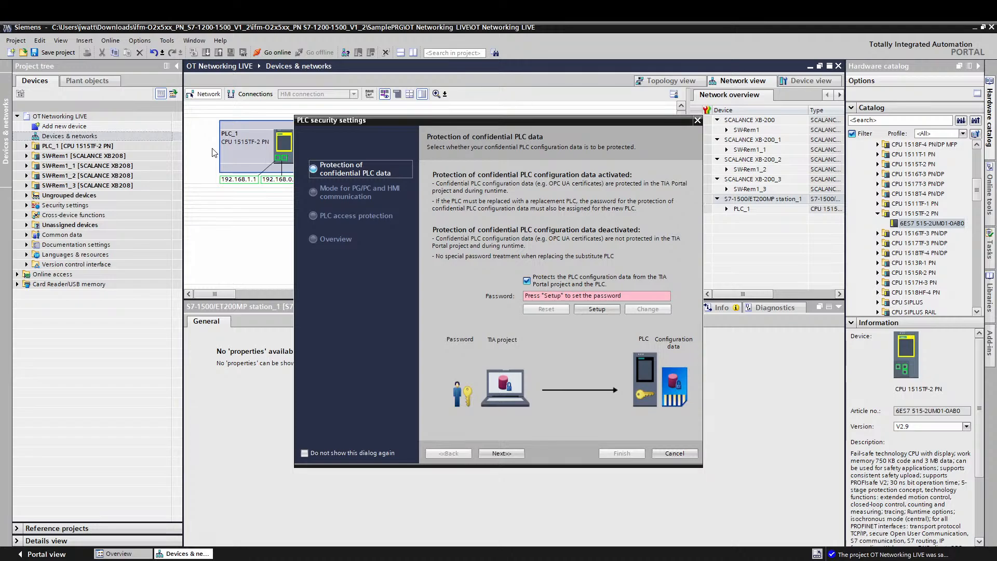
# In the PLC security settings, disable configuration data protection and set access without password to Full access incl. fail-safe (no protection)
pyautogui.click(526, 280)
pyautogui.click(509, 453)
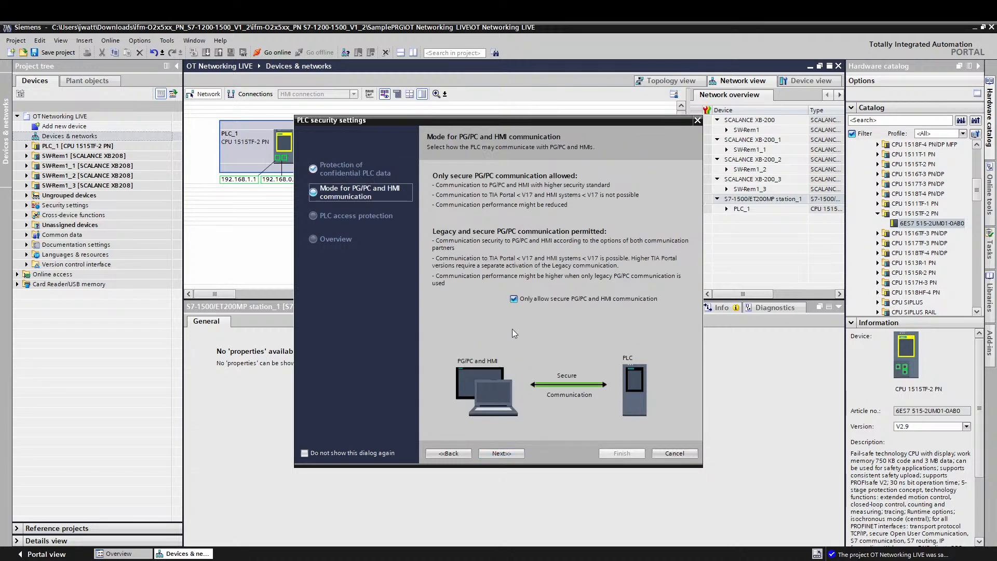
pyautogui.click(510, 453)
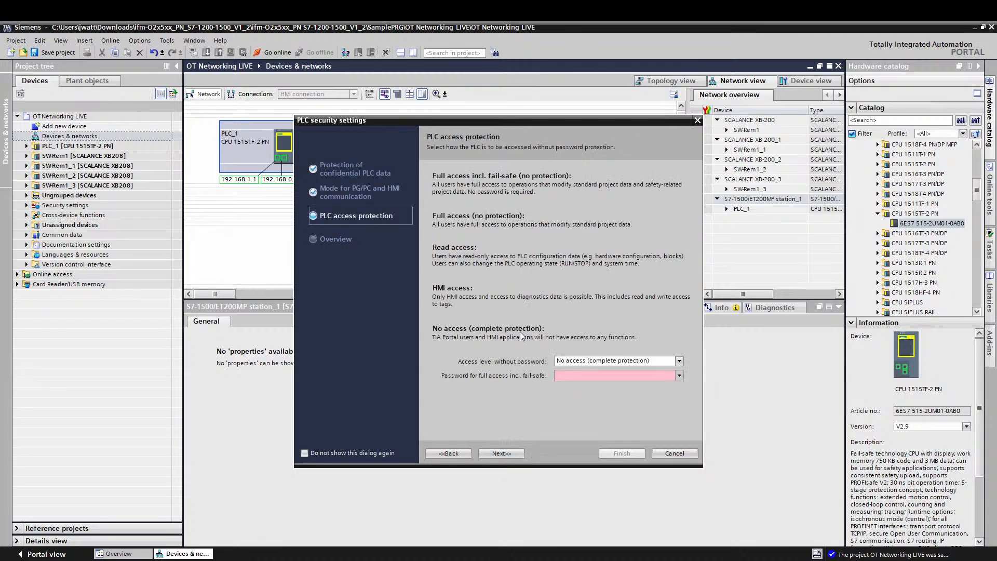
pyautogui.click(604, 361)
pyautogui.click(600, 371)
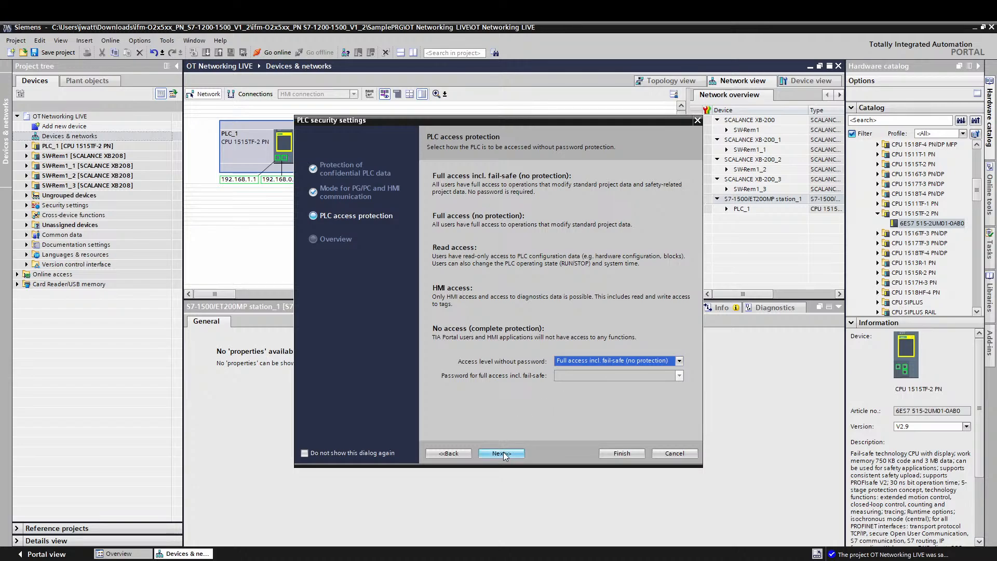
pyautogui.click(605, 453)
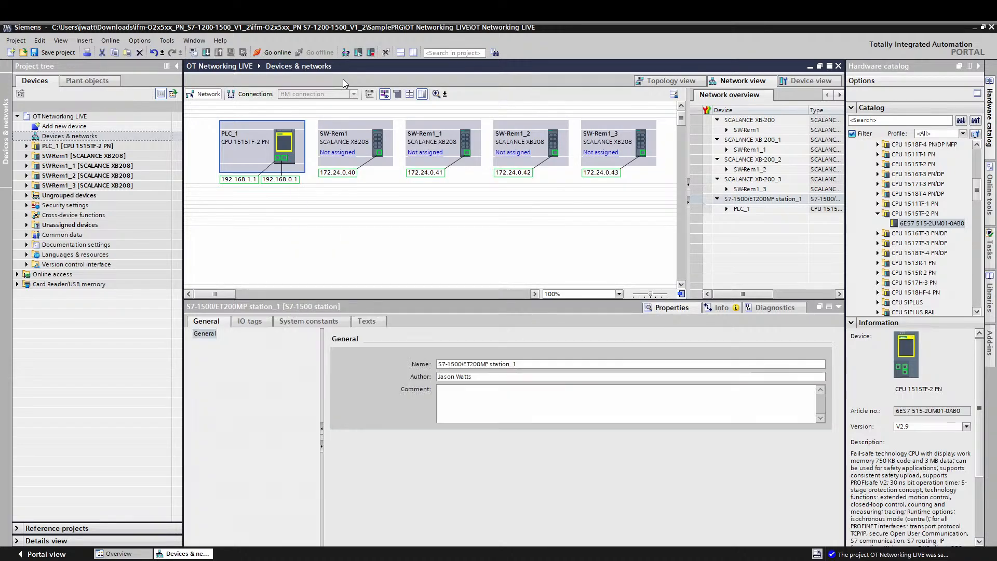
# Rename the new CPU 1515TF-2 PN as PLC-Main
pyautogui.click(254, 133)
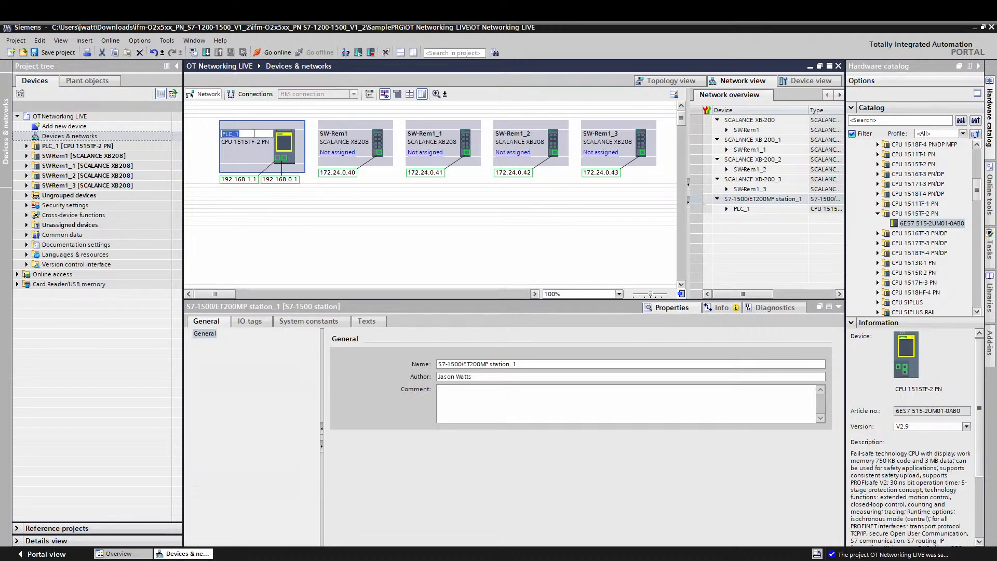
pyautogui.write('PLC-Main')
pyautogui.press('Return')
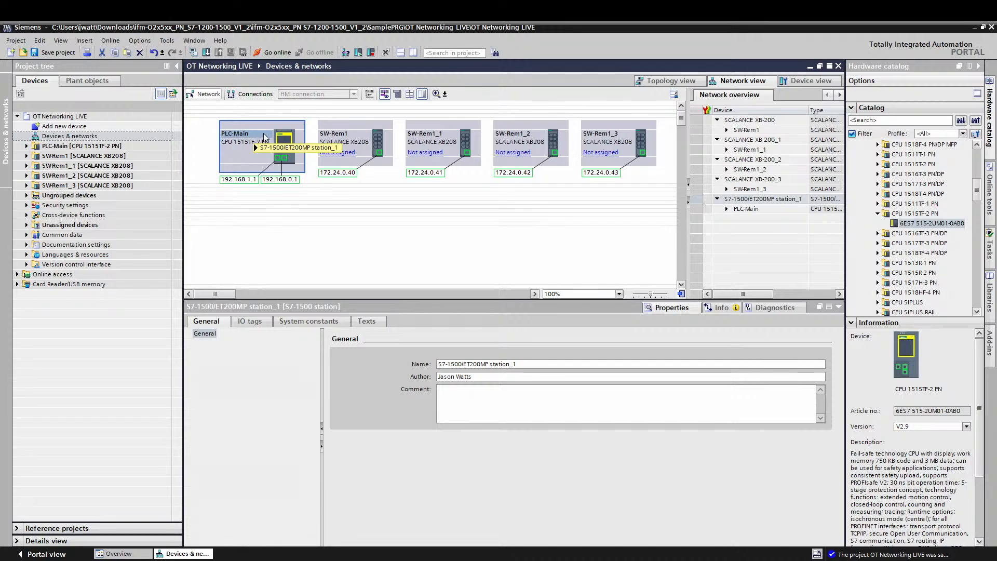
# Rename the switch SW-Rem1_1 as SW-Rem2
pyautogui.click(440, 140)
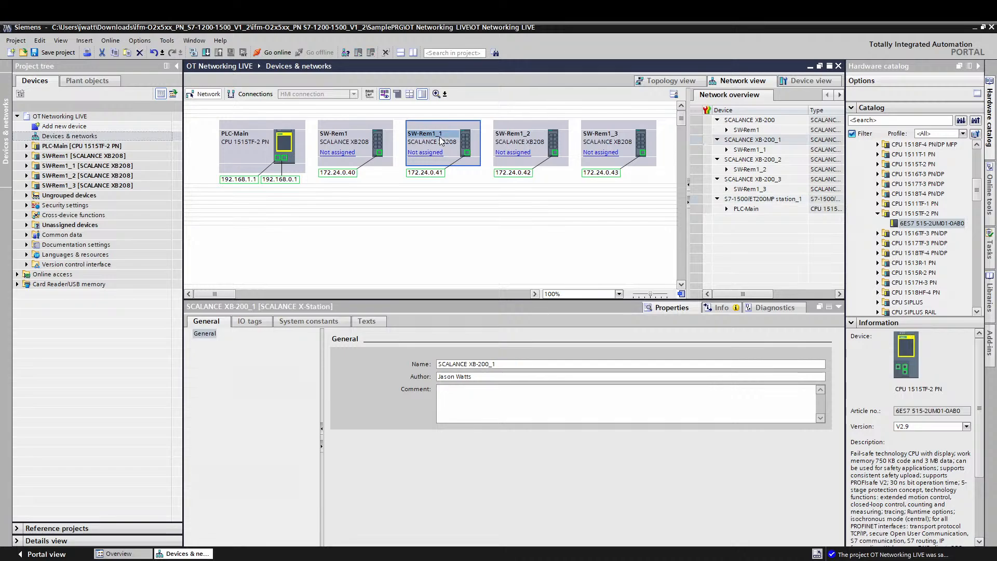
pyautogui.click(441, 139)
pyautogui.click(444, 134)
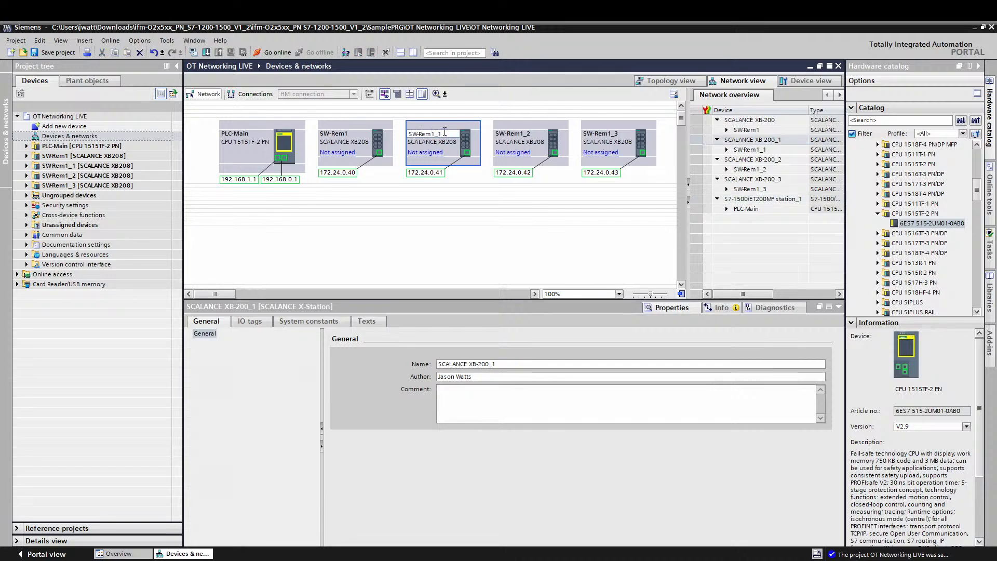
pyautogui.moveTo(443, 133); pyautogui.dragTo(437, 133)
pyautogui.press('BackSpace')
pyautogui.press('BackSpace')
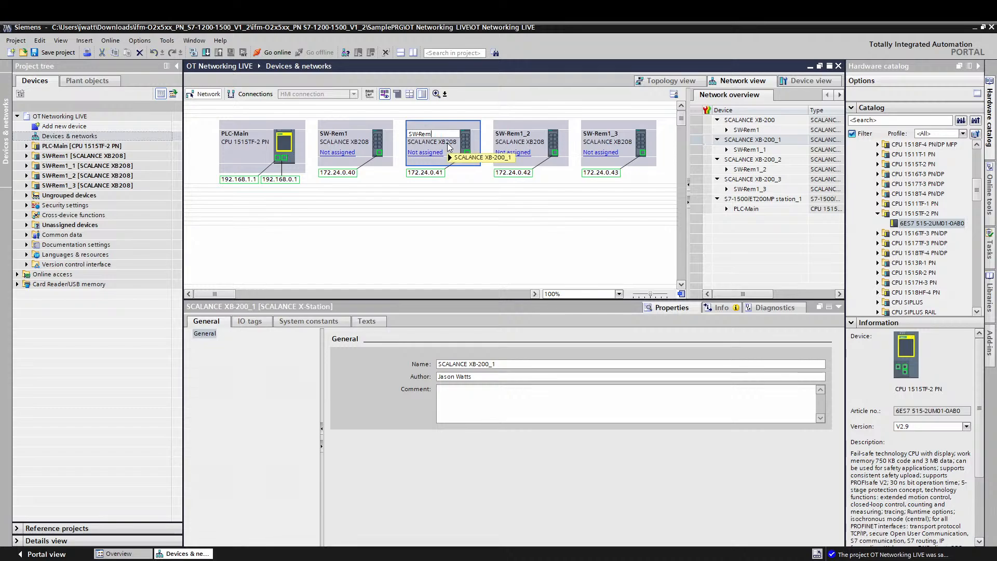
pyautogui.write('2')
pyautogui.press('Return')
# Rename the switch SW-Rem1_2 as SW-Rem3
pyautogui.click(530, 138)
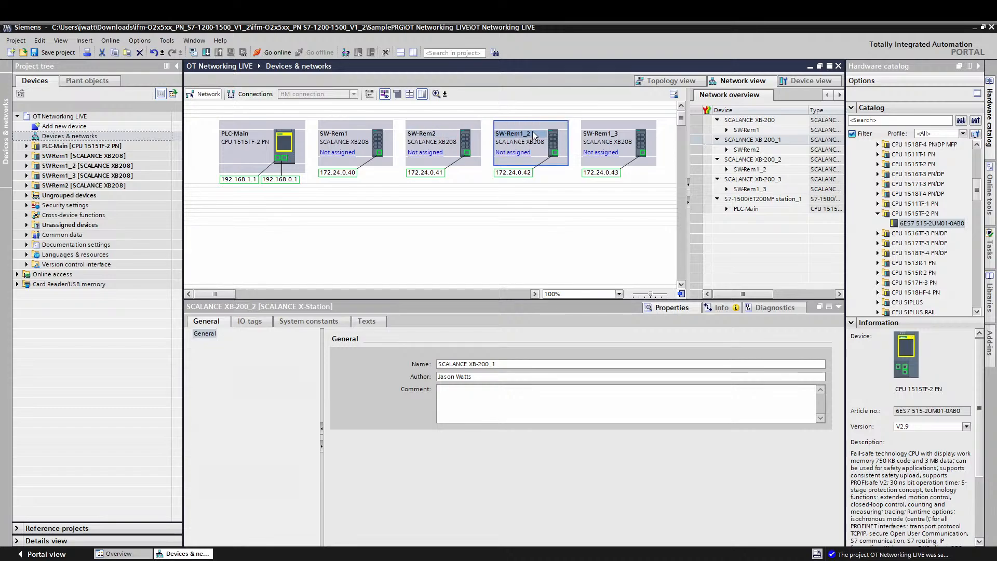
pyautogui.click(535, 135)
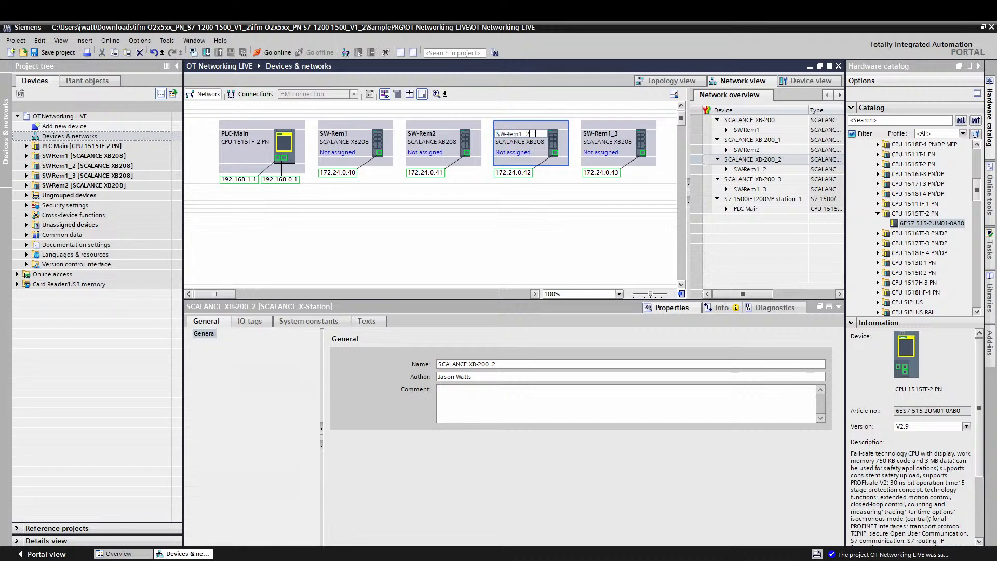
pyautogui.press('BackSpace')
pyautogui.press('BackSpace')
pyautogui.press('Return')
# Rename the last copied switch, SW-Rem1_3, as SW-Rem4
pyautogui.click(621, 133)
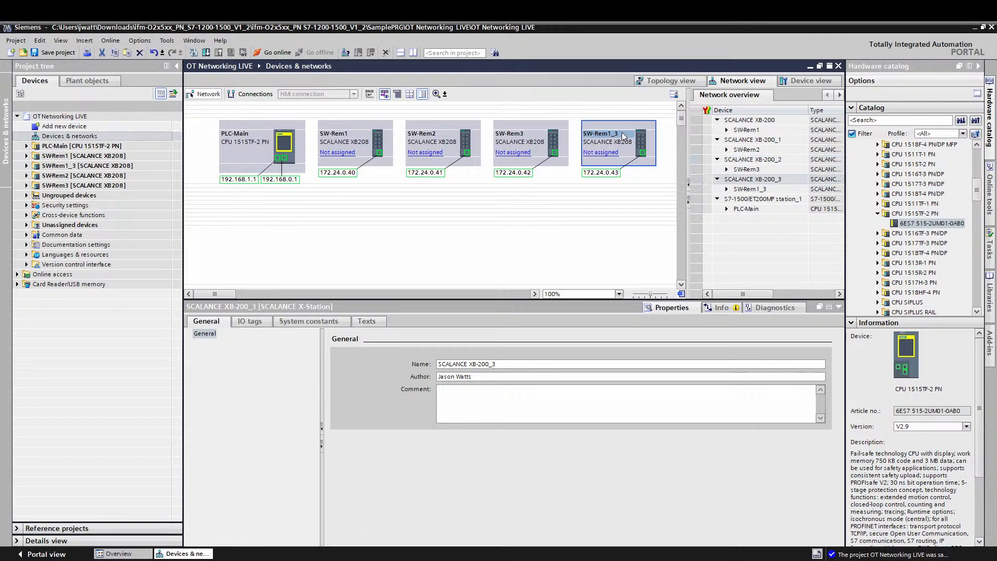
pyautogui.click(622, 133)
pyautogui.click(622, 133)
pyautogui.press('BackSpace')
pyautogui.write('3')
pyautogui.press('Return')
pyautogui.click(623, 133)
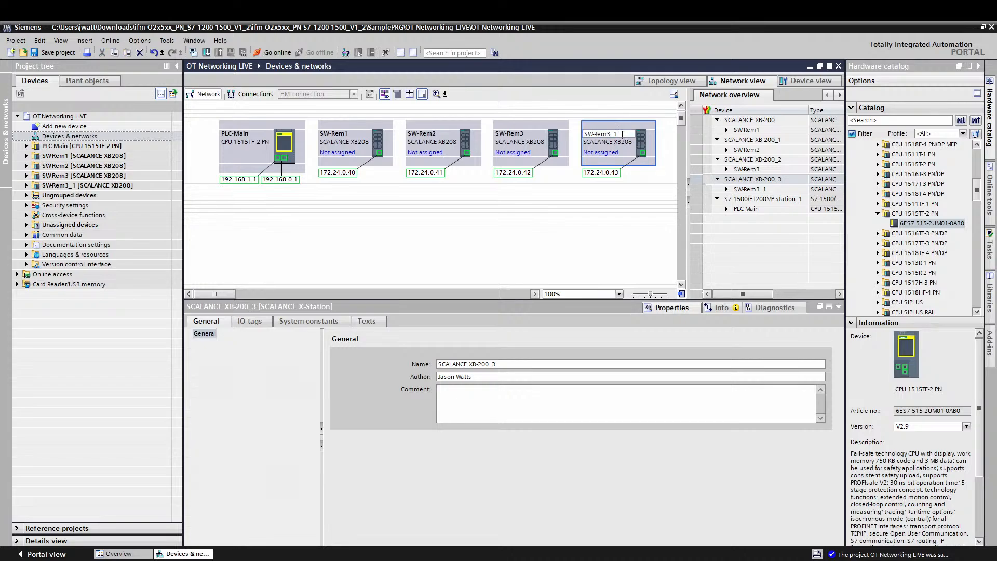
pyautogui.write('4')
pyautogui.press('Return')
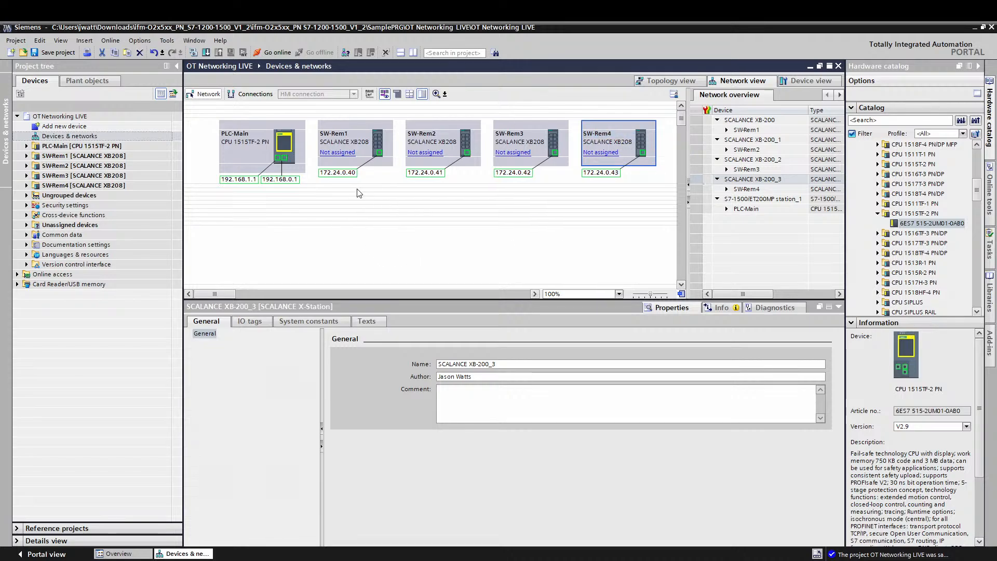
# Set the IP address of PLC-Main's PROFINET interface_1 to 172.240.0.10
pyautogui.click(287, 179)
pyautogui.click(277, 181)
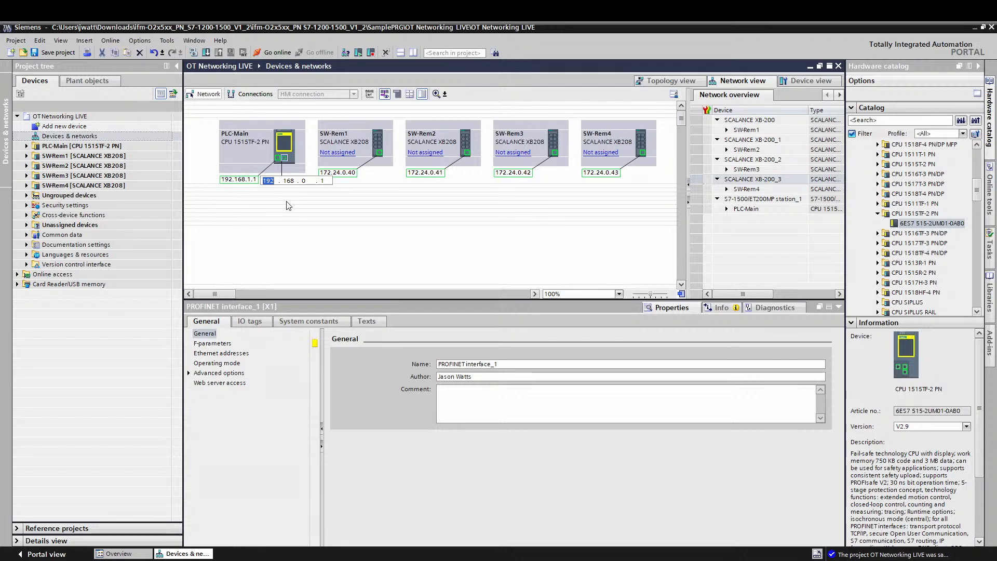
pyautogui.write('172.240')
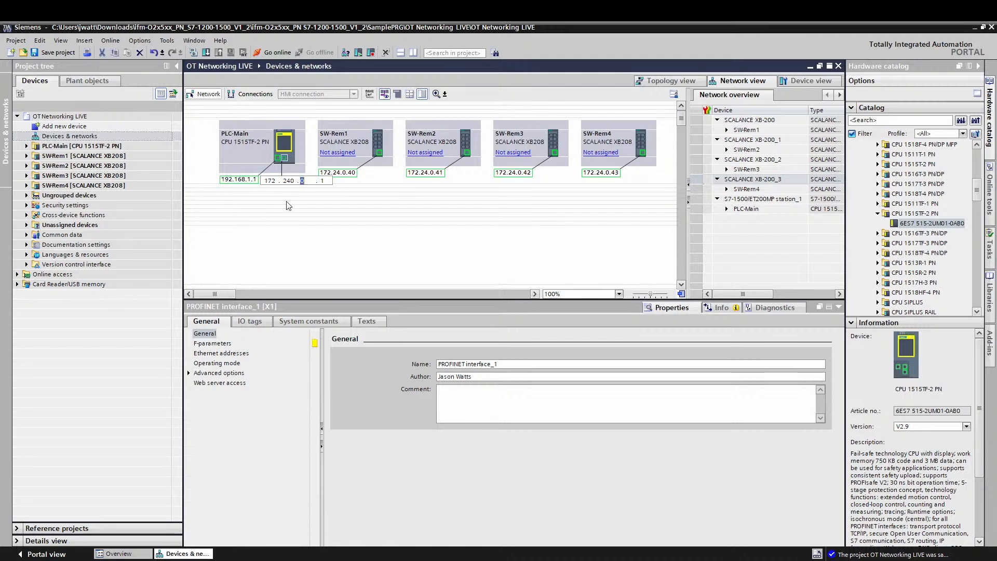
pyautogui.write('.0.10')
pyautogui.press('Return')
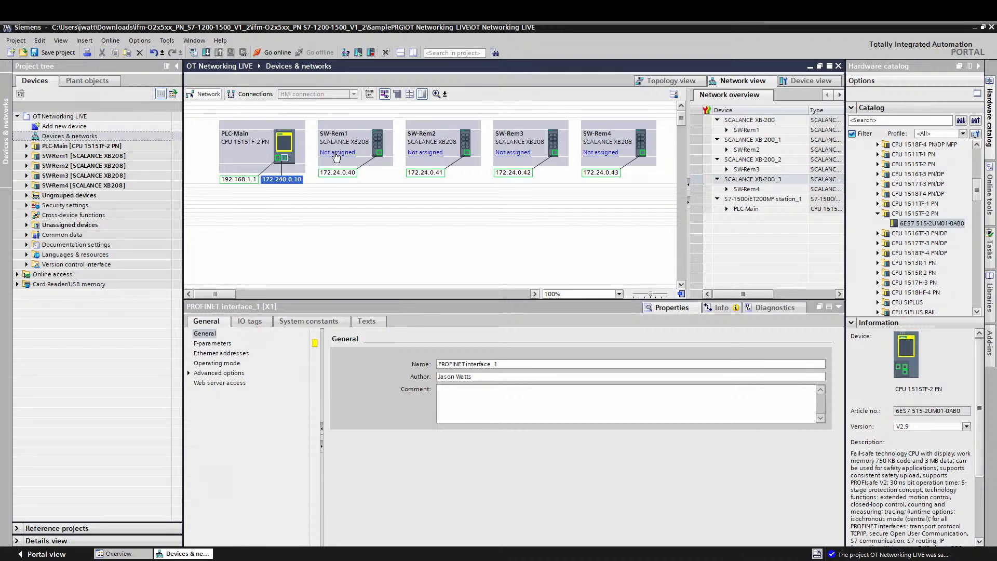
# Assign SW-Rem1 to PLC-Main.PROFINET interface_1 as its IO controller without changing the device address
pyautogui.click(335, 152)
pyautogui.click(393, 163)
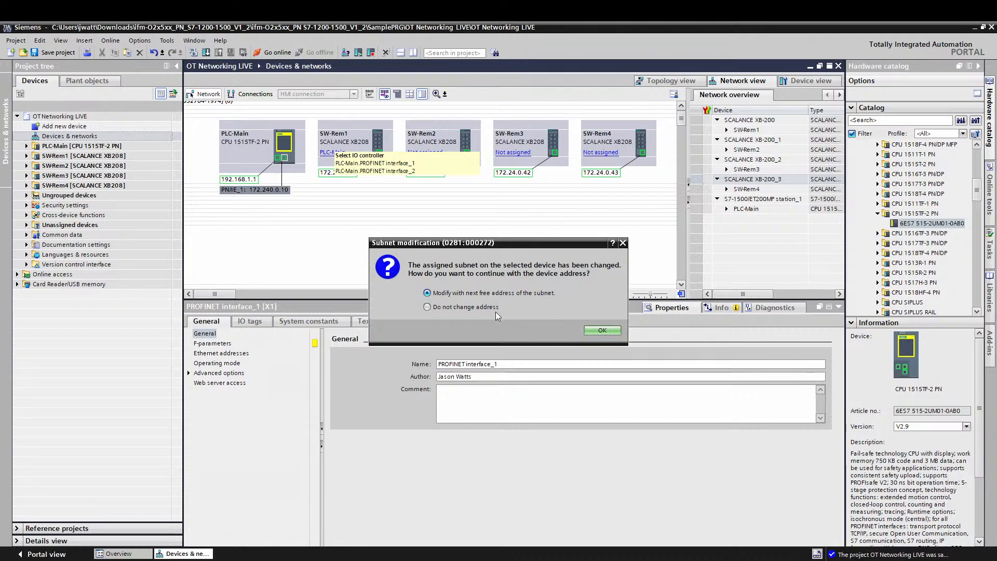
pyautogui.click(478, 307)
pyautogui.click(601, 331)
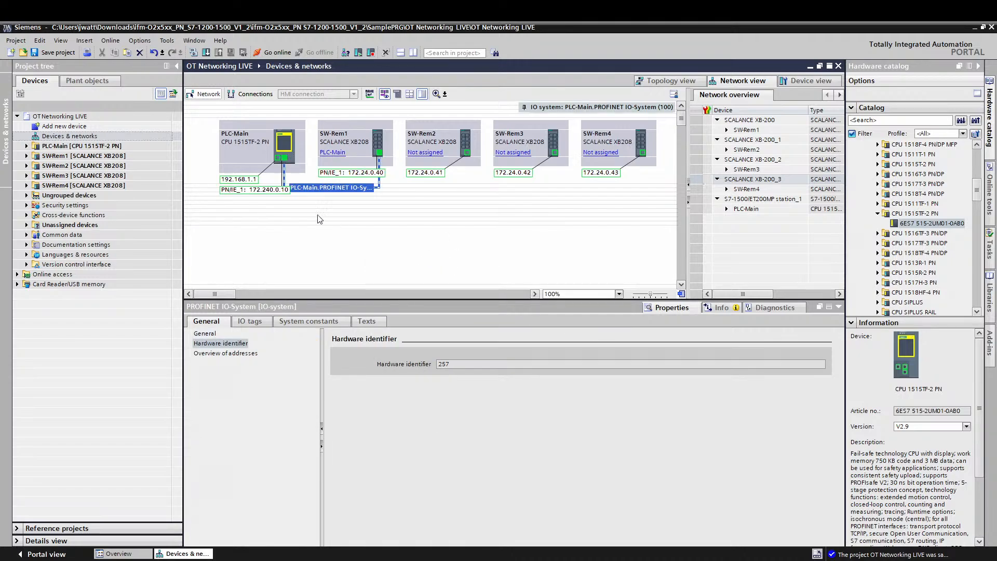
# Correct the IP address of PLC-Main's PROFINET interface_1 to 172.24.0.10
pyautogui.click(269, 191)
pyautogui.click(268, 191)
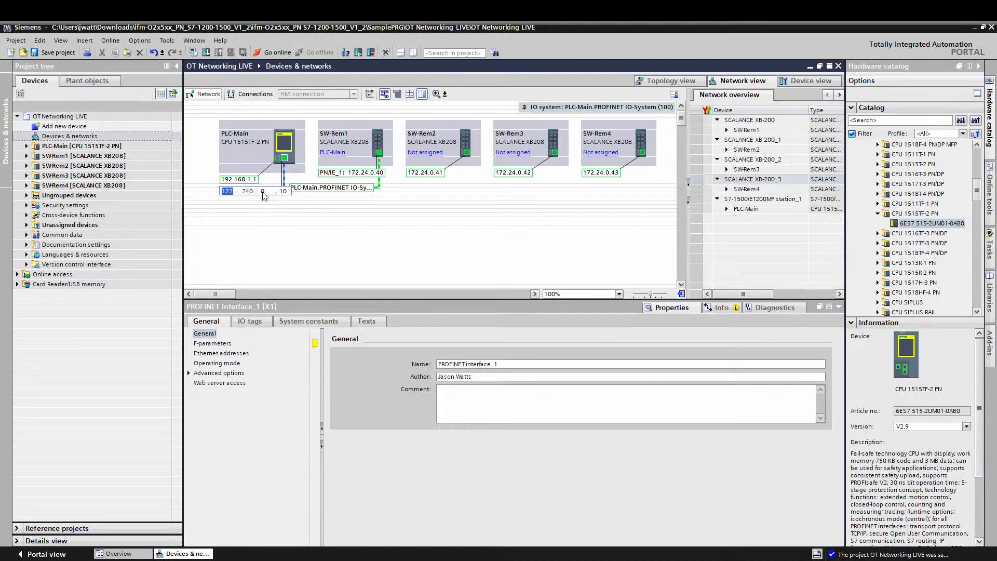
pyautogui.write('24')
pyautogui.press('Return')
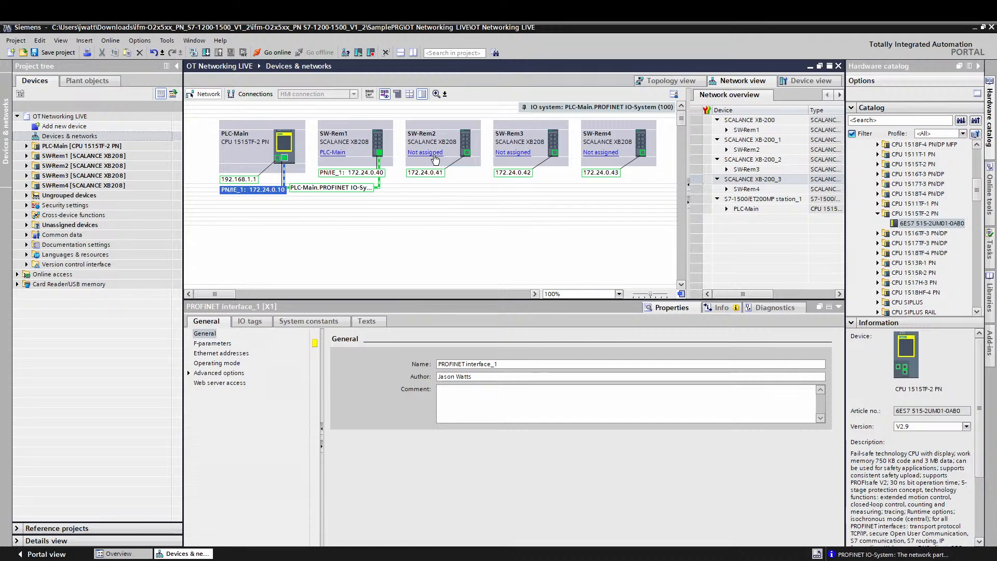
# Assign SW-Rem2, SW-Rem3 and SW-Rem4 to PLC-Main.PROFINET interface_1 and save the project
pyautogui.click(435, 153)
pyautogui.click(480, 165)
pyautogui.click(522, 152)
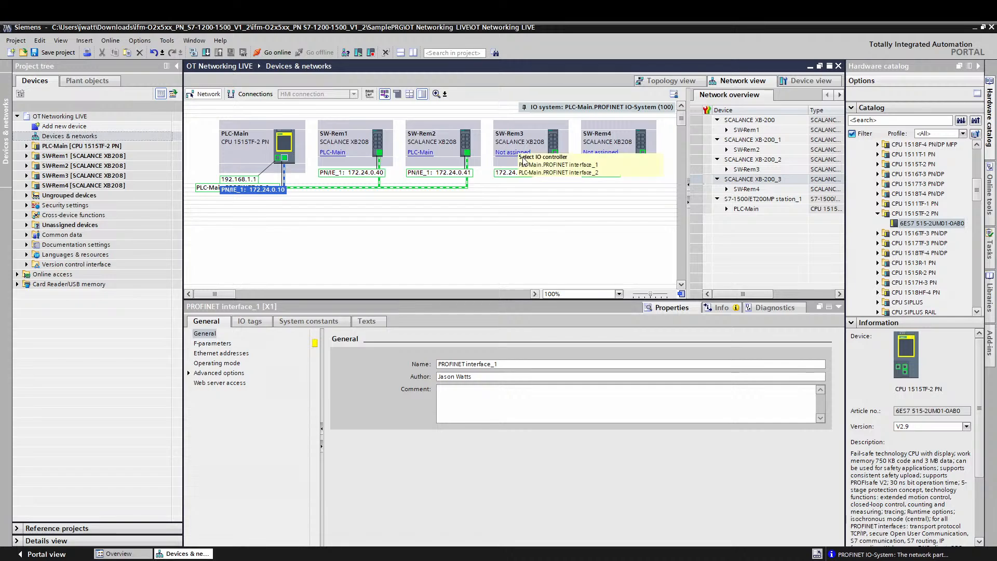
pyautogui.click(551, 165)
pyautogui.click(597, 152)
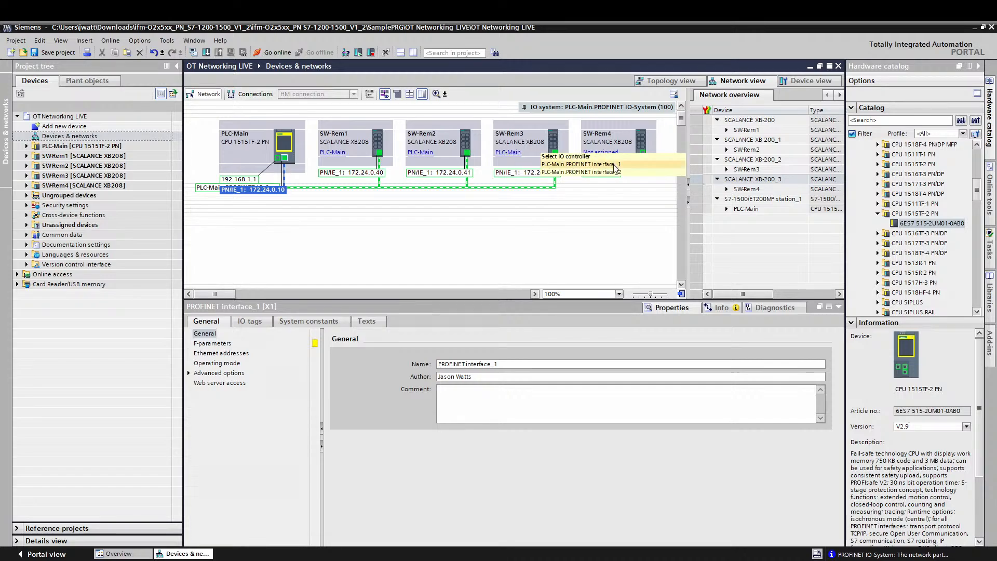
pyautogui.click(614, 165)
pyautogui.click(53, 52)
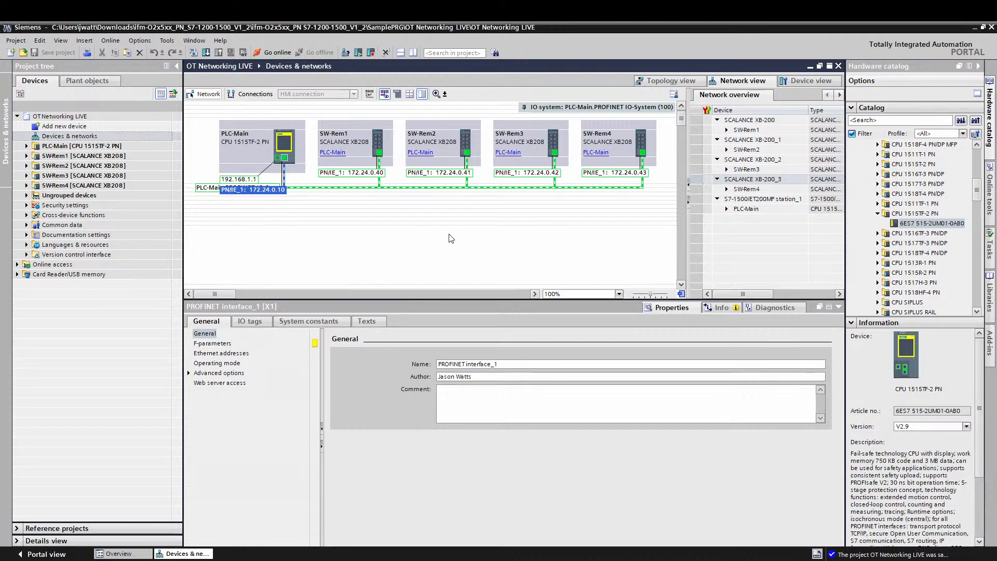
# Set the ring redundancy mode of SW-Rem1 to MRP Manager
pyautogui.click(357, 123)
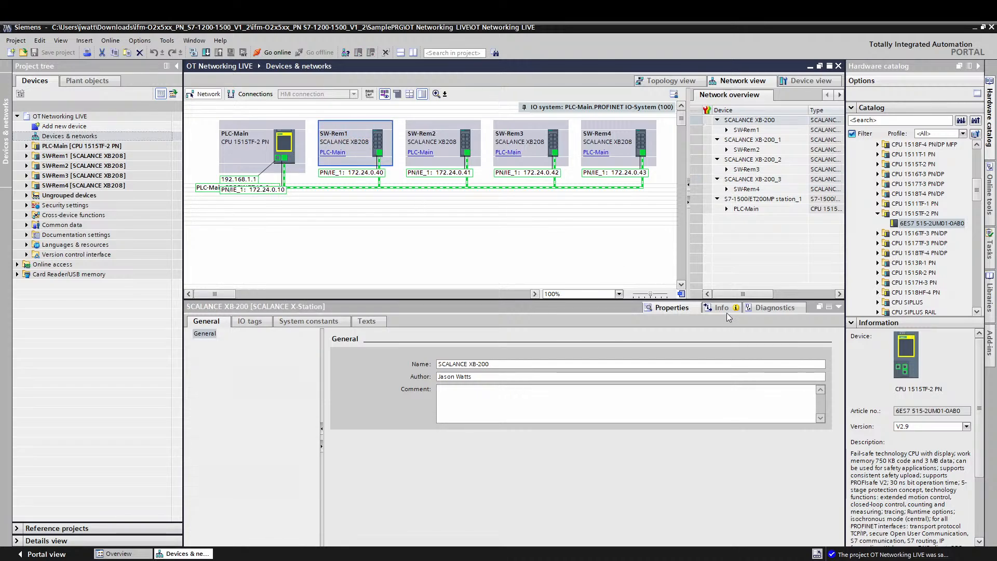
pyautogui.click(818, 79)
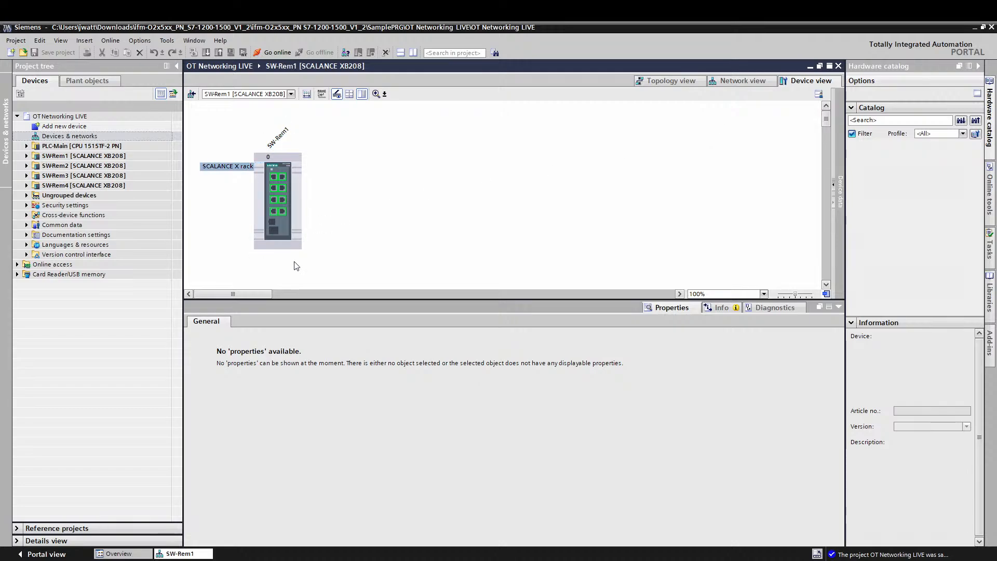
pyautogui.click(286, 249)
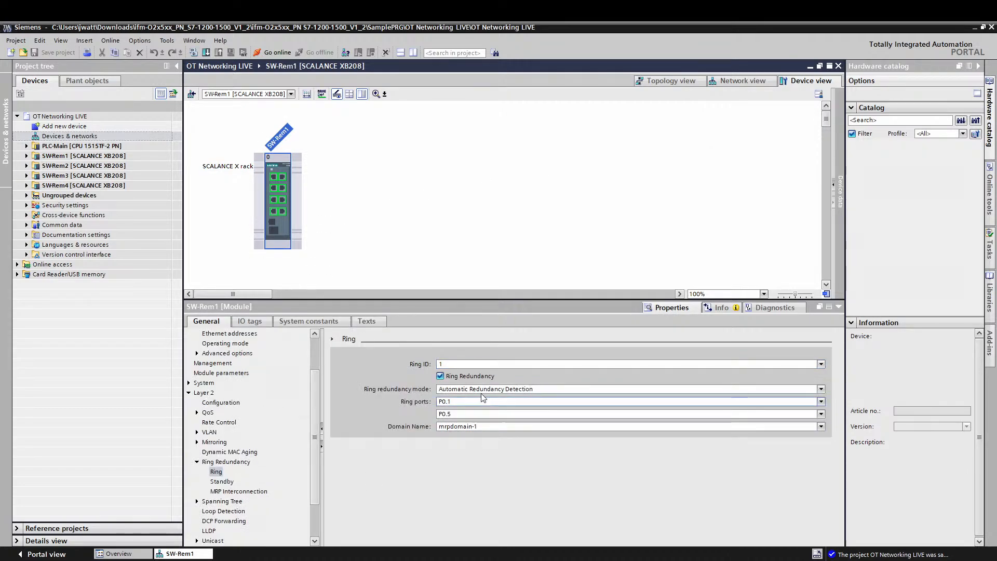
pyautogui.click(496, 389)
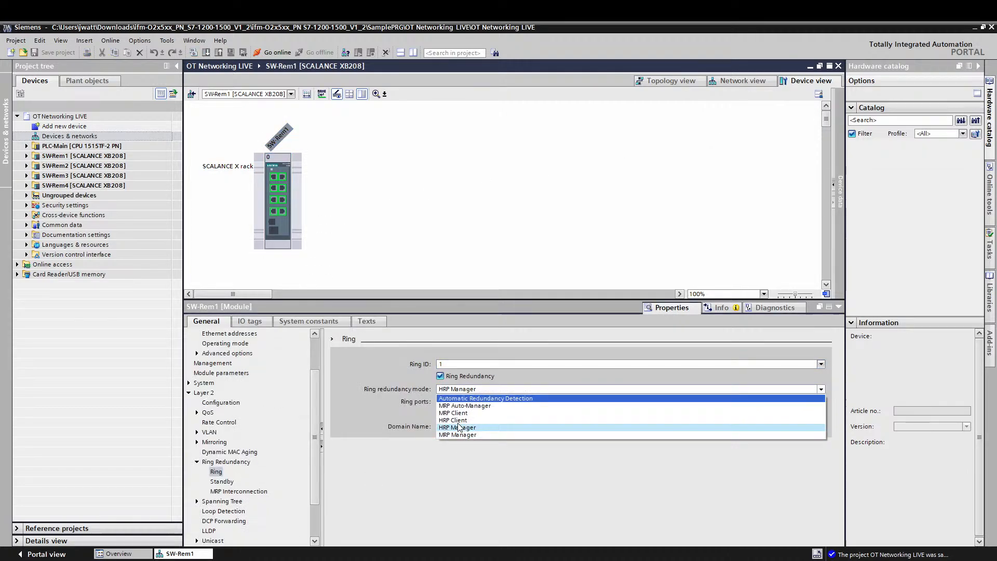
pyautogui.click(489, 434)
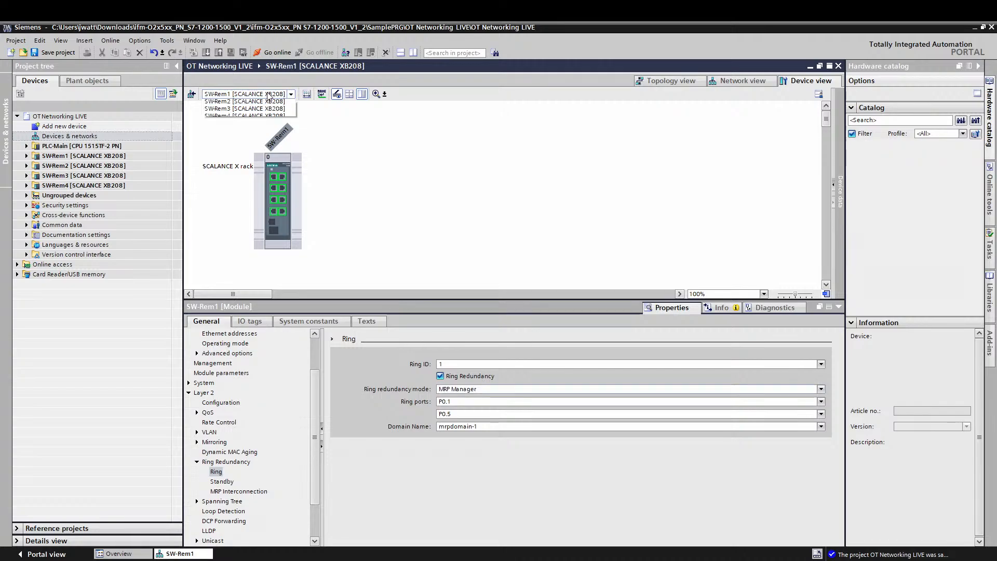
# Set the ring redundancy mode of SW-Rem2 to MRP Client
pyautogui.click(248, 94)
pyautogui.click(244, 125)
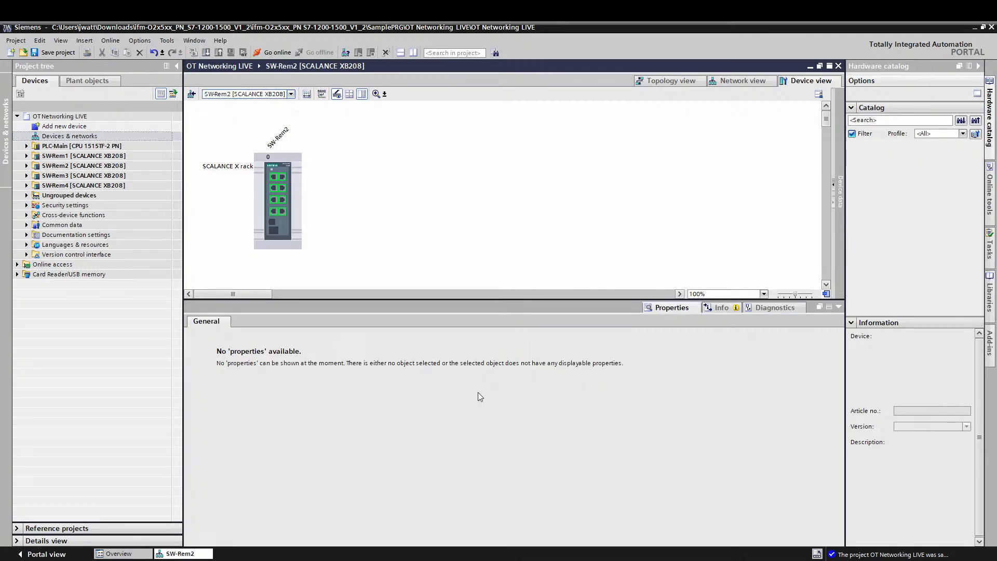
pyautogui.click(283, 210)
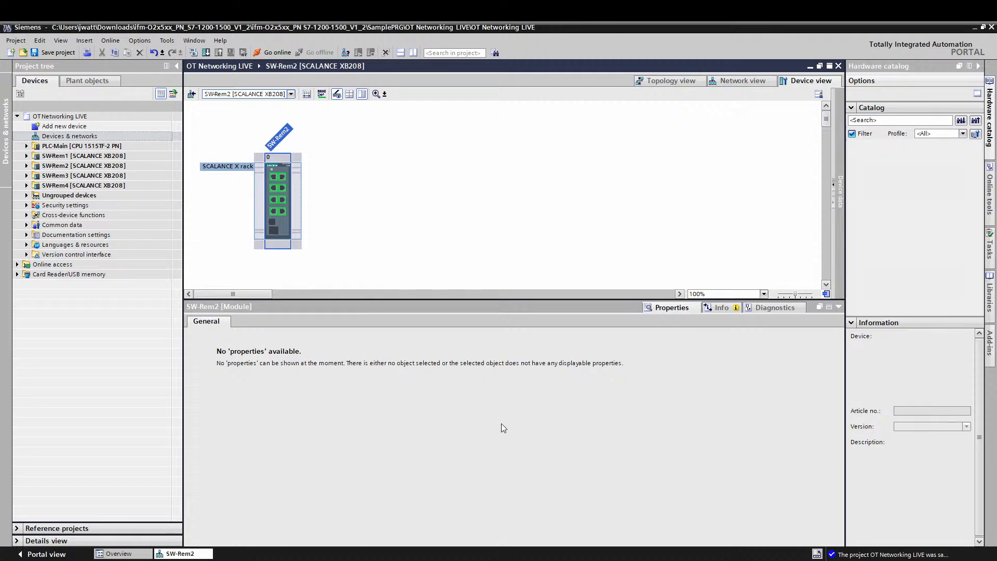
pyautogui.click(483, 389)
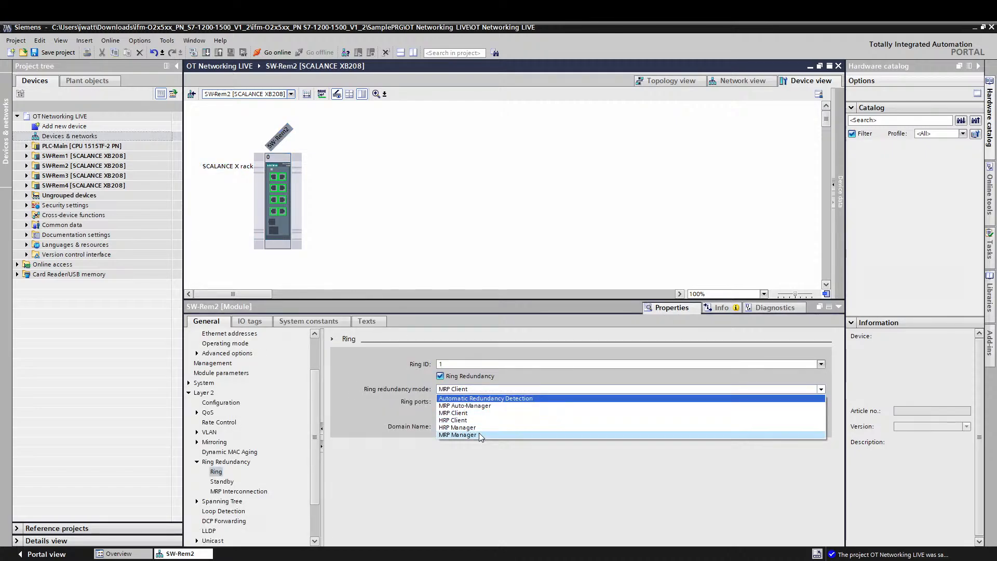
pyautogui.click(488, 412)
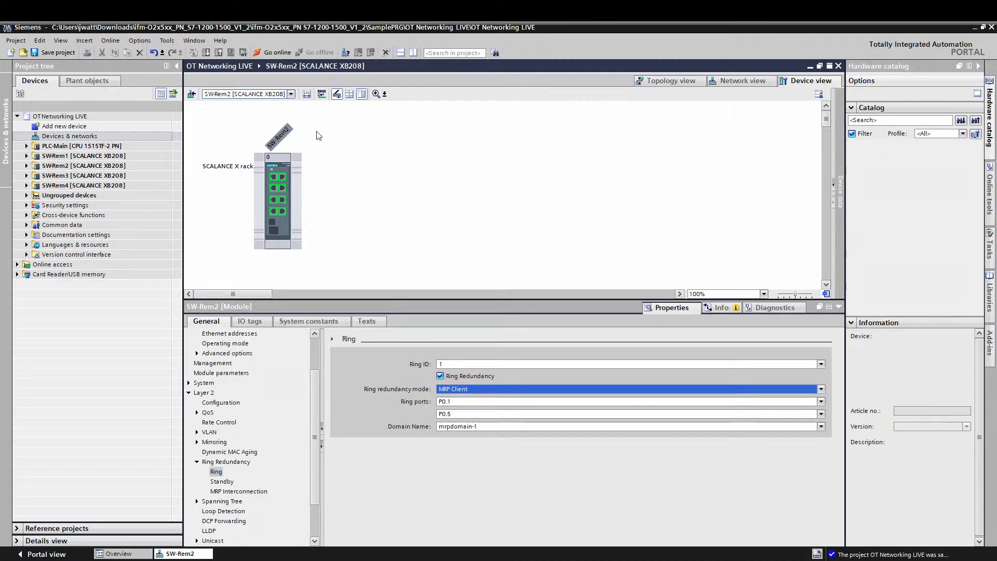
# Set the ring redundancy mode of SW-Rem3 to MRP Client
pyautogui.click(290, 94)
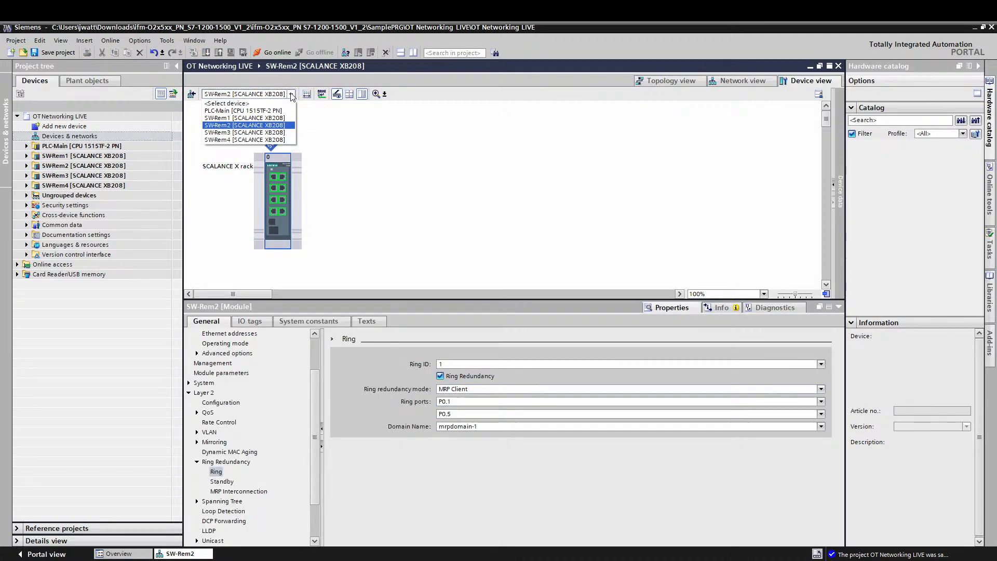
pyautogui.click(273, 132)
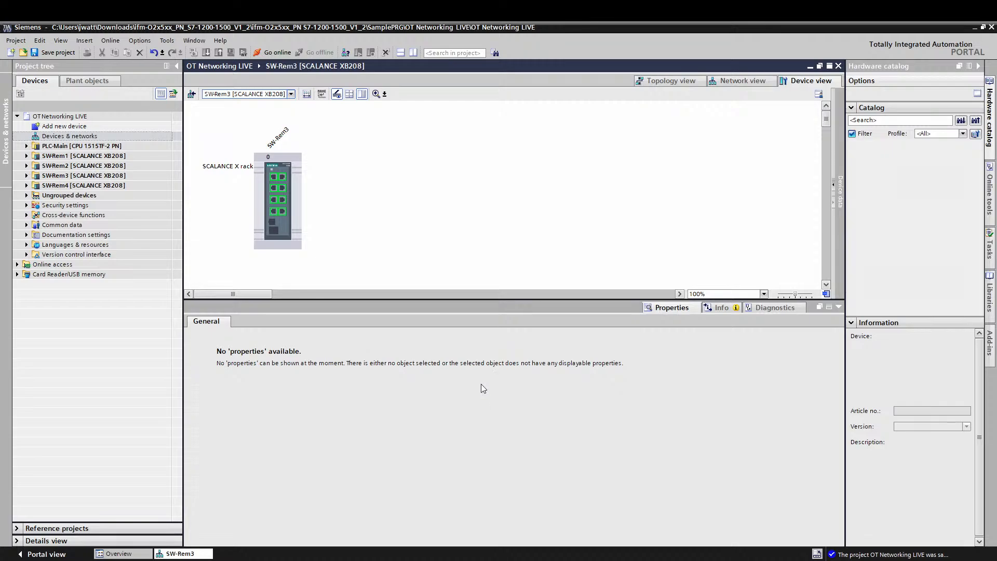
pyautogui.click(279, 217)
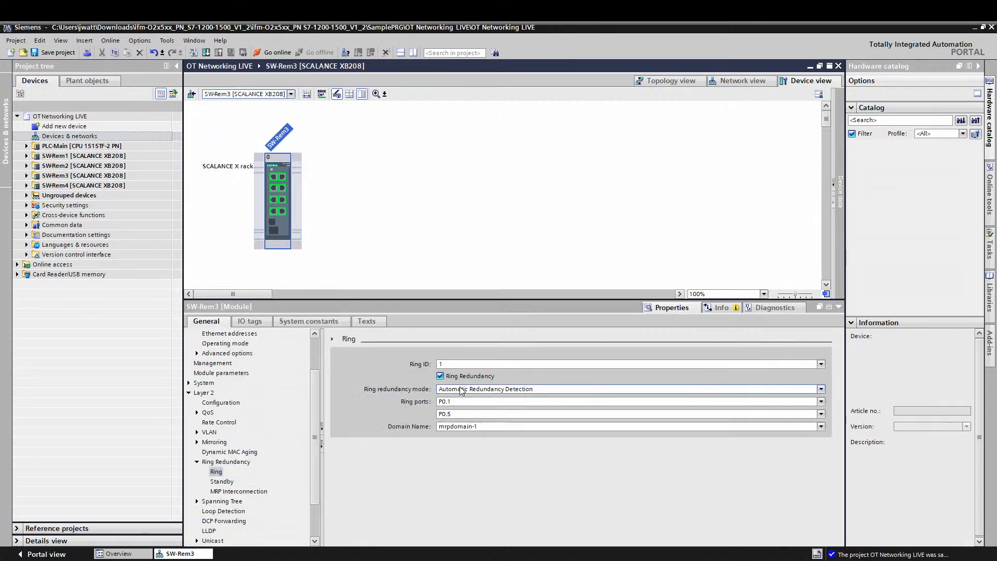
pyautogui.click(472, 389)
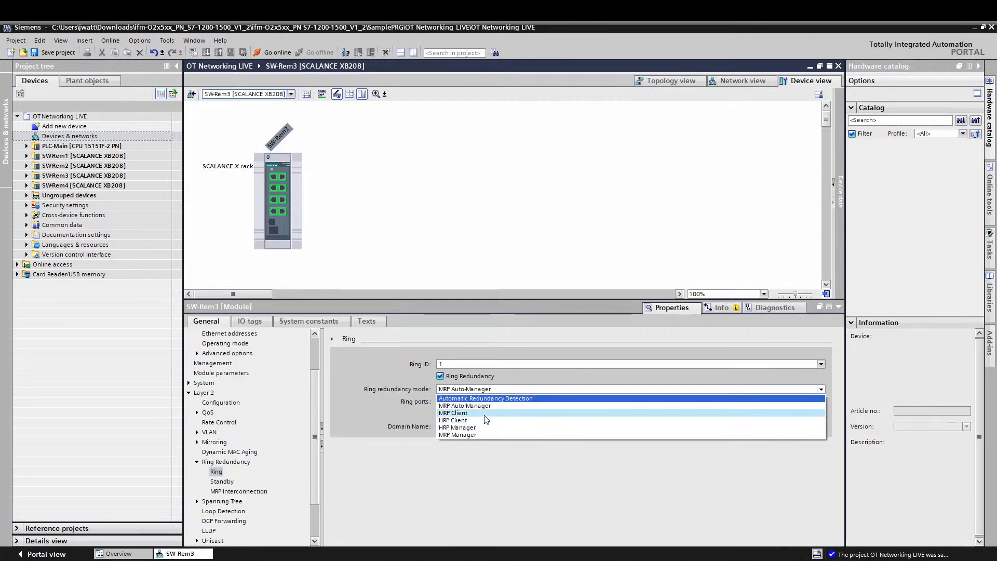
pyautogui.click(485, 412)
pyautogui.click(351, 200)
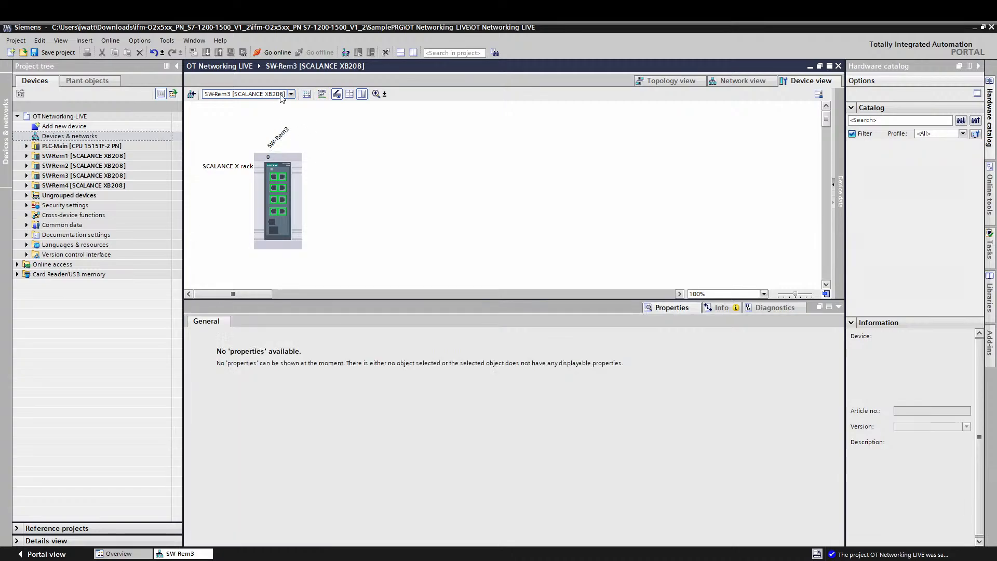
# Set the ring redundancy mode of SW-Rem4 to MRP Client and save the project
pyautogui.click(290, 93)
pyautogui.click(261, 140)
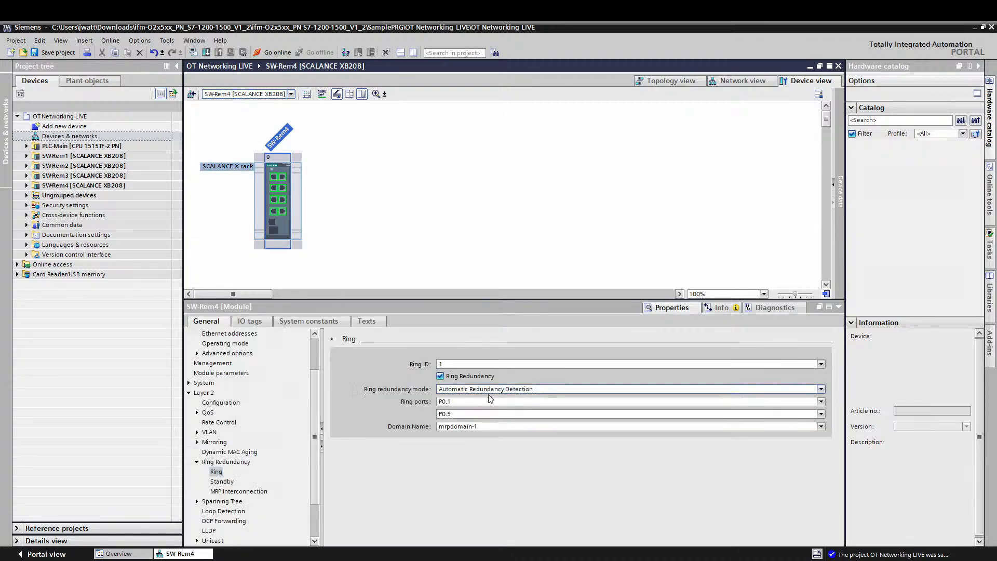
pyautogui.click(493, 389)
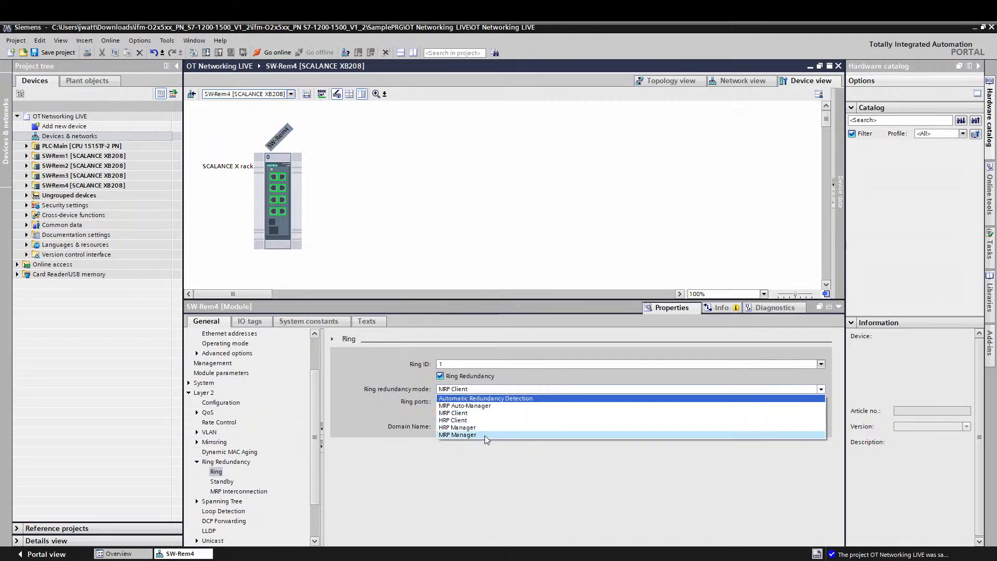
pyautogui.click(485, 425)
pyautogui.click(398, 210)
pyautogui.click(56, 54)
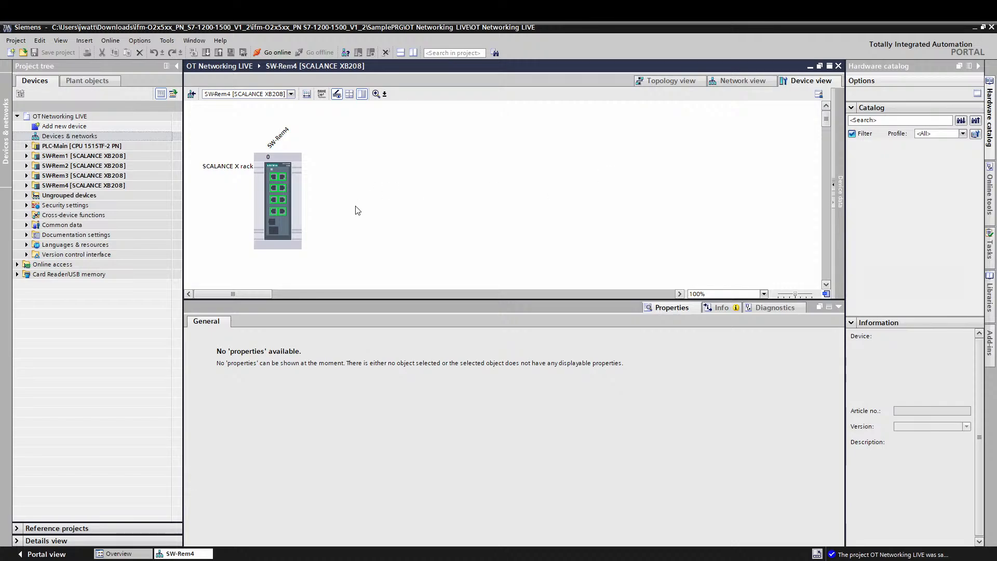
# Review the switch connections in the network view and open the topology view of the devices
pyautogui.click(742, 80)
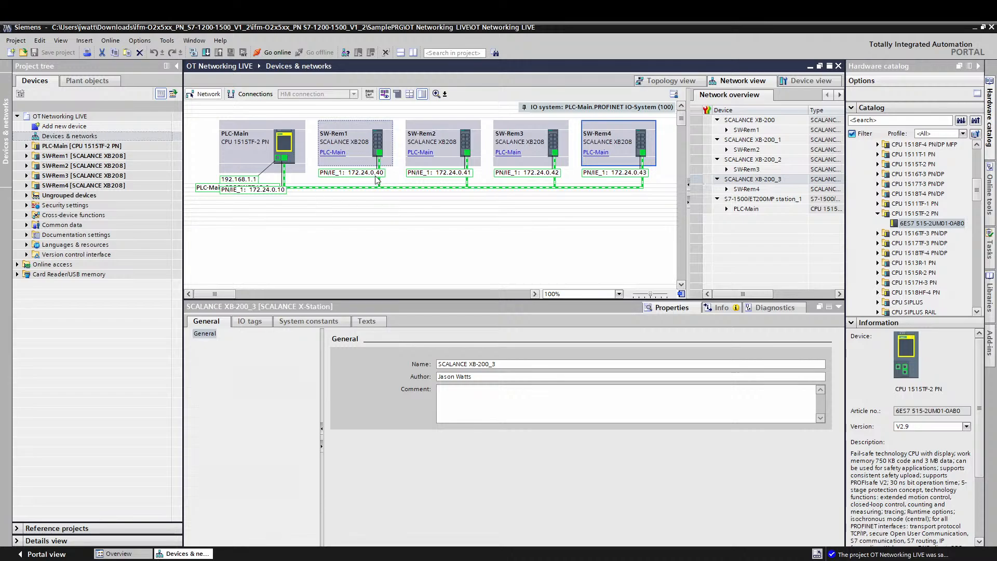
pyautogui.moveTo(381, 159)
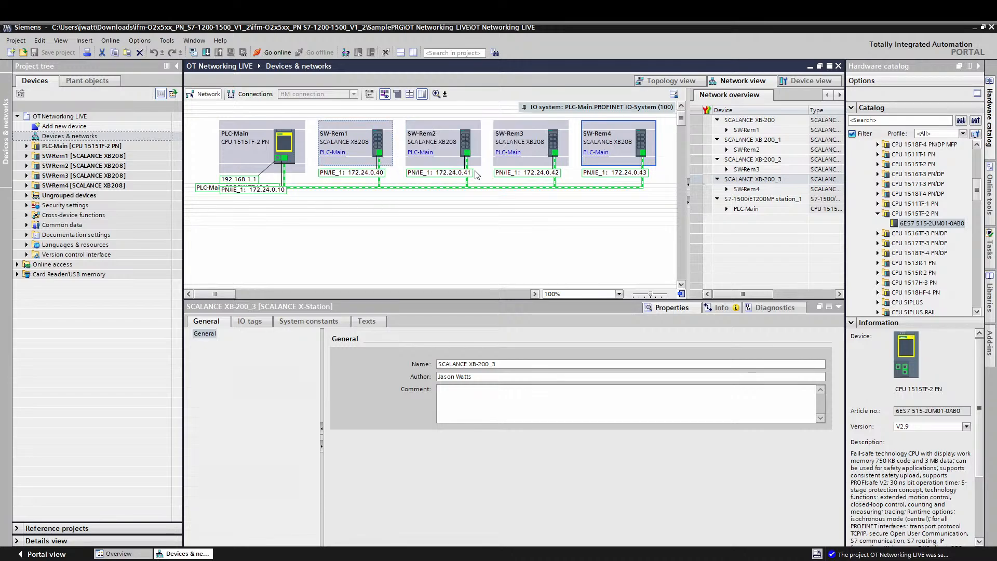
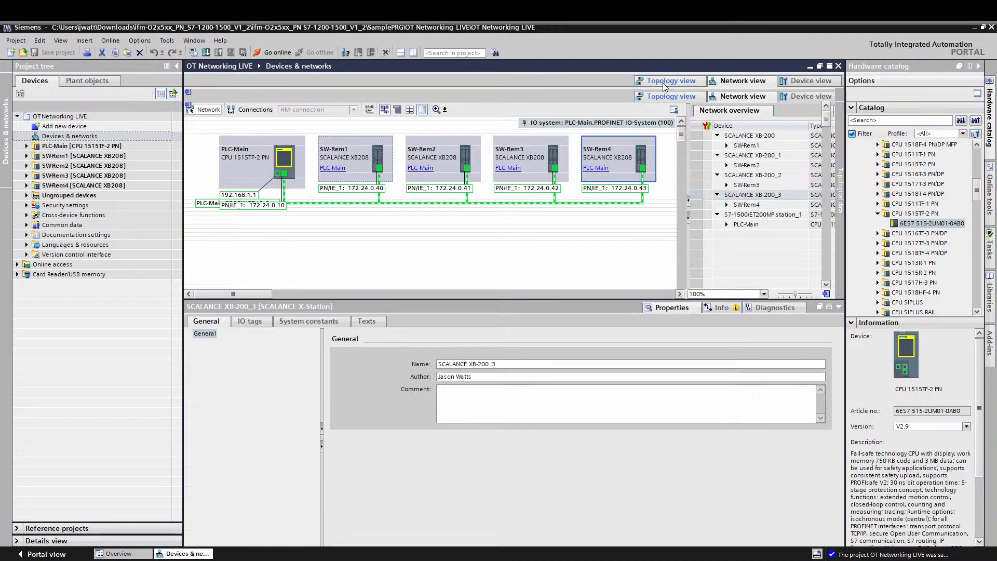
pyautogui.click(665, 81)
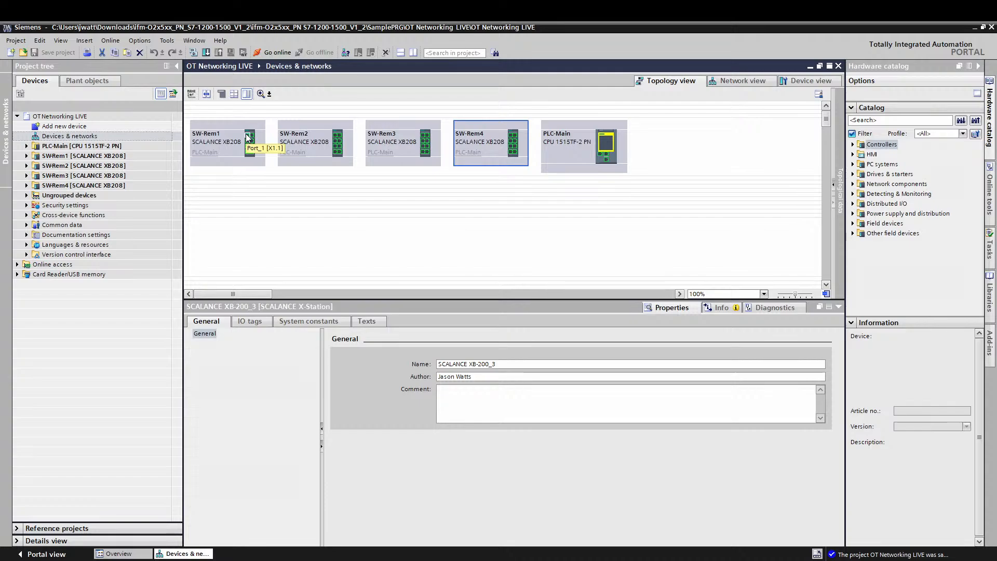
pyautogui.moveTo(249, 138); pyautogui.dragTo(336, 140)
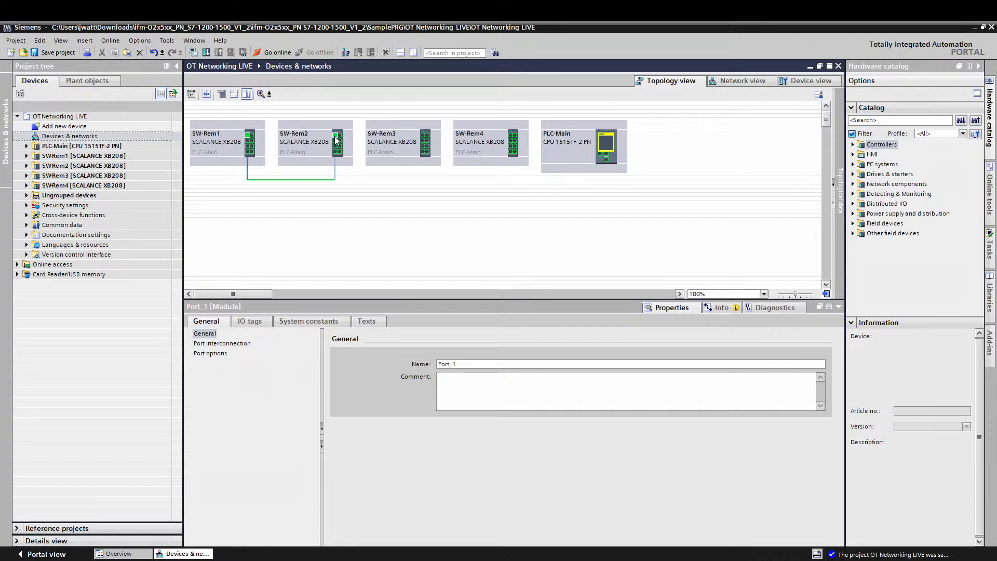
pyautogui.click(339, 139)
pyautogui.click(273, 179)
pyautogui.press('Delete')
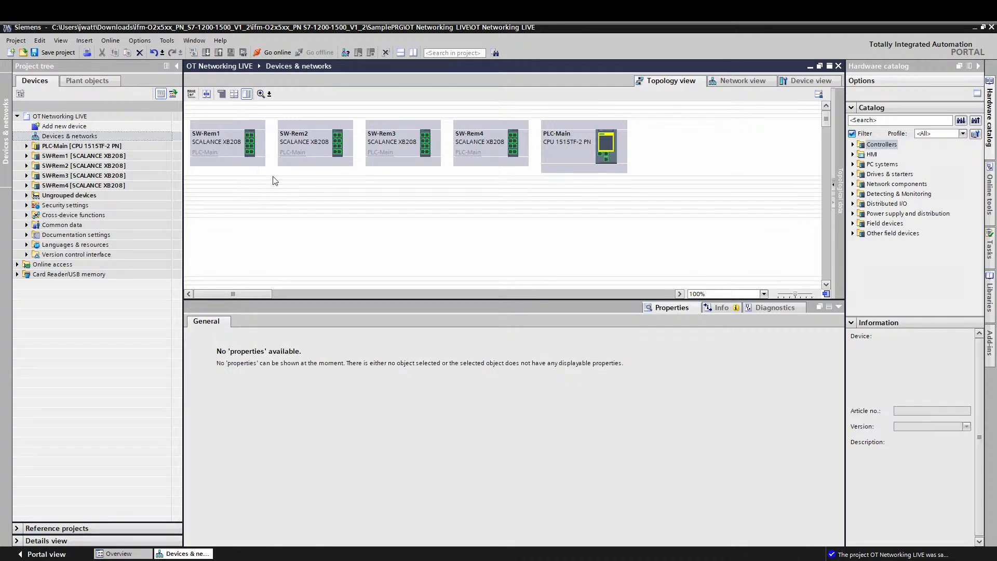
# Interconnect the ring ports Port_1 and Port_5 of SW-Rem1, SW-Rem2, SW-Rem3 and SW-Rem4 into a closed ring
pyautogui.moveTo(251, 135)
pyautogui.mouseDown()
pyautogui.moveTo(513, 139)
pyautogui.moveTo(250, 137)
pyautogui.mouseUp()
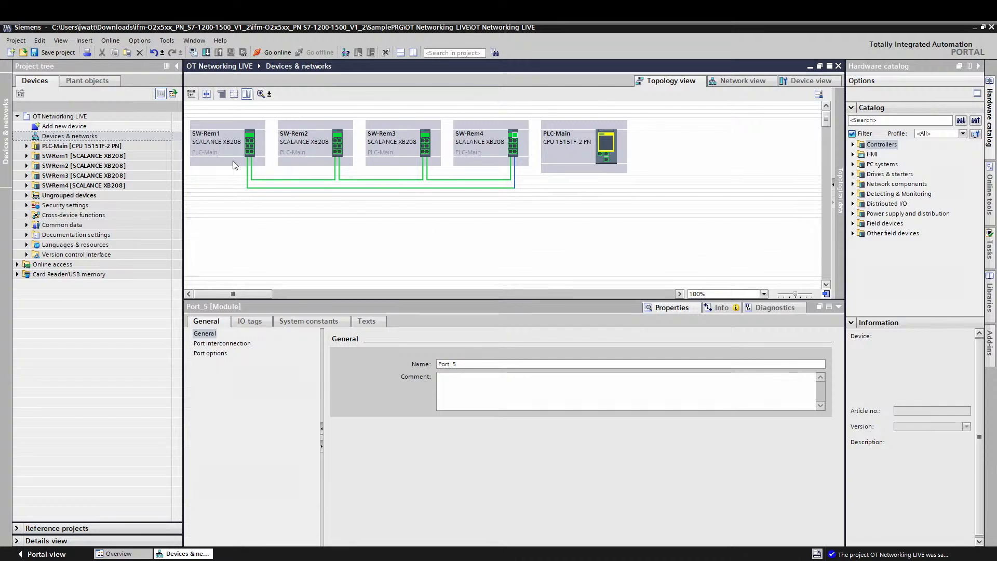
pyautogui.click(236, 241)
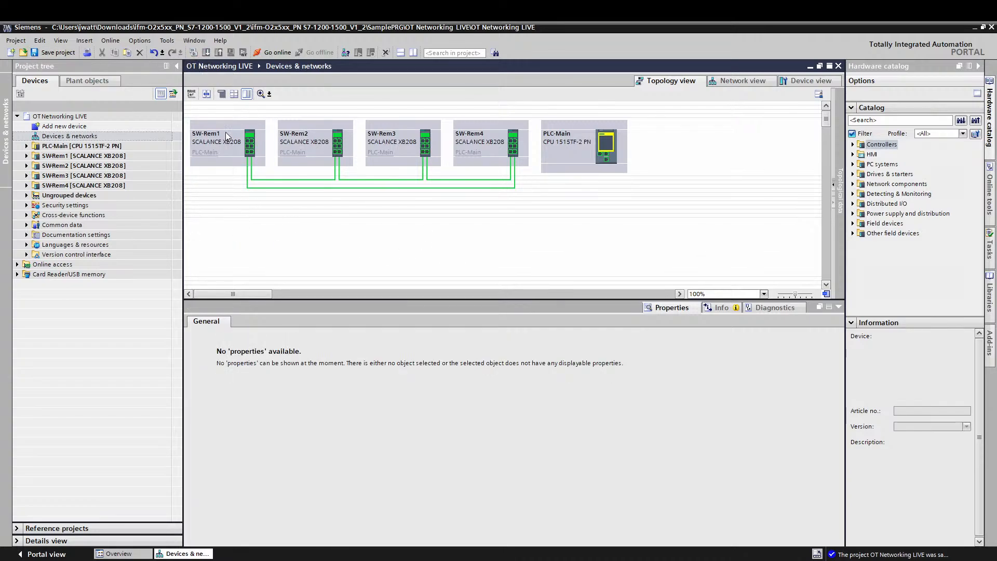
# Rearrange the topology so that PLC-Main stands before SW-Rem1, with the four switches shifted to its right
pyautogui.click(571, 165)
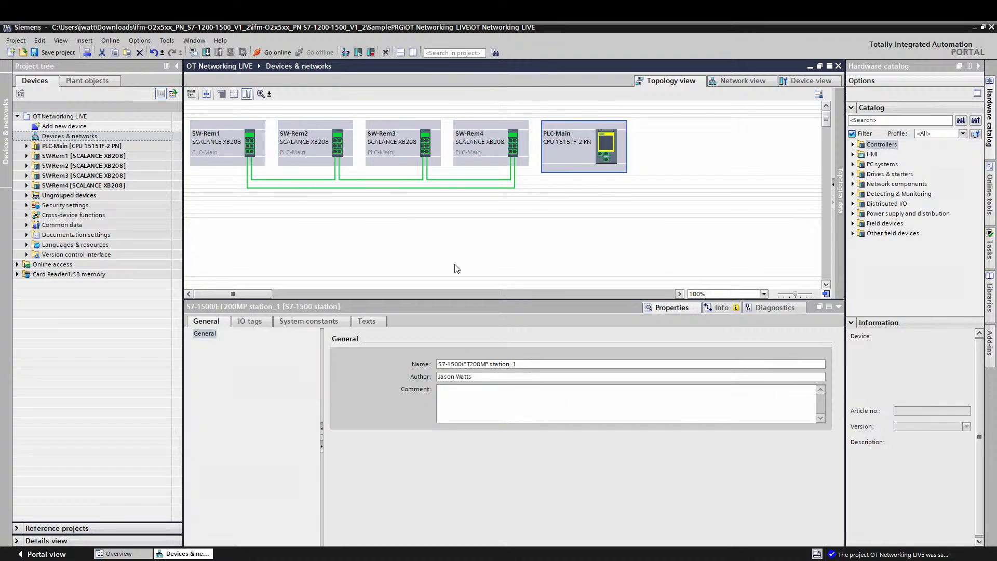
pyautogui.moveTo(569, 160); pyautogui.dragTo(218, 250)
pyautogui.moveTo(356, 165); pyautogui.dragTo(189, 115)
pyautogui.moveTo(231, 156); pyautogui.dragTo(310, 167)
# Connect Port_1 [X1 P1] of PLC-Main to a free port of SW-Rem1 and compile PLC-Main
pyautogui.moveTo(230, 257); pyautogui.dragTo(350, 150)
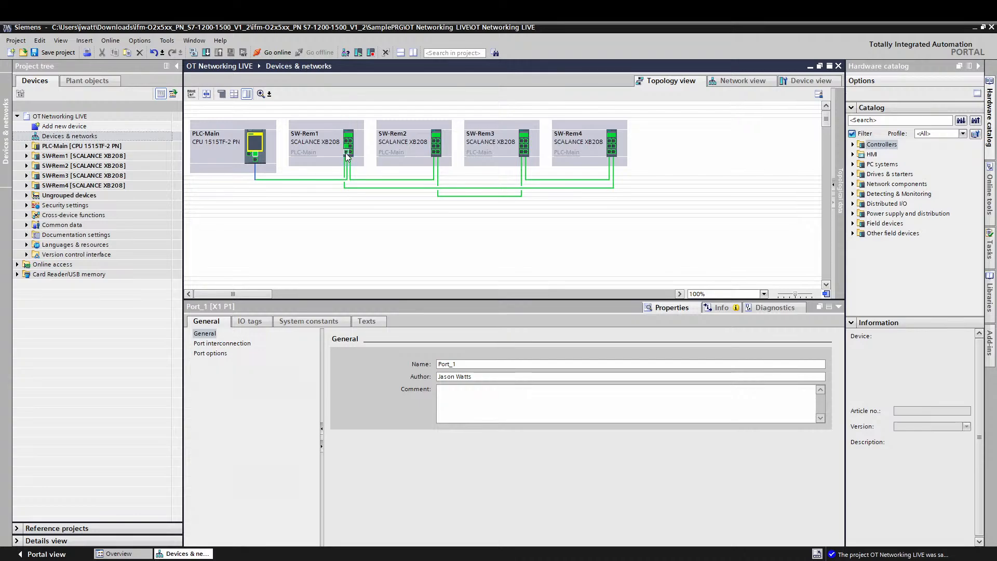
pyautogui.click(234, 166)
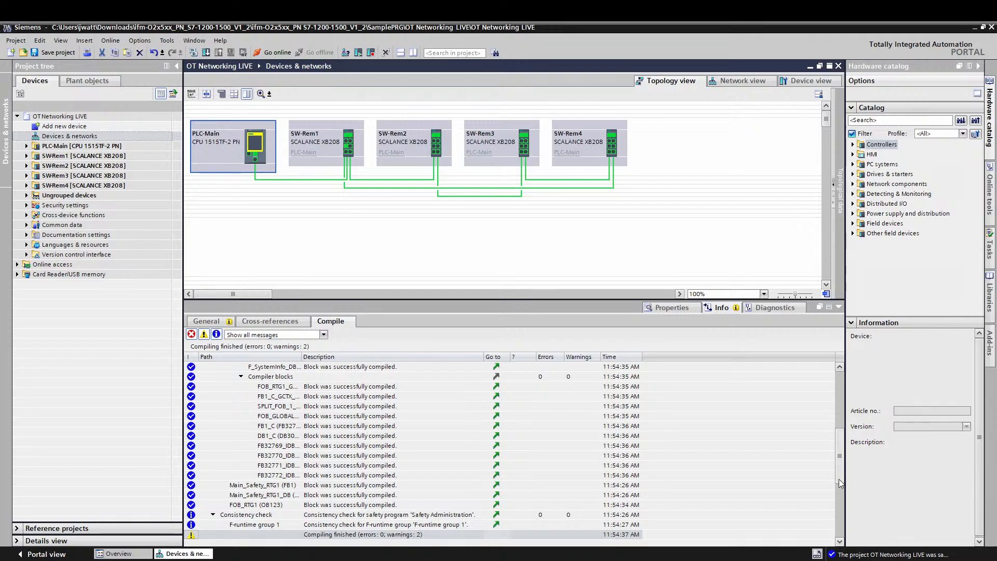
# Examine the PLC-Main compile warnings about the protection level and the CPU display password
pyautogui.scroll(6, 602, 441)
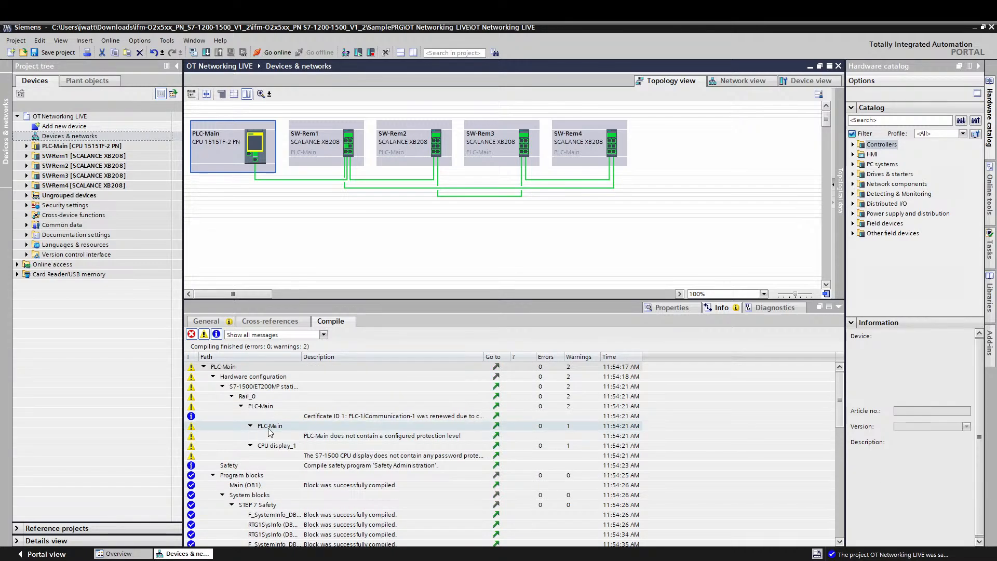
pyautogui.click(363, 436)
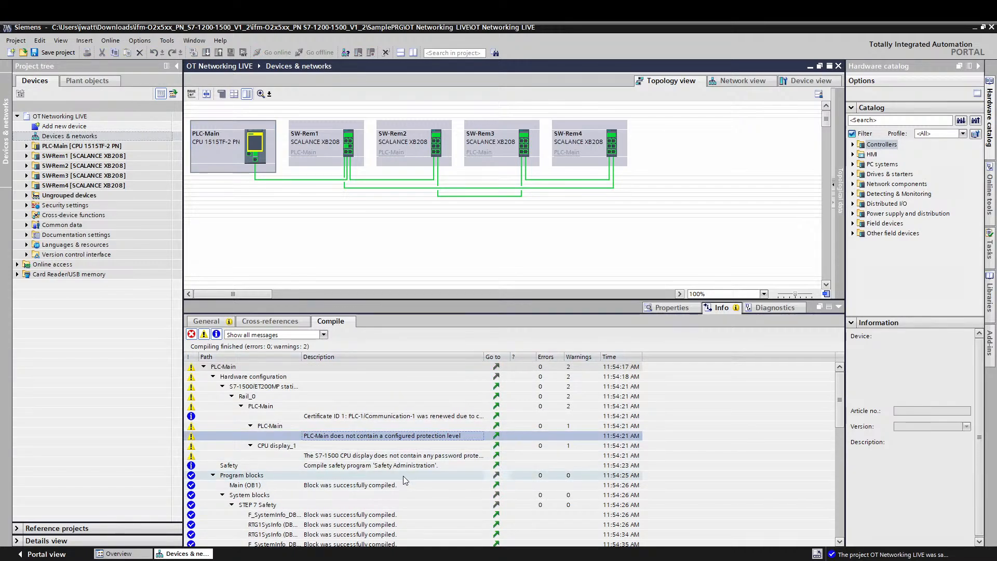
pyautogui.click(449, 456)
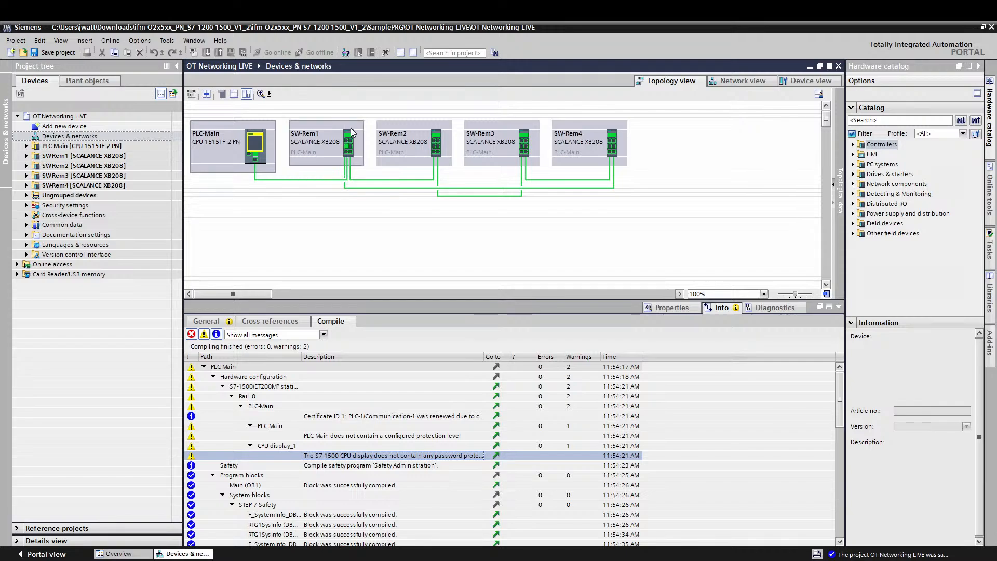
# Open SW-Rem1 in the device view and check its ring redundancy properties
pyautogui.click(793, 84)
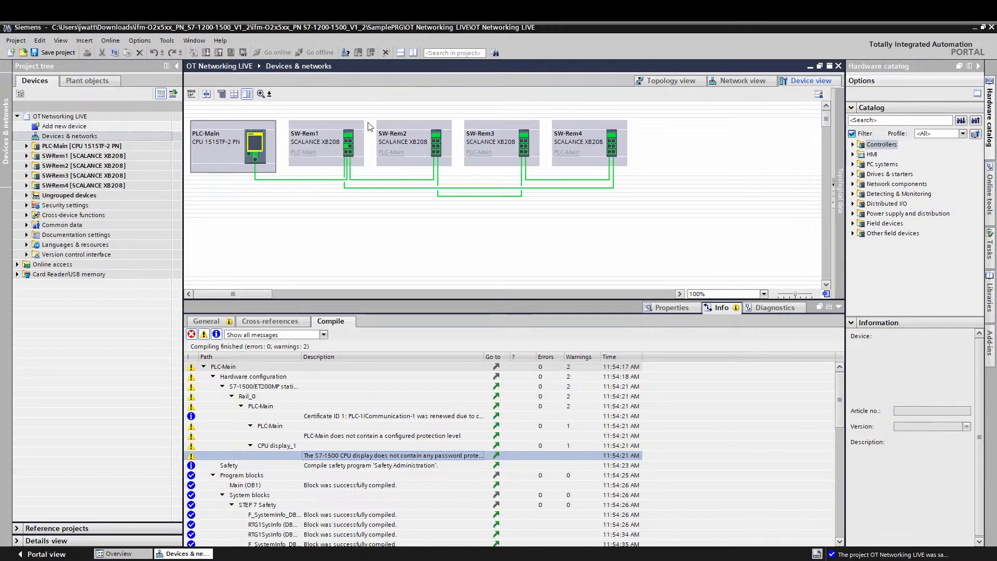
pyautogui.click(290, 94)
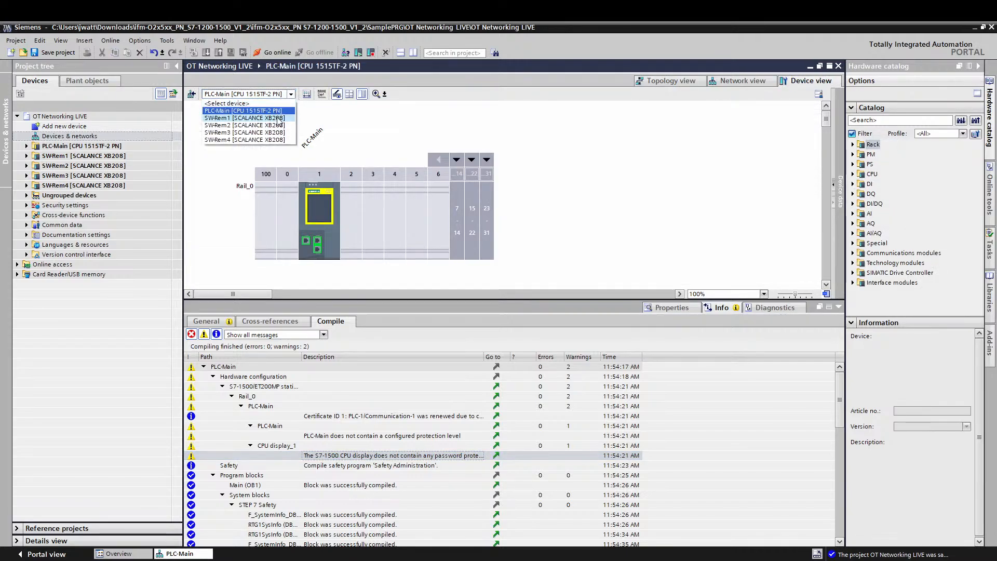
pyautogui.click(266, 118)
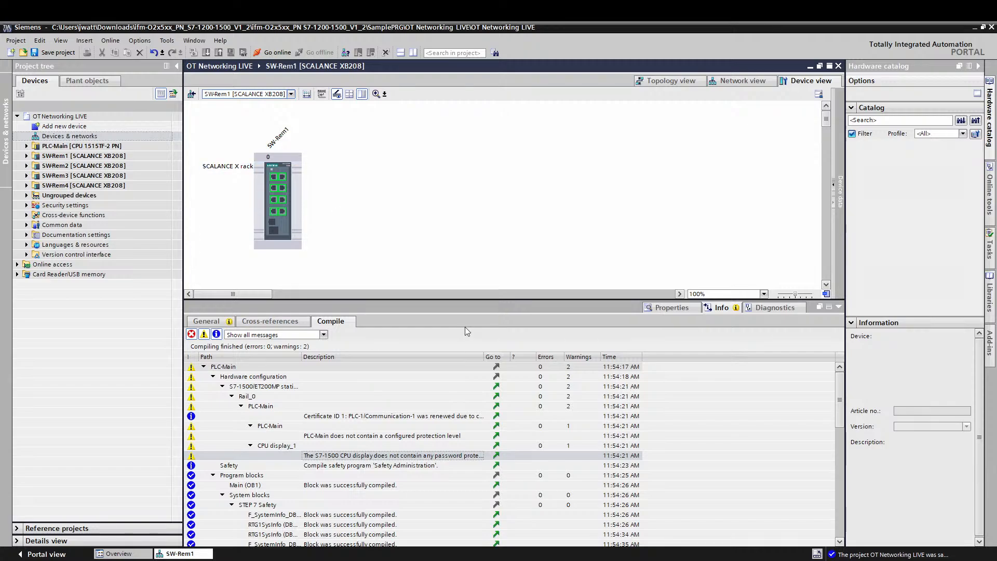
pyautogui.click(669, 308)
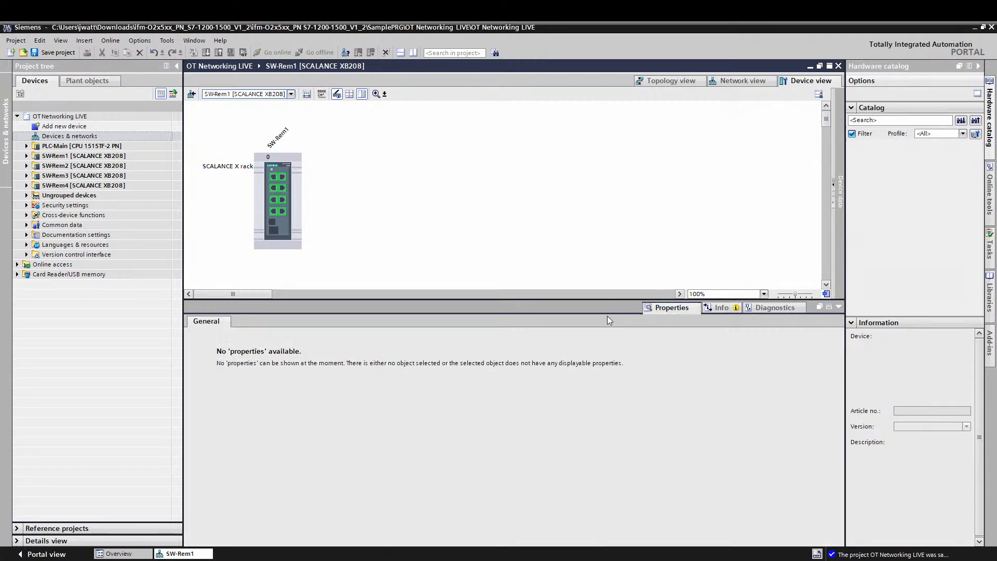
pyautogui.click(280, 222)
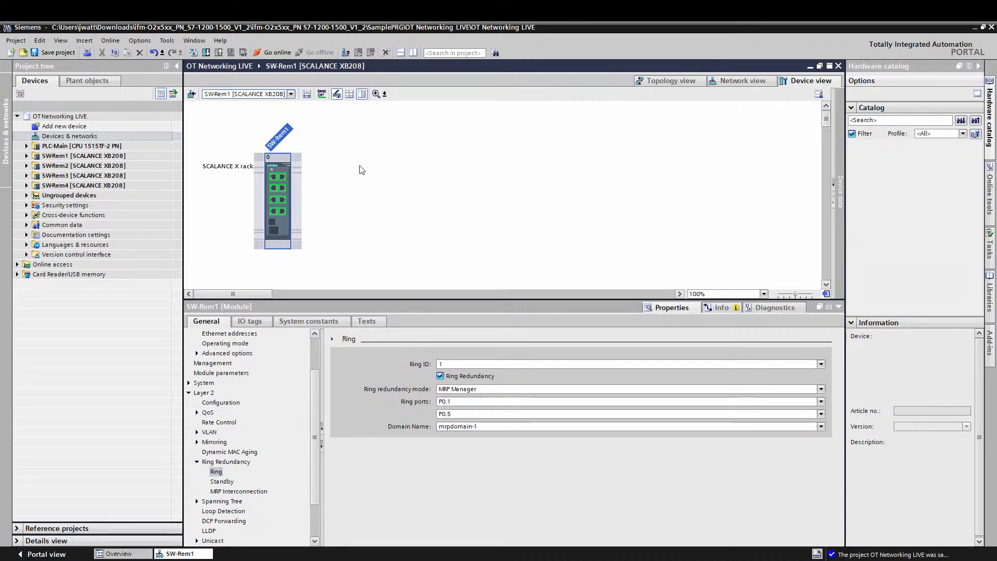
# Switch the device view to SW-Rem2 to check its ring redundancy settings and save the project
pyautogui.click(291, 94)
pyautogui.click(258, 125)
pyautogui.hotkey('ctrl', 's')
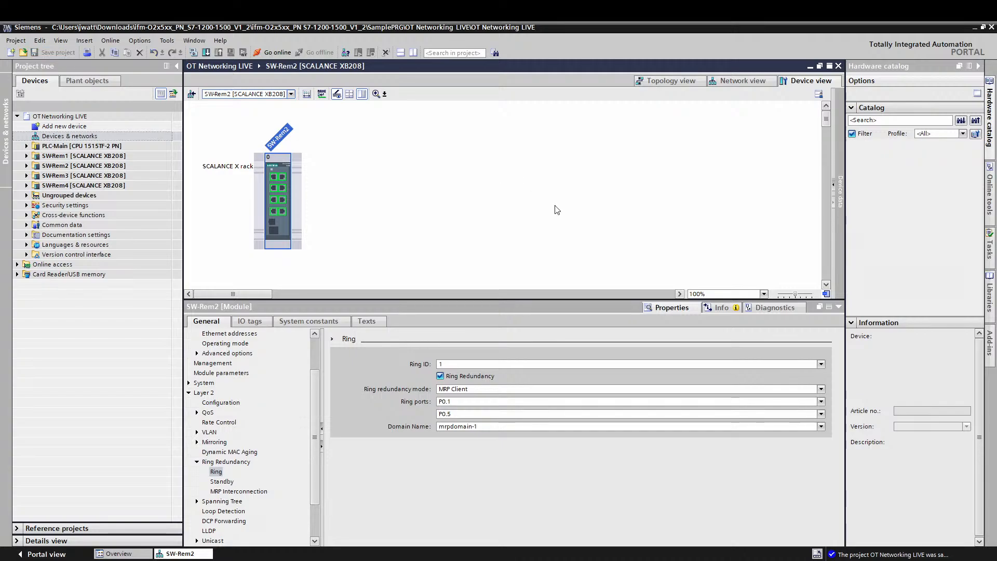
# Review PLC-Main and the switch addresses in the network view, and return to the topology view
pyautogui.click(741, 81)
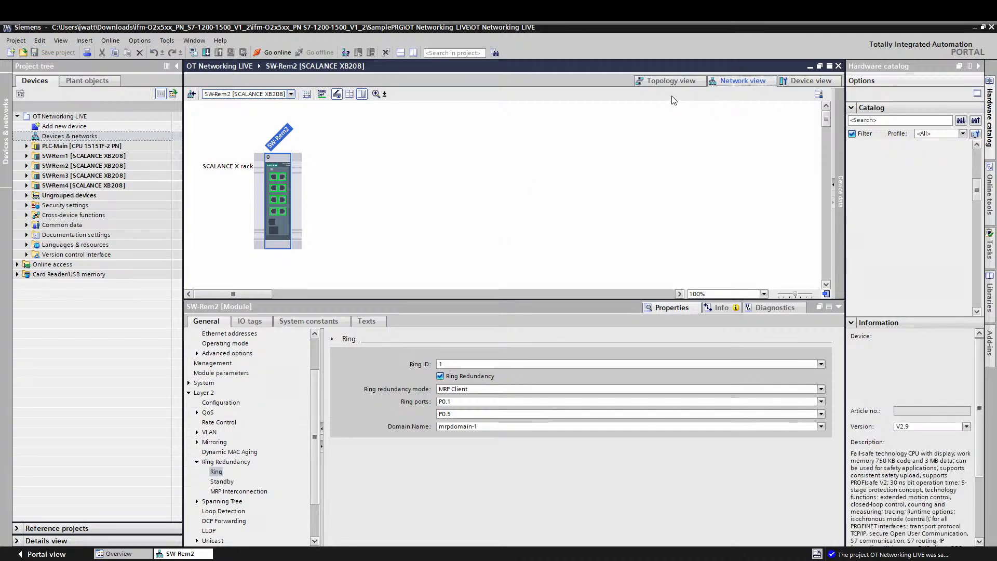
pyautogui.click(297, 152)
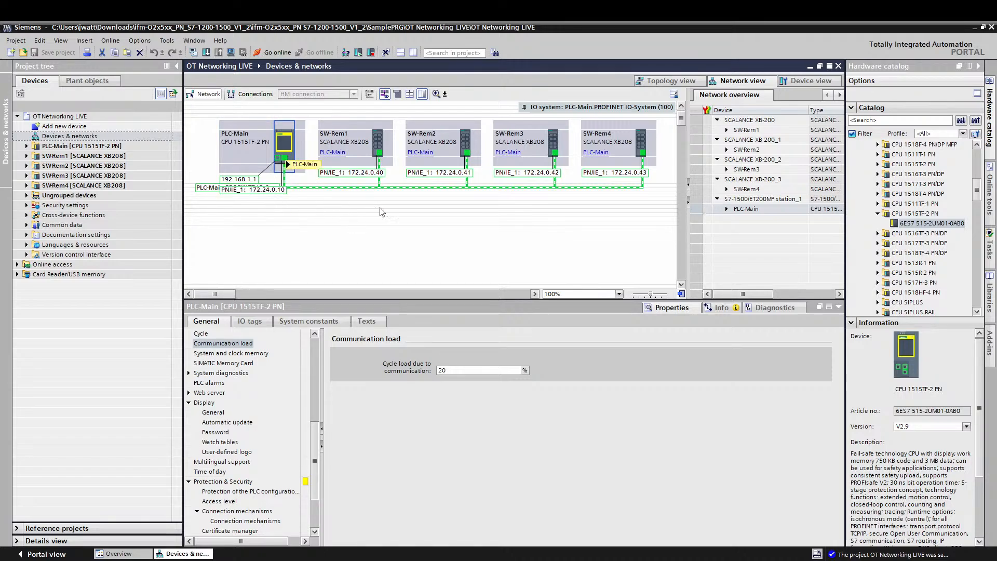
pyautogui.click(675, 80)
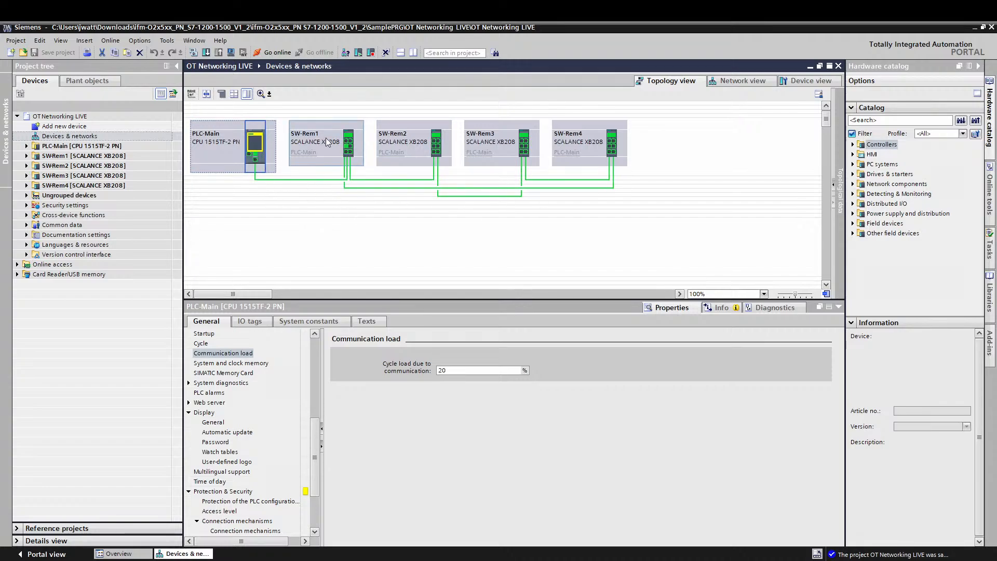
# Look through PLC-Main's property categories, including PROFINET interface, System diagnostics, Protection & Security and Advanced configuration
pyautogui.click(223, 162)
pyautogui.click(256, 140)
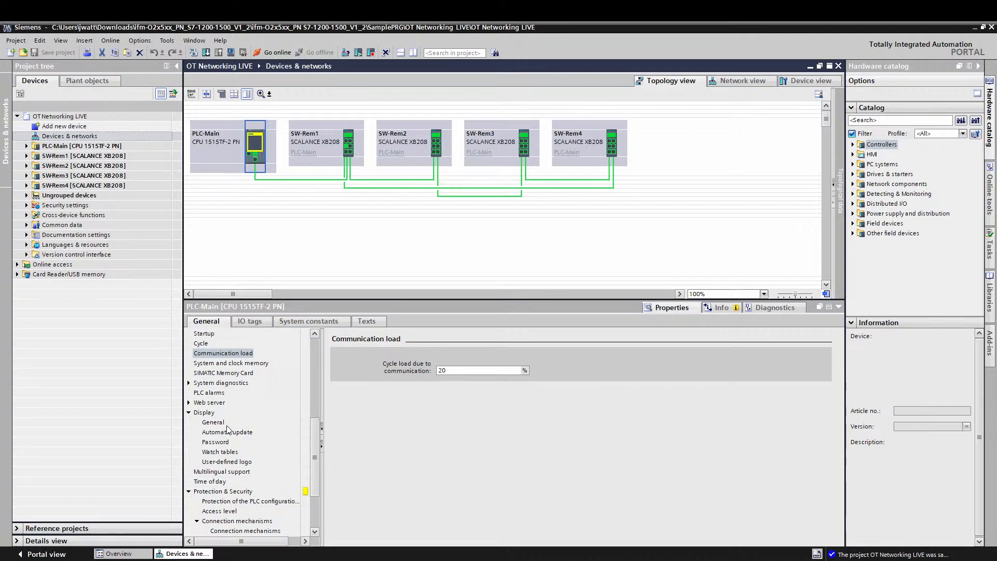
pyautogui.moveTo(318, 439); pyautogui.dragTo(319, 359)
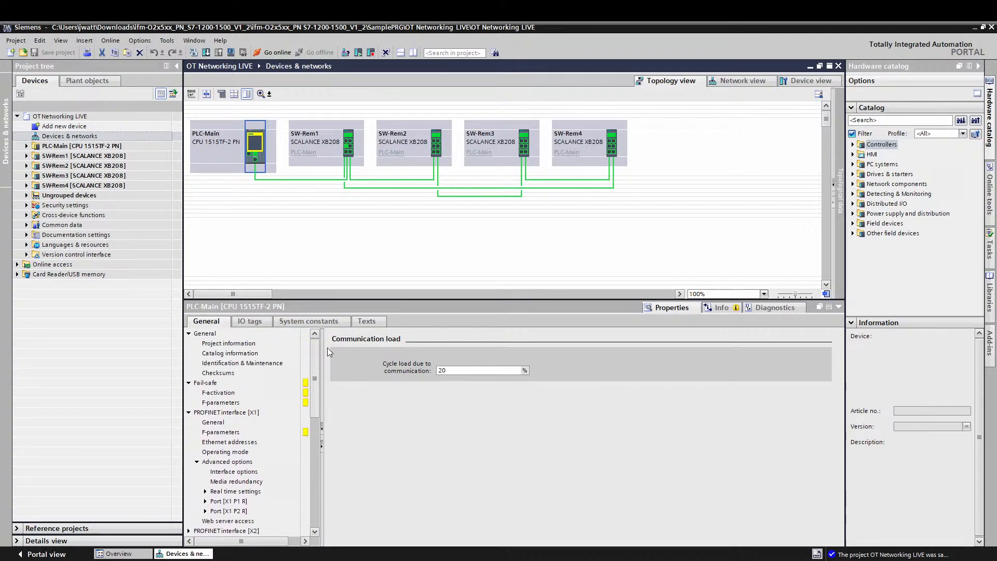
pyautogui.scroll(-1, 329, 363)
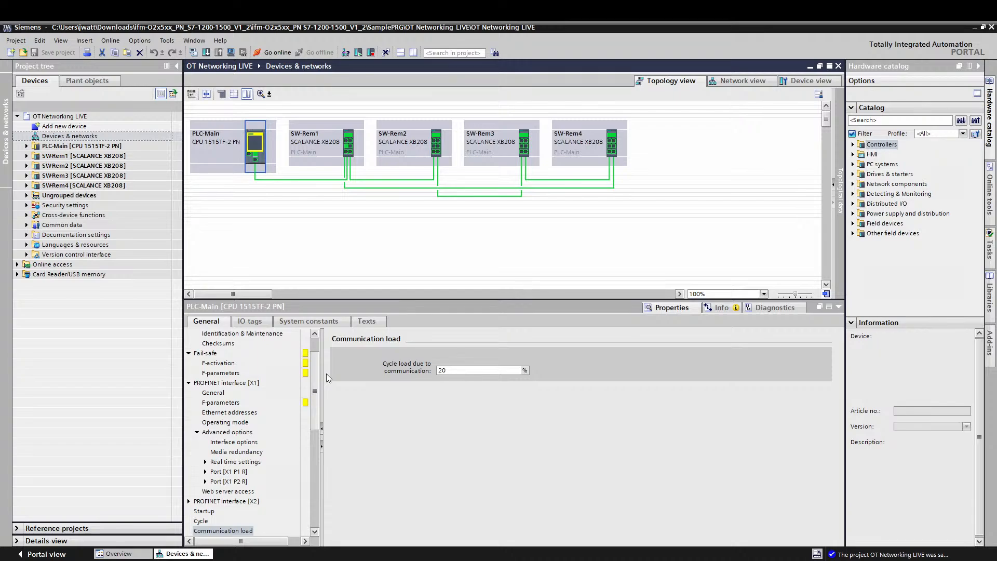
pyautogui.scroll(-1, 326, 373)
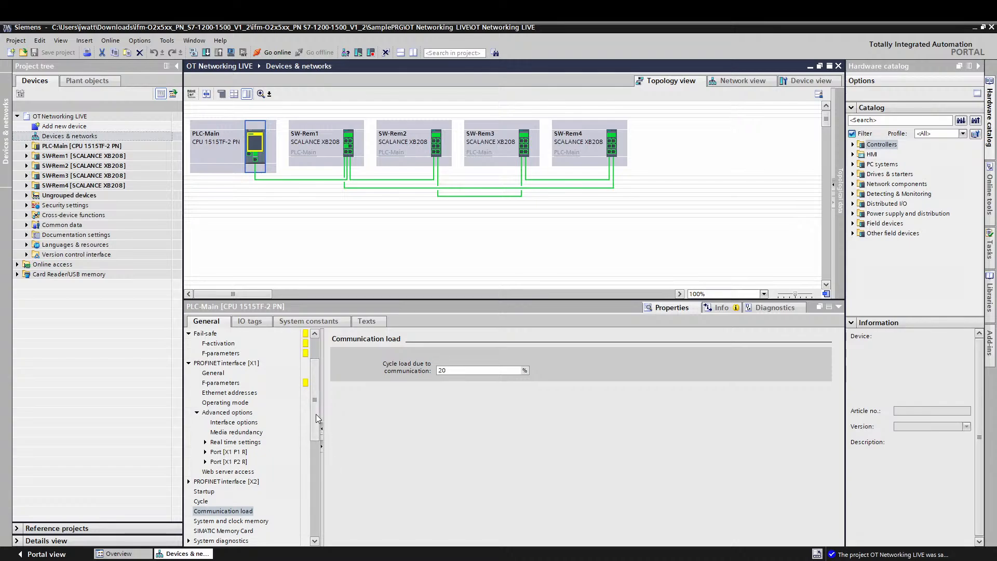
pyautogui.moveTo(316, 413); pyautogui.dragTo(316, 456)
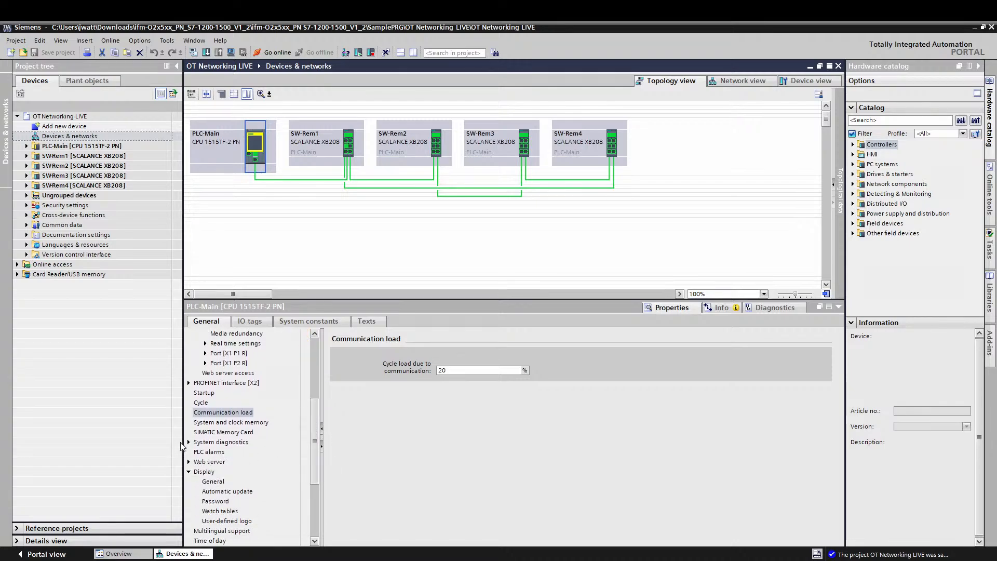
pyautogui.click(189, 443)
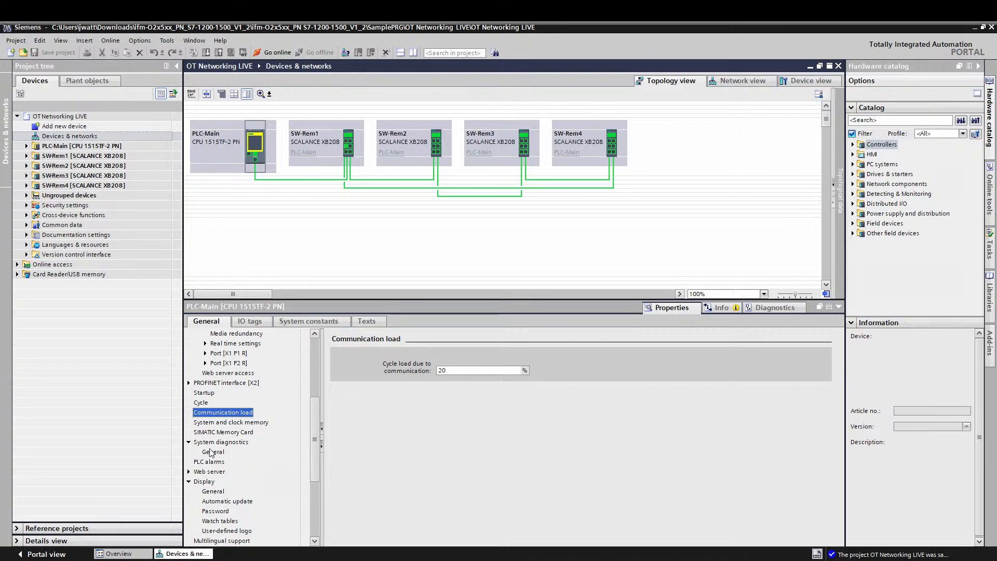
pyautogui.click(189, 442)
pyautogui.moveTo(312, 427); pyautogui.dragTo(307, 469)
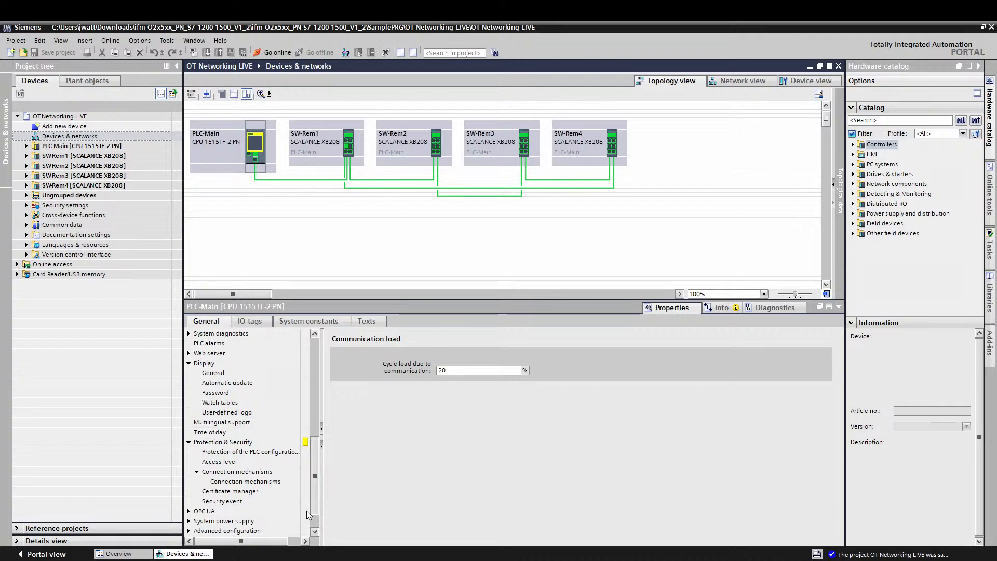
pyautogui.scroll(-1, 314, 500)
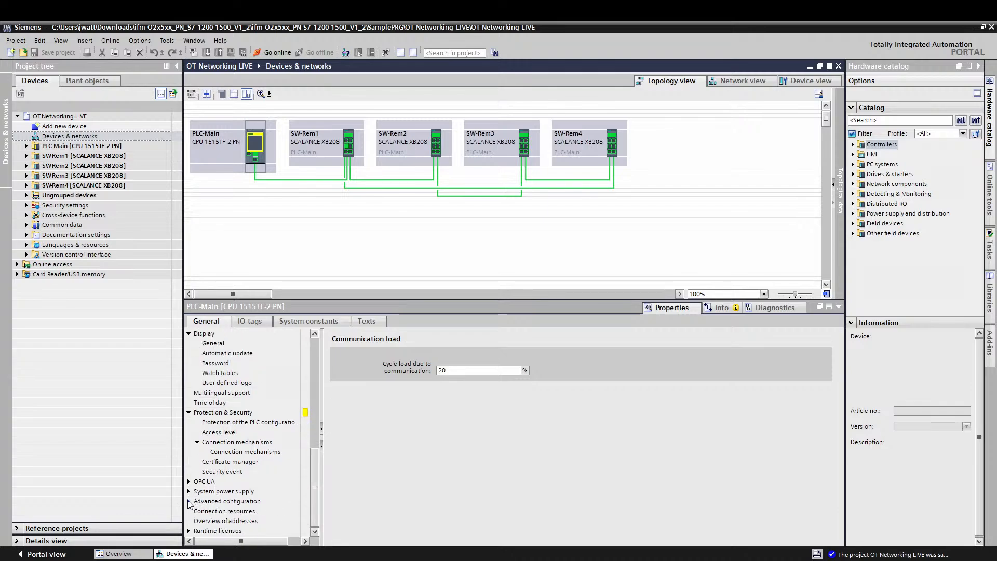
pyautogui.click(189, 501)
pyautogui.scroll(-3, 244, 496)
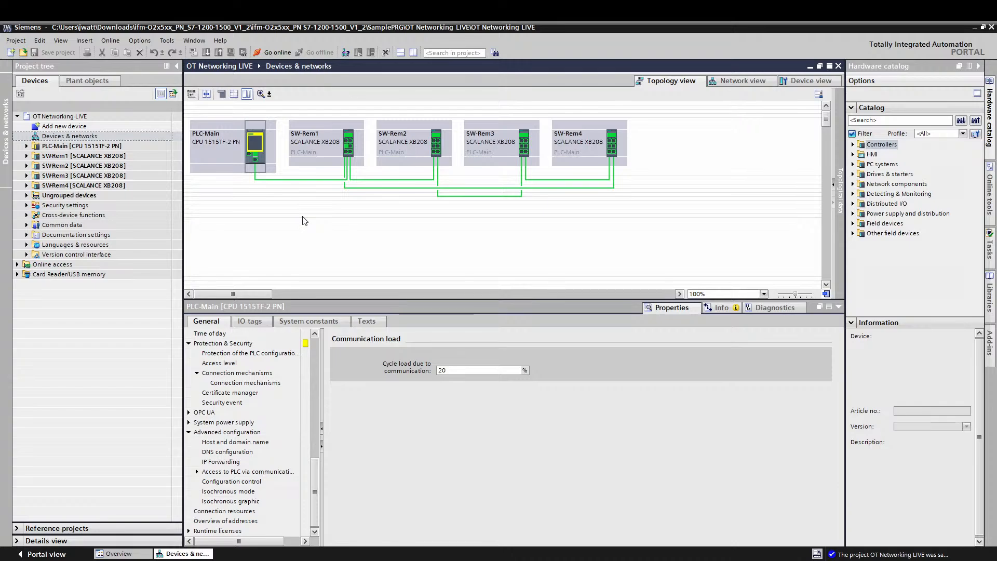
pyautogui.moveTo(311, 496); pyautogui.dragTo(329, 364)
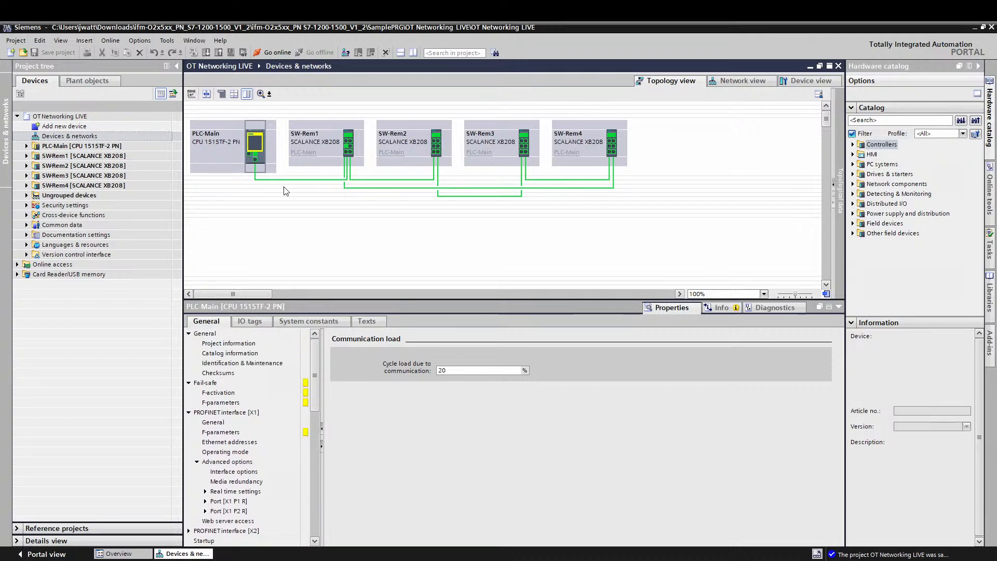
# Select the SW-Rem1 module in the topology and review its ring redundancy settings and other property categories
pyautogui.click(328, 161)
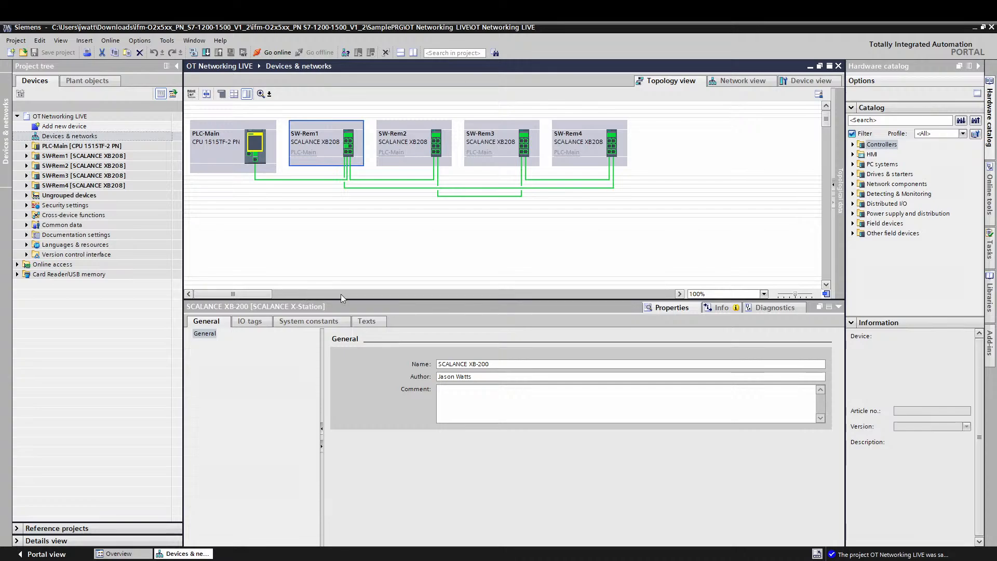
pyautogui.click(349, 136)
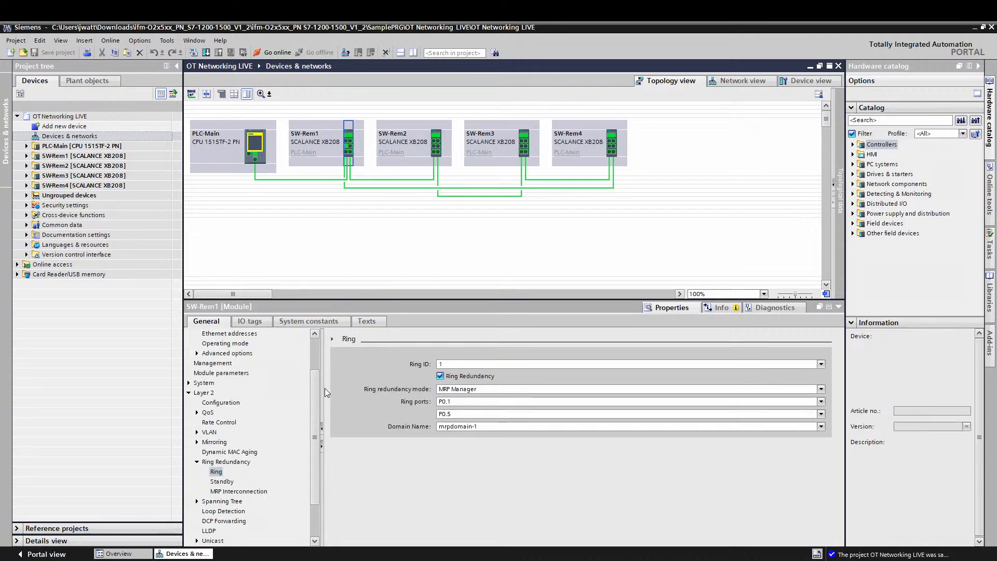
pyautogui.scroll(2, 314, 399)
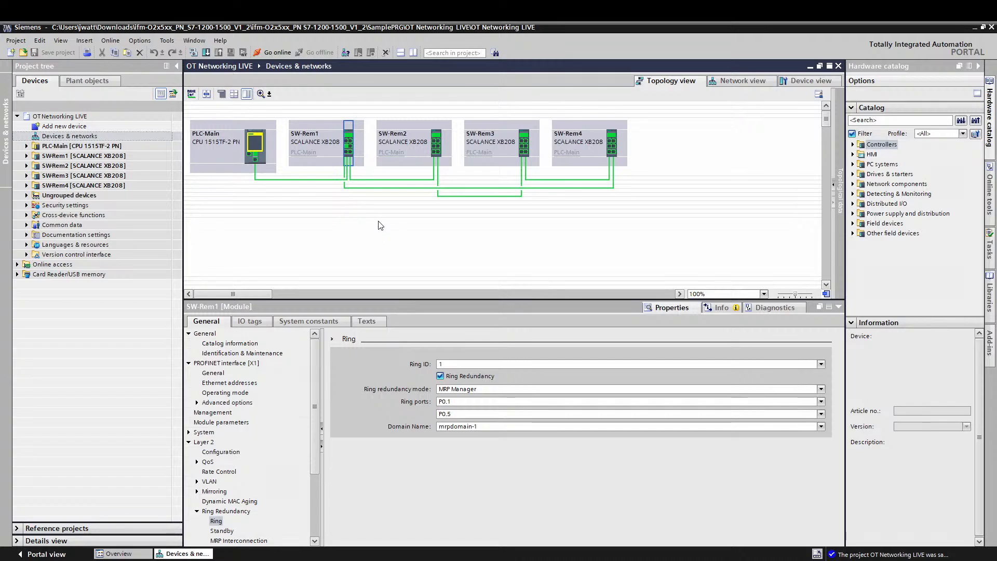